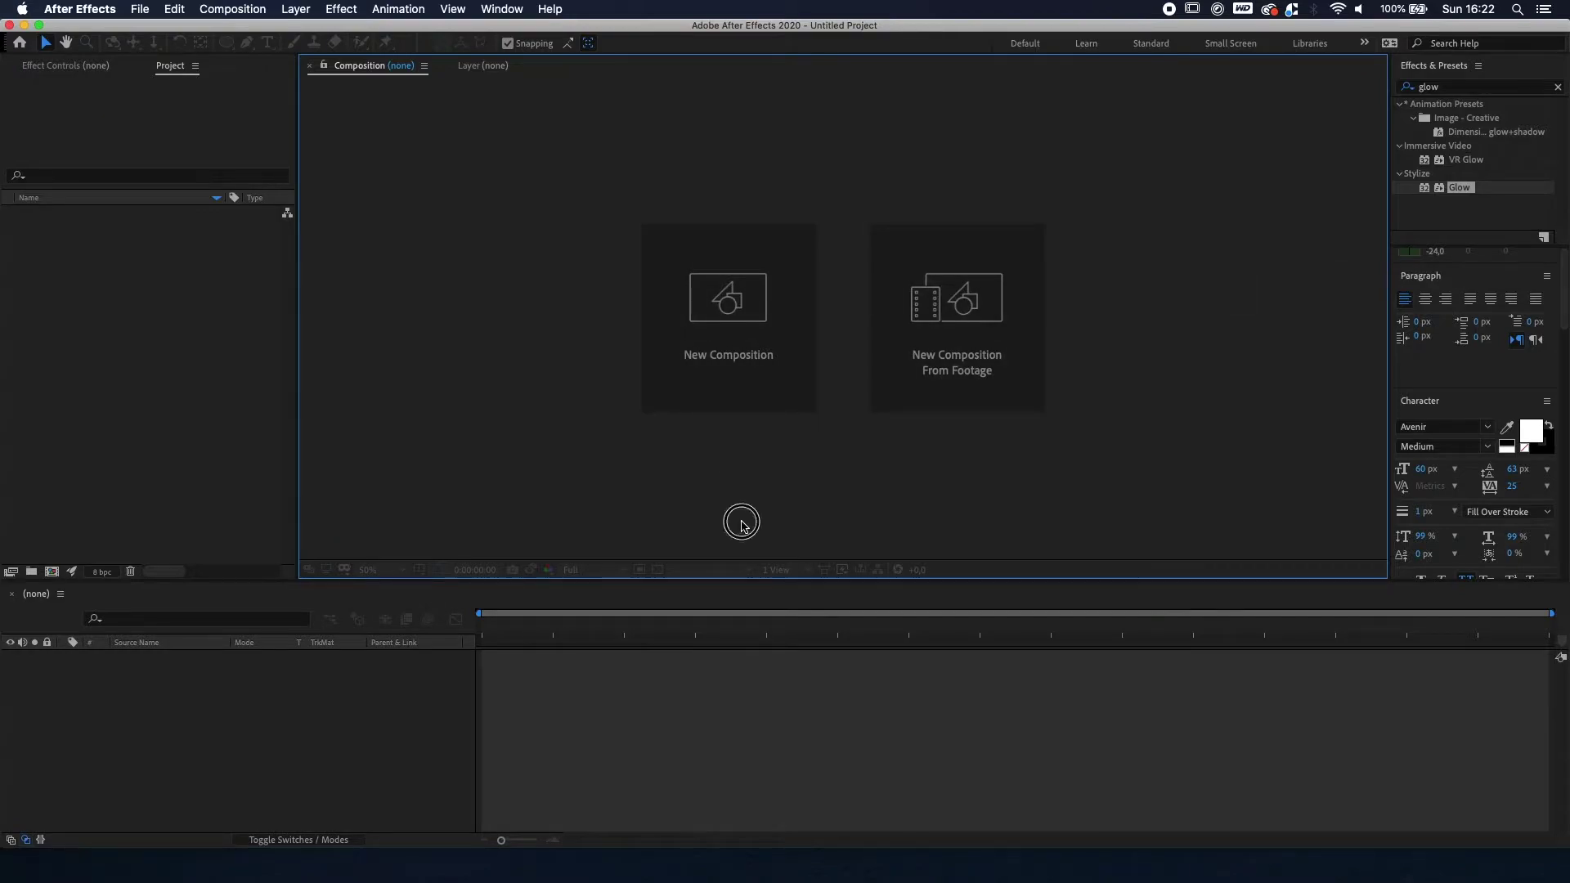
Step: Create a 1920 × 1080 px composition at 30 frames per second with a duration of 0:05:00:00
{"action": "left_click", "coordinate": [736, 347]}
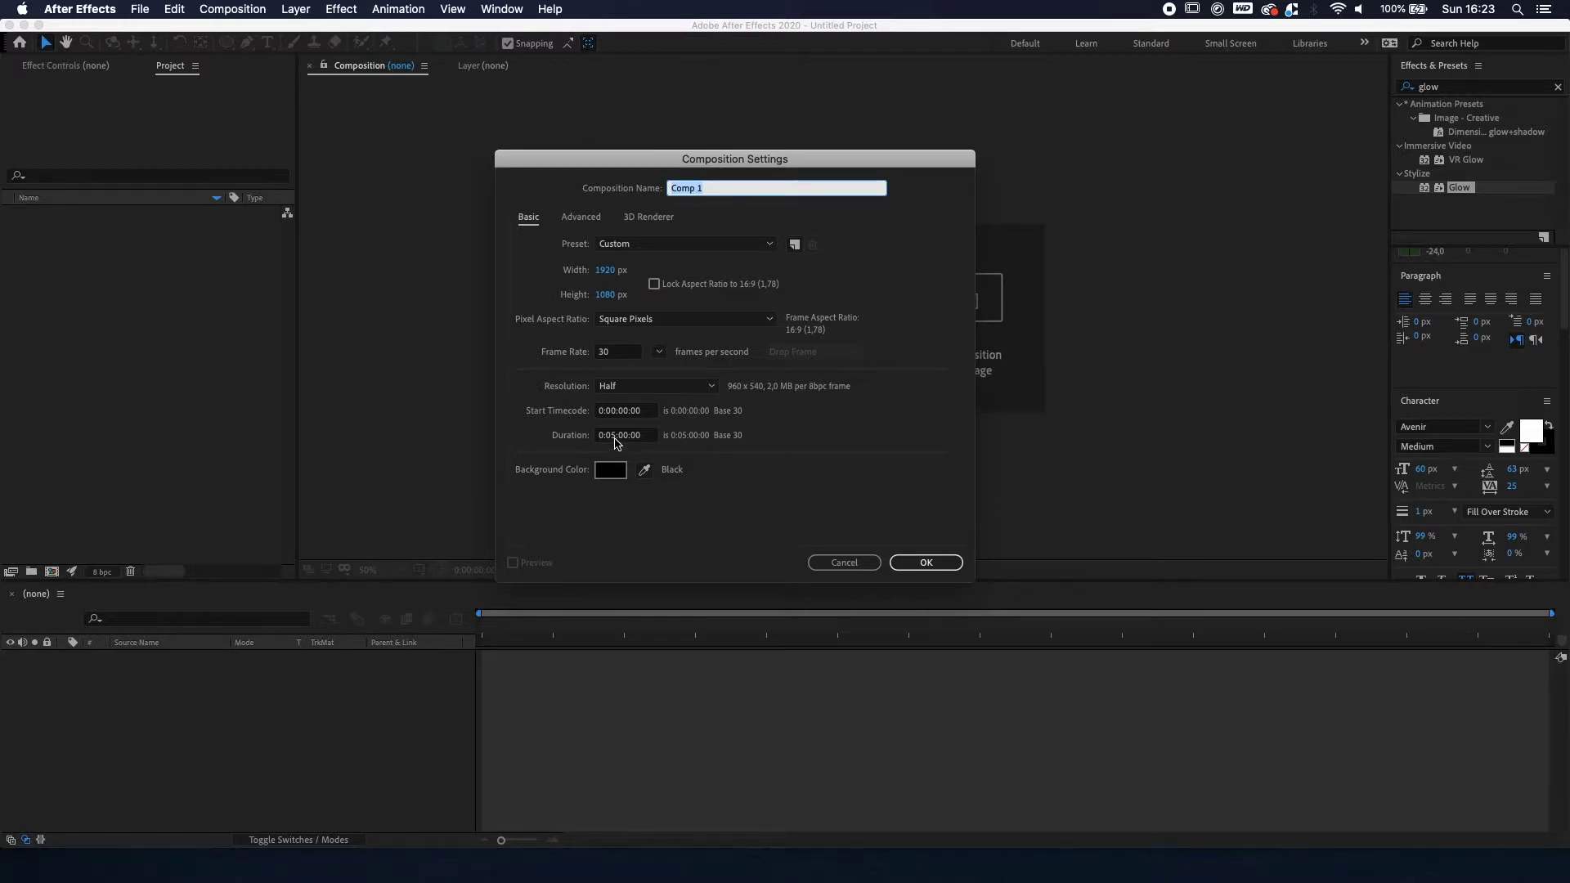
{"action": "left_click", "coordinate": [925, 561]}
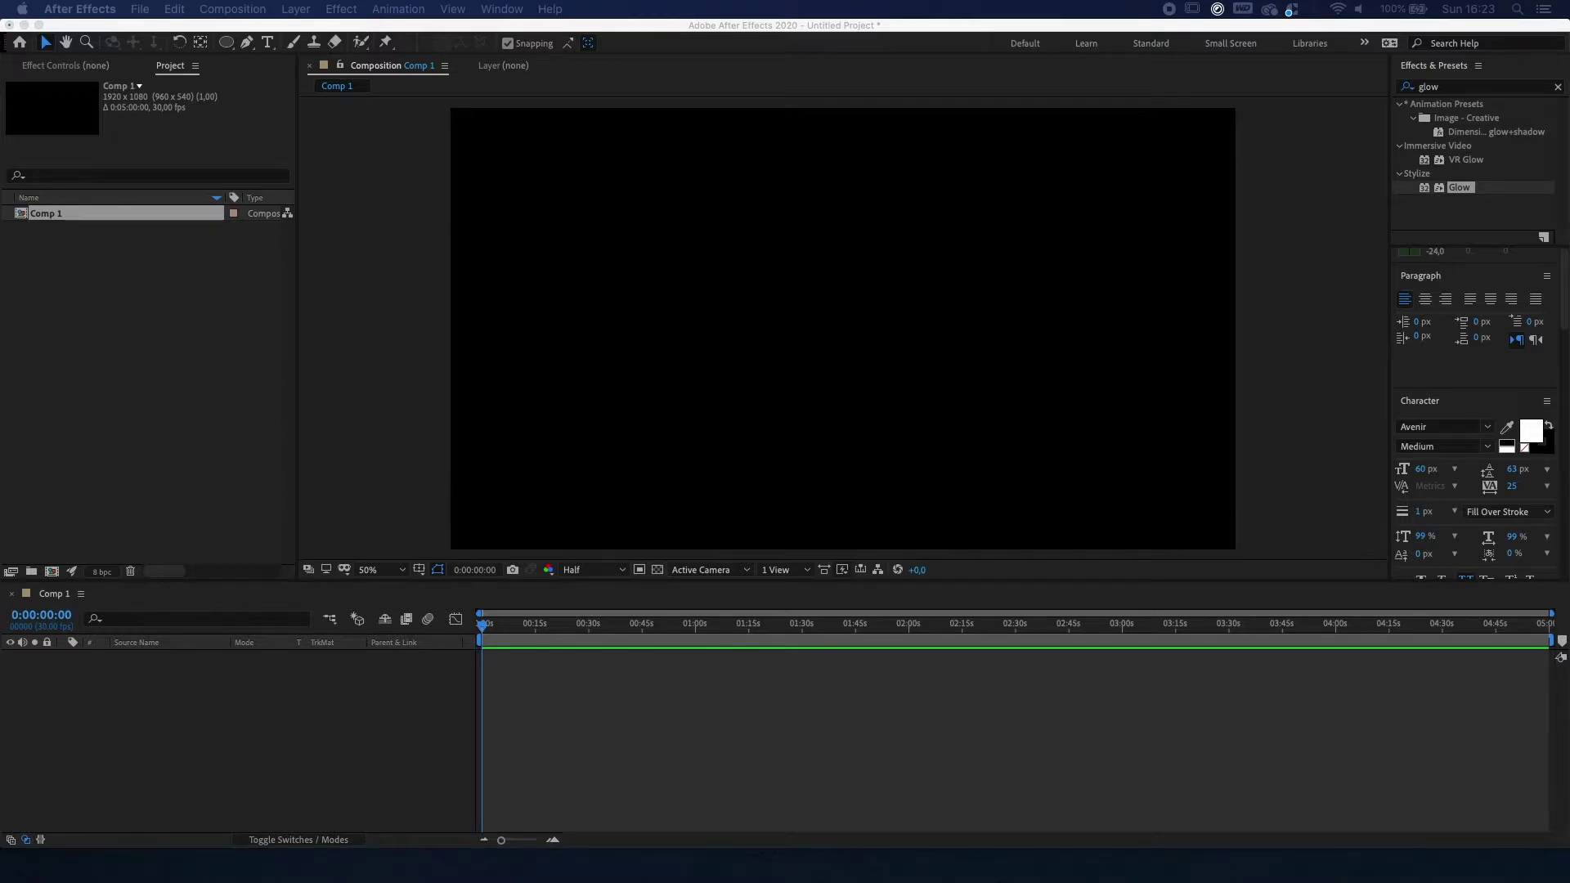
Step: Import Song.mp3 and BG_City.jpg into the project and add BG_City.jpg to the composition as a layer
{"action": "left_click", "coordinate": [128, 304]}
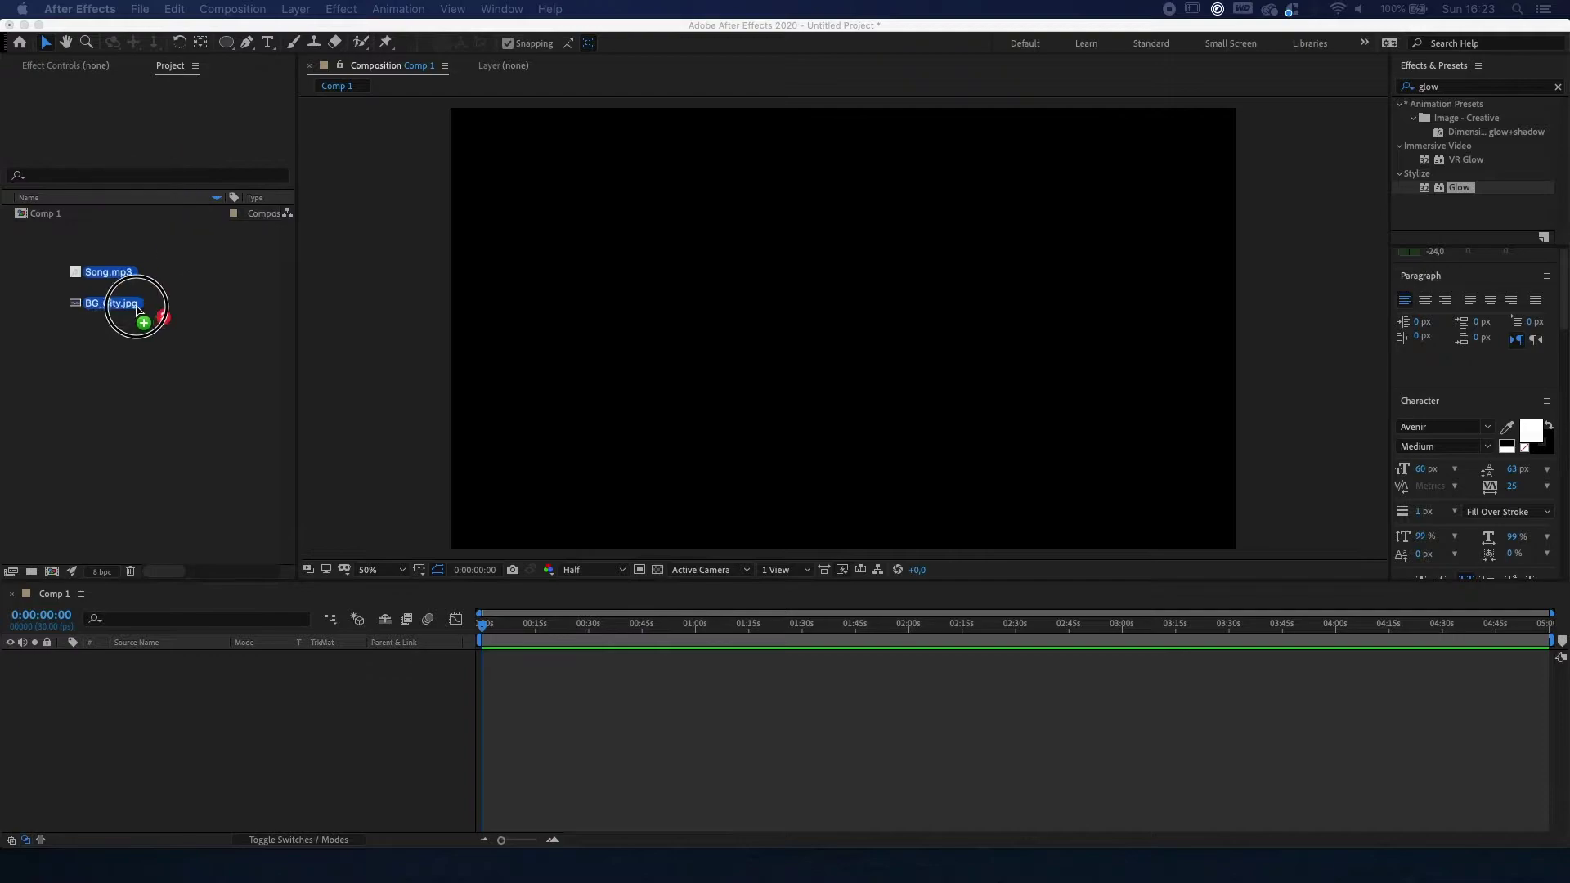
{"action": "left_click", "coordinate": [26, 324]}
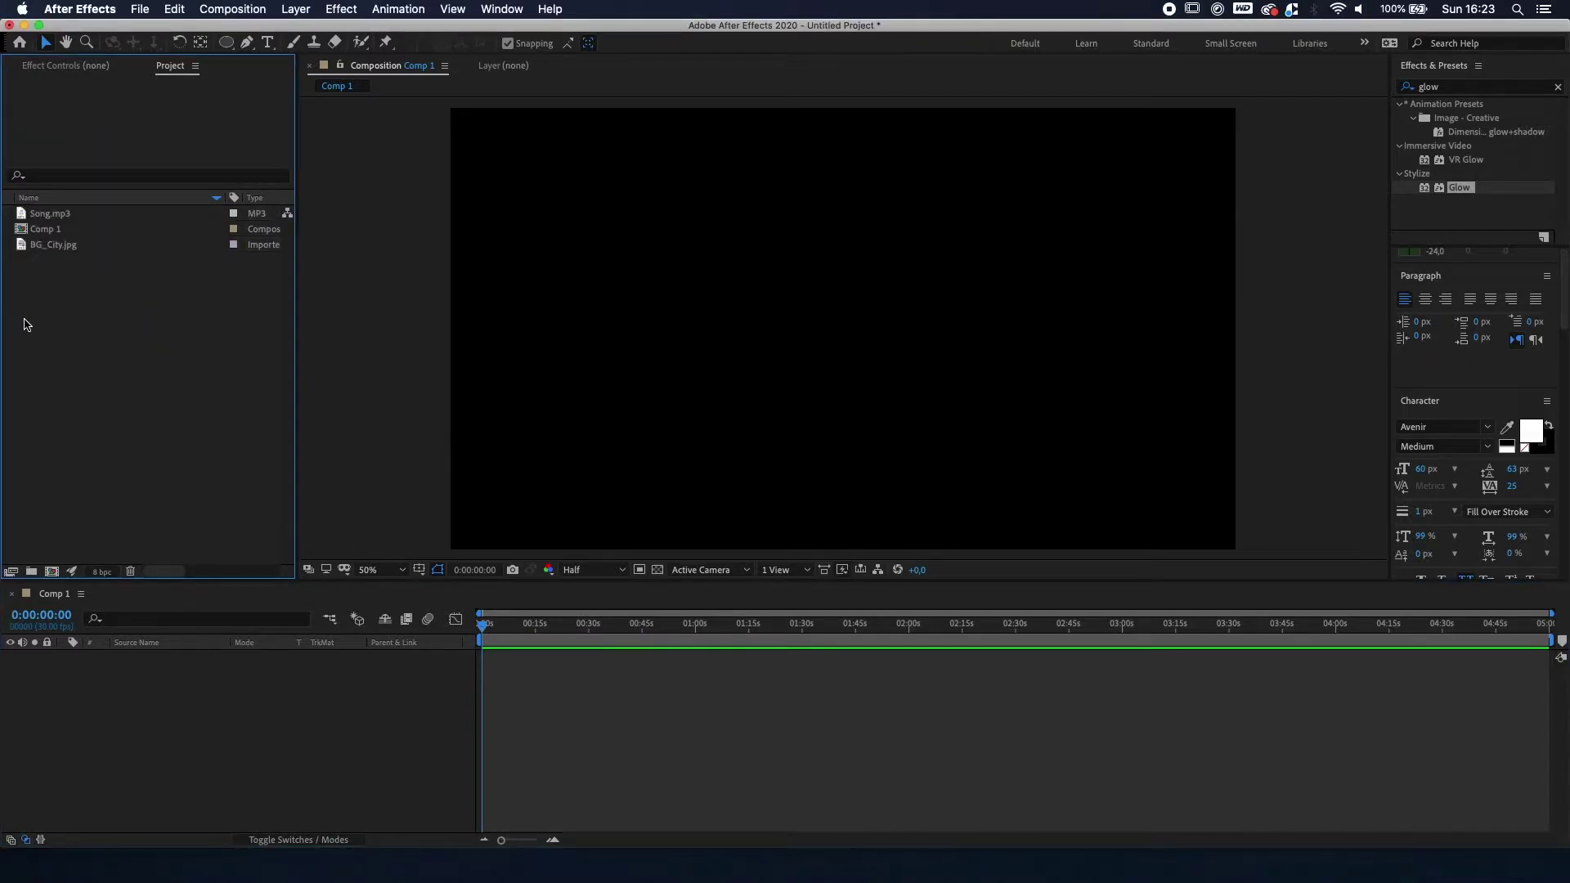
{"action": "left_click", "coordinate": [37, 248]}
{"action": "left_click_drag", "start_coordinate": [22, 249], "coordinate": [121, 724]}
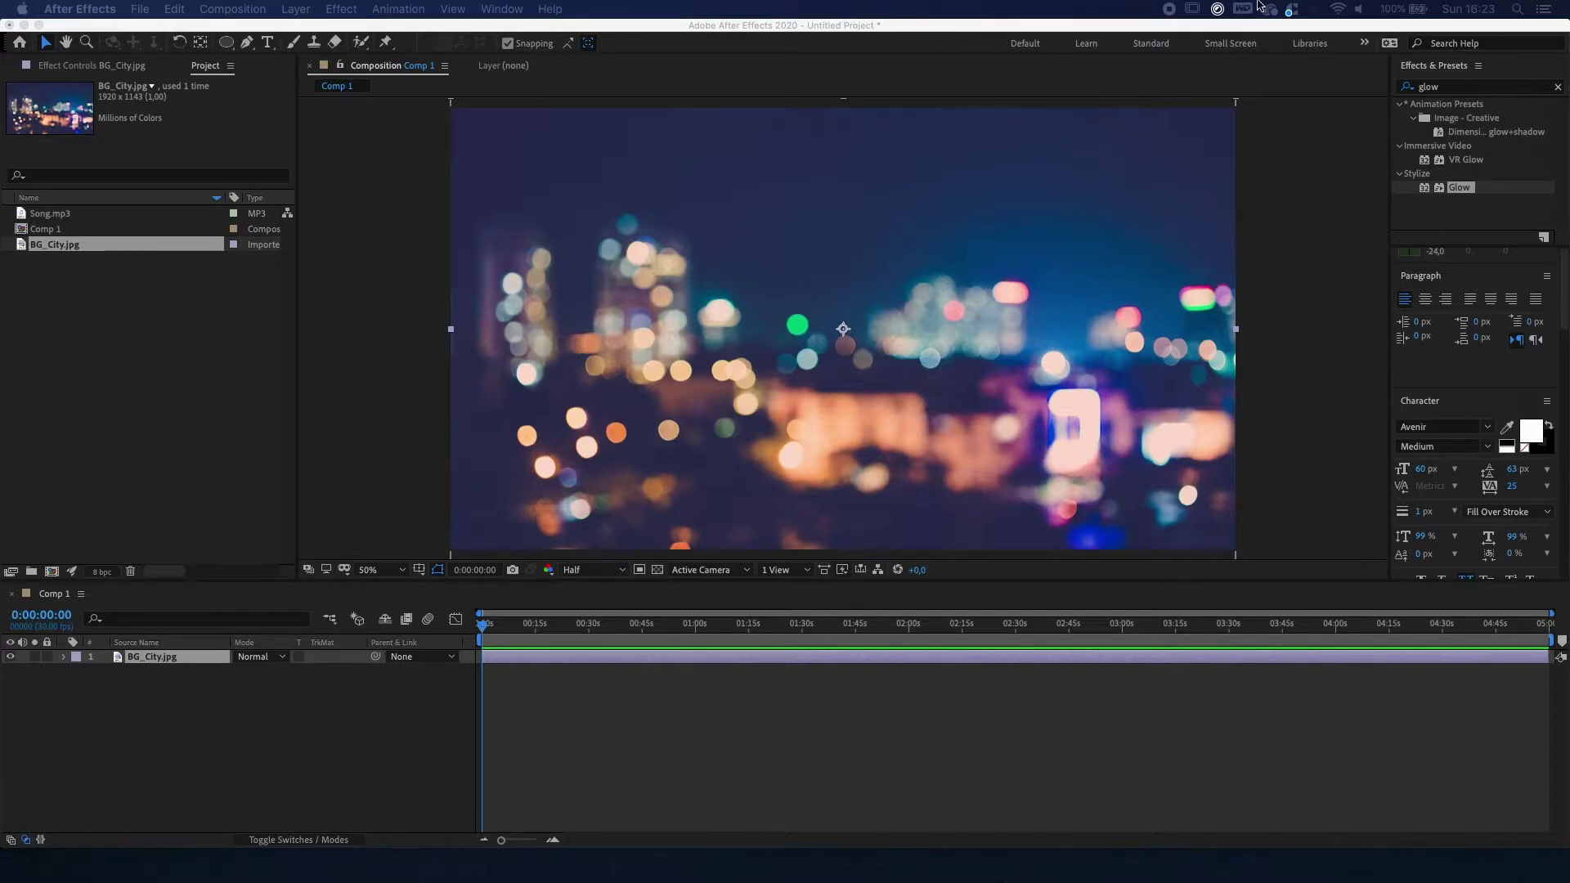
{"action": "left_click", "coordinate": [123, 740]}
Step: Apply the Hue/Saturation effect to the BG_City.jpg layer and set its Master Lightness to -60
{"action": "left_click", "coordinate": [1435, 86]}
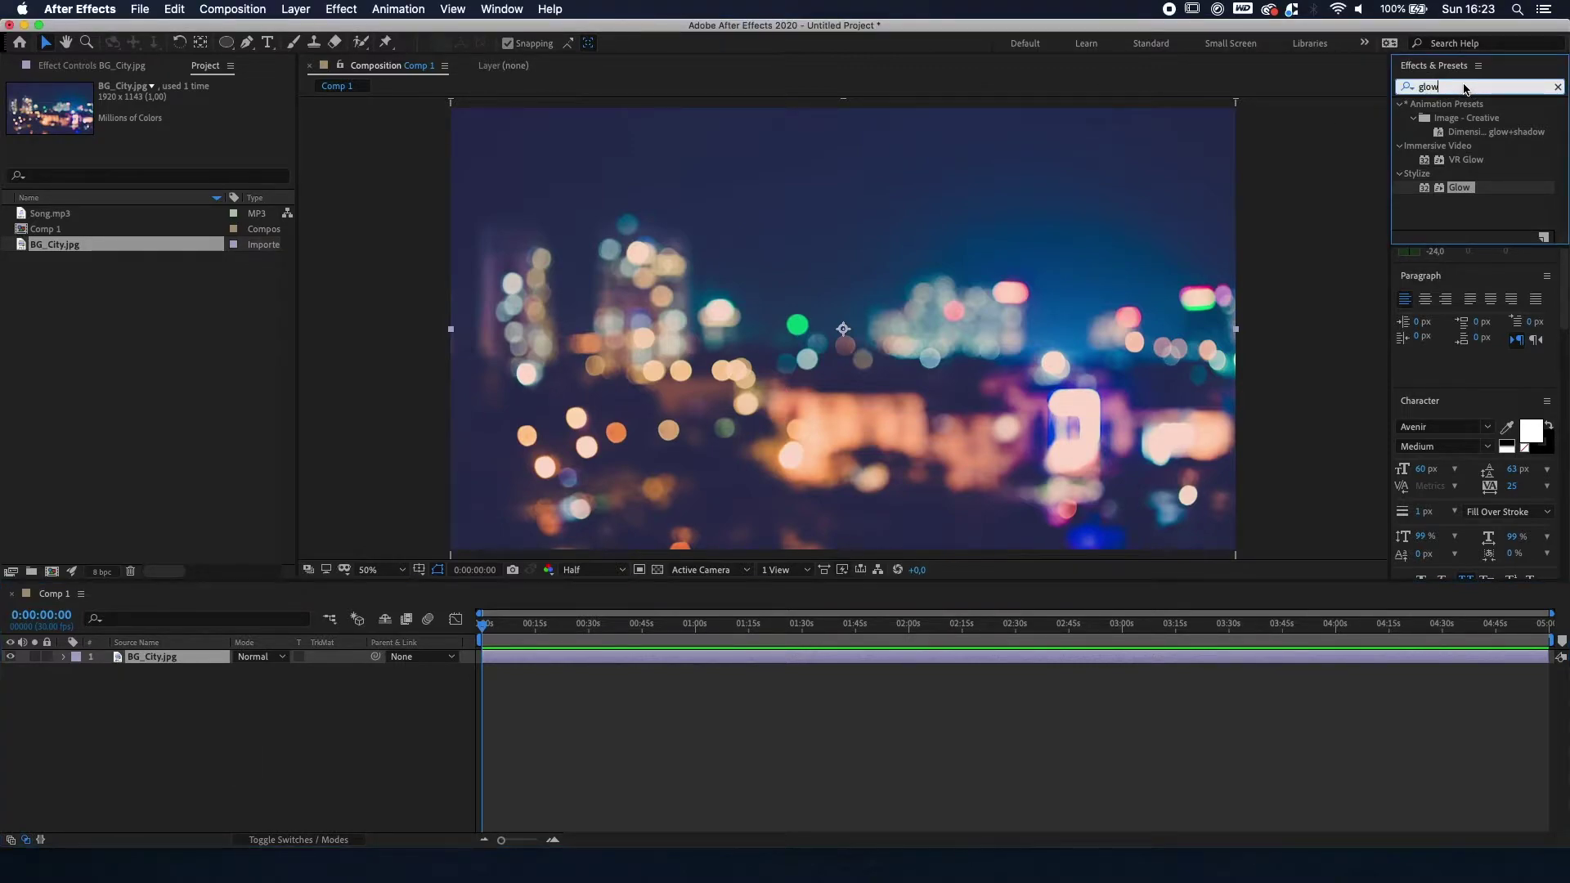
{"action": "key", "text": "BackSpace"}
{"action": "left_click", "coordinate": [1464, 89]}
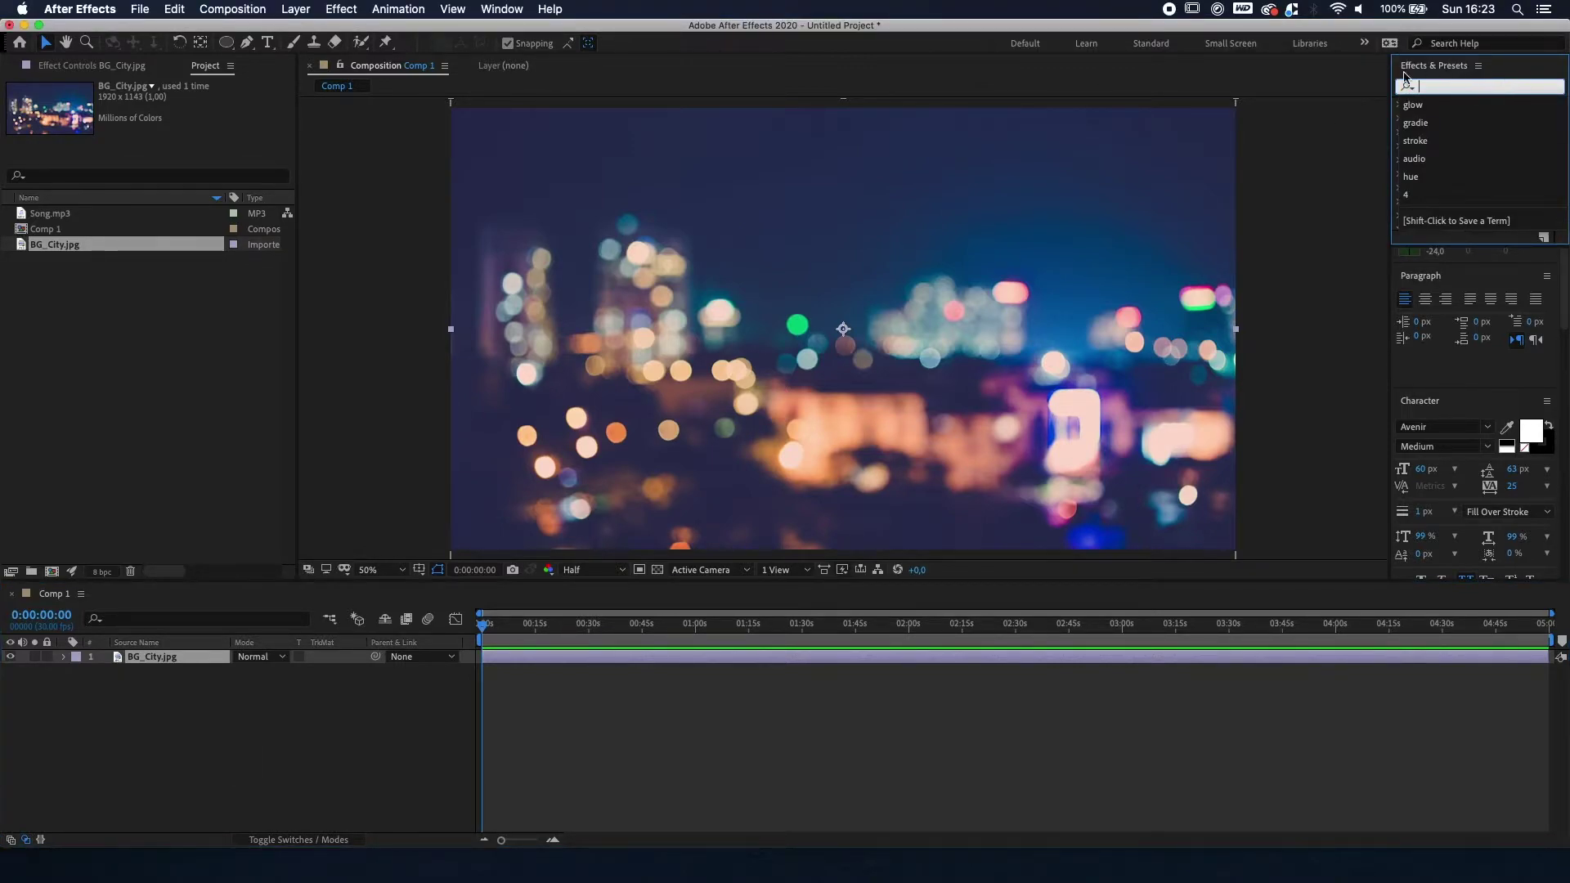
{"action": "left_click", "coordinate": [500, 9]}
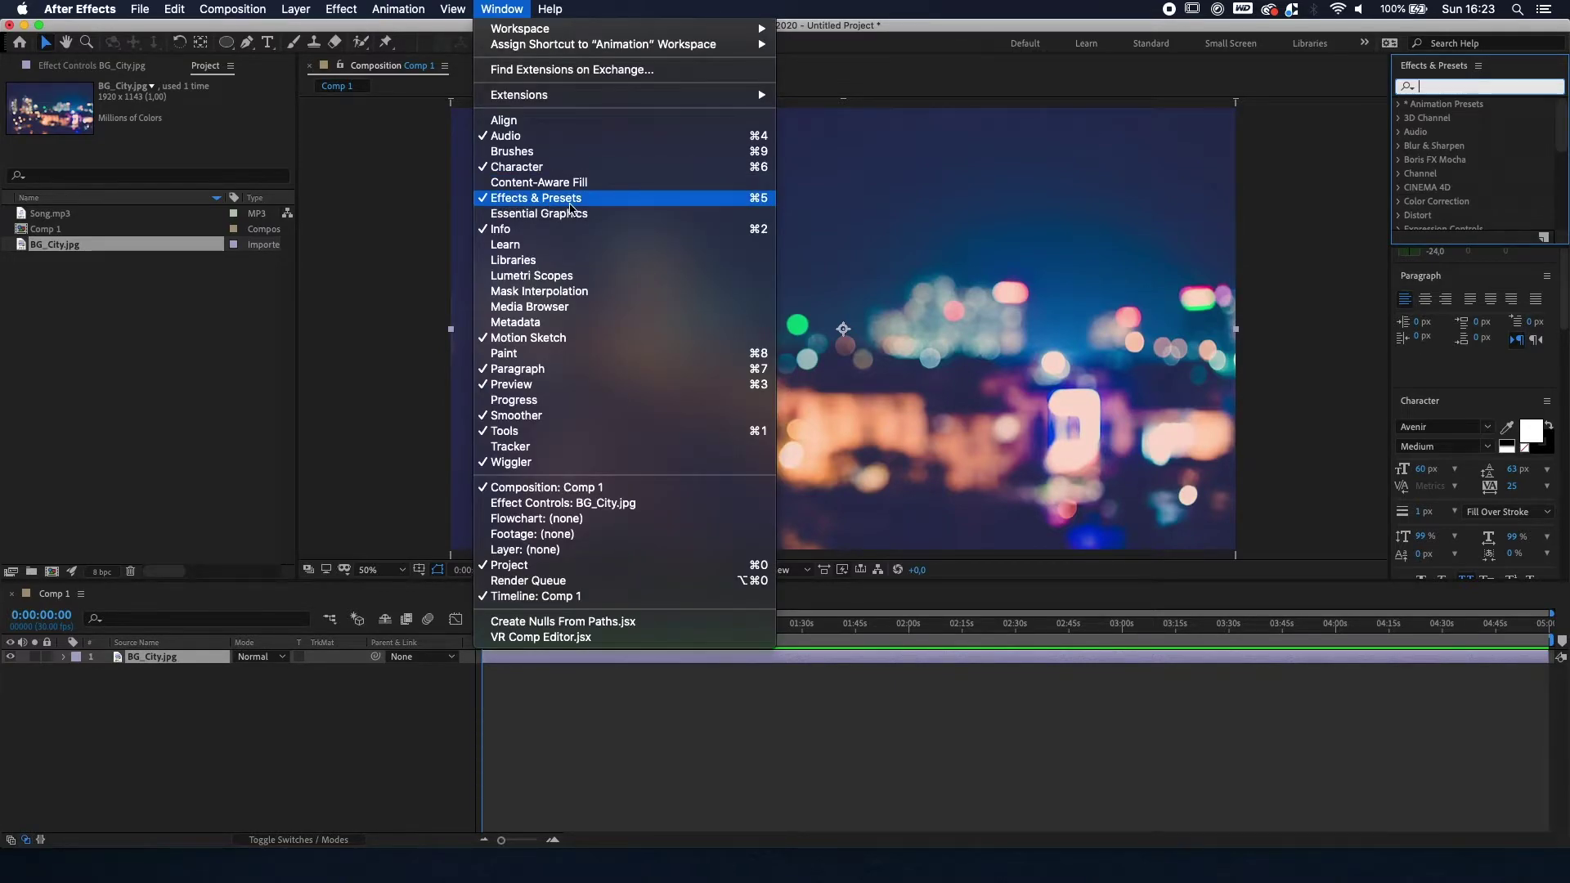
{"action": "left_click", "coordinate": [1437, 87]}
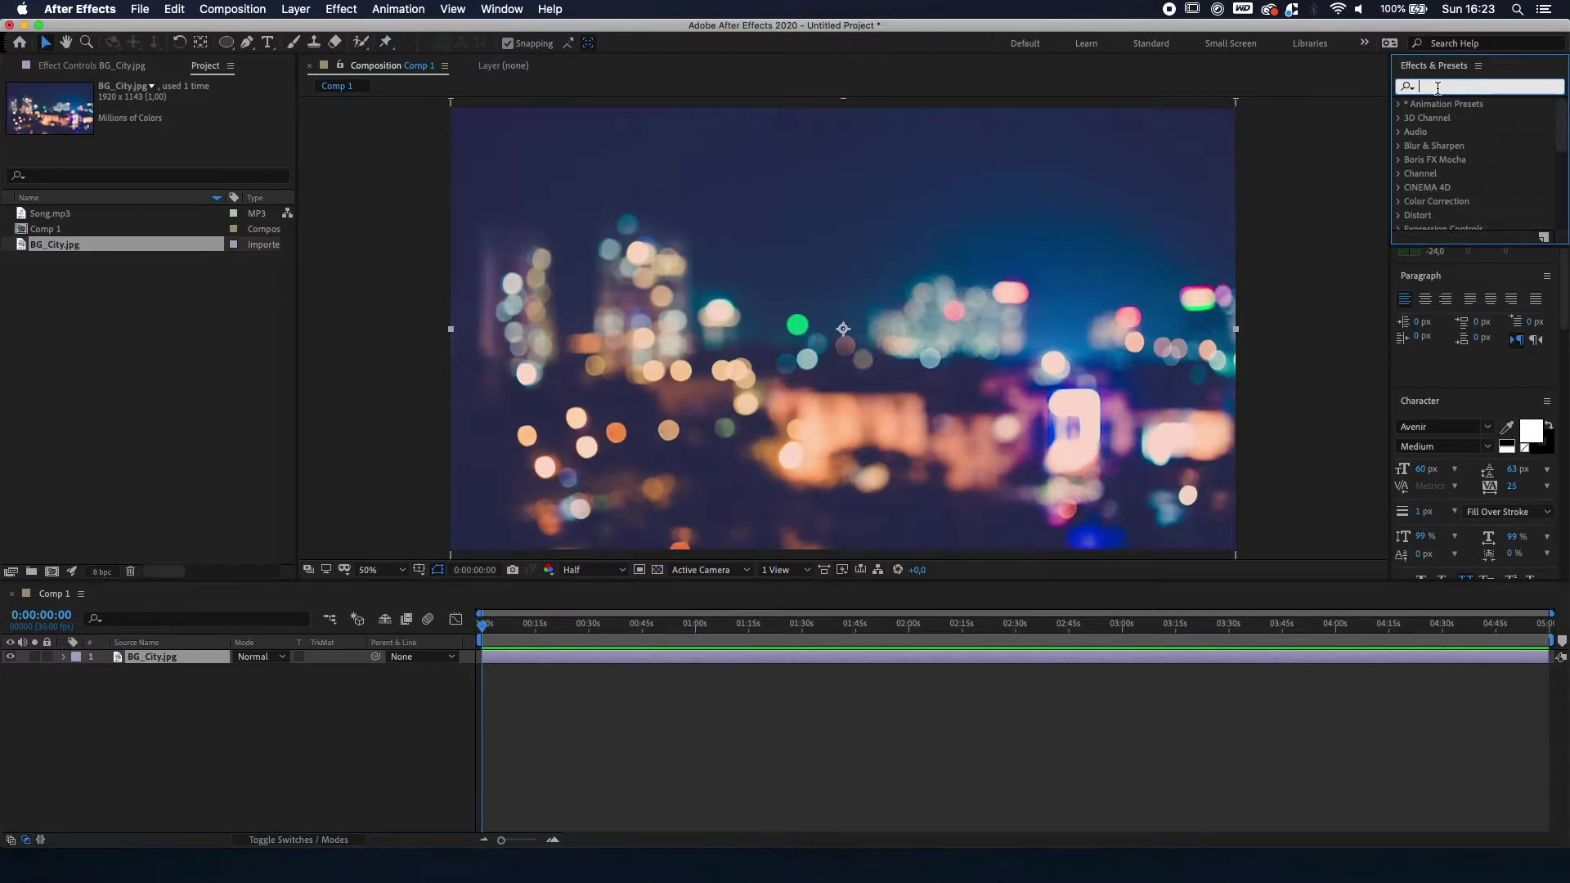
{"action": "type", "text": "hue"}
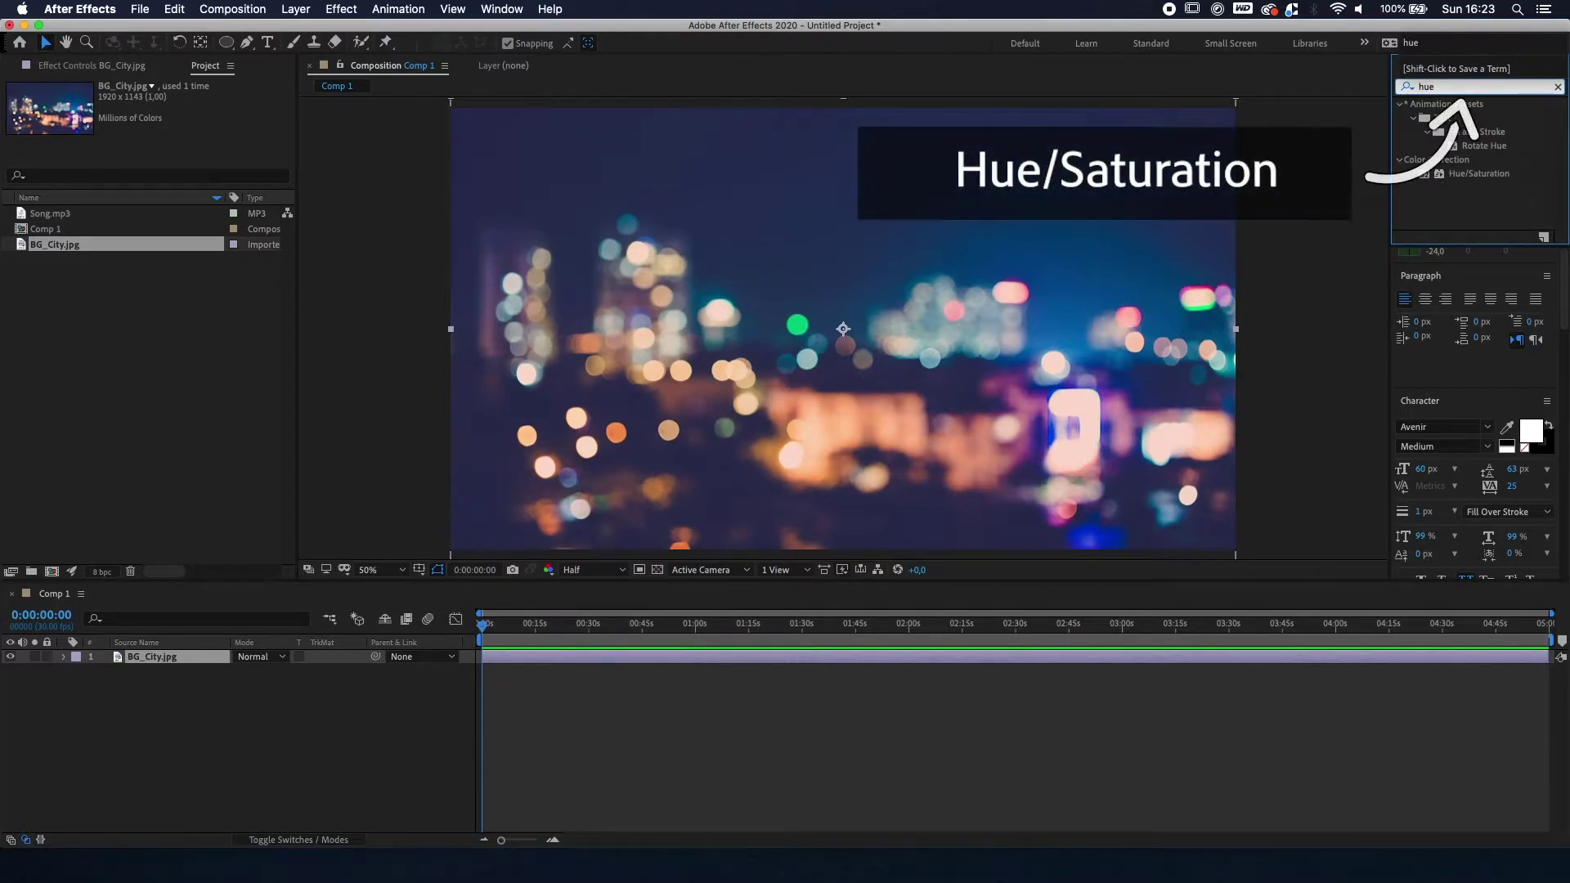
{"action": "double_click", "coordinate": [1428, 177]}
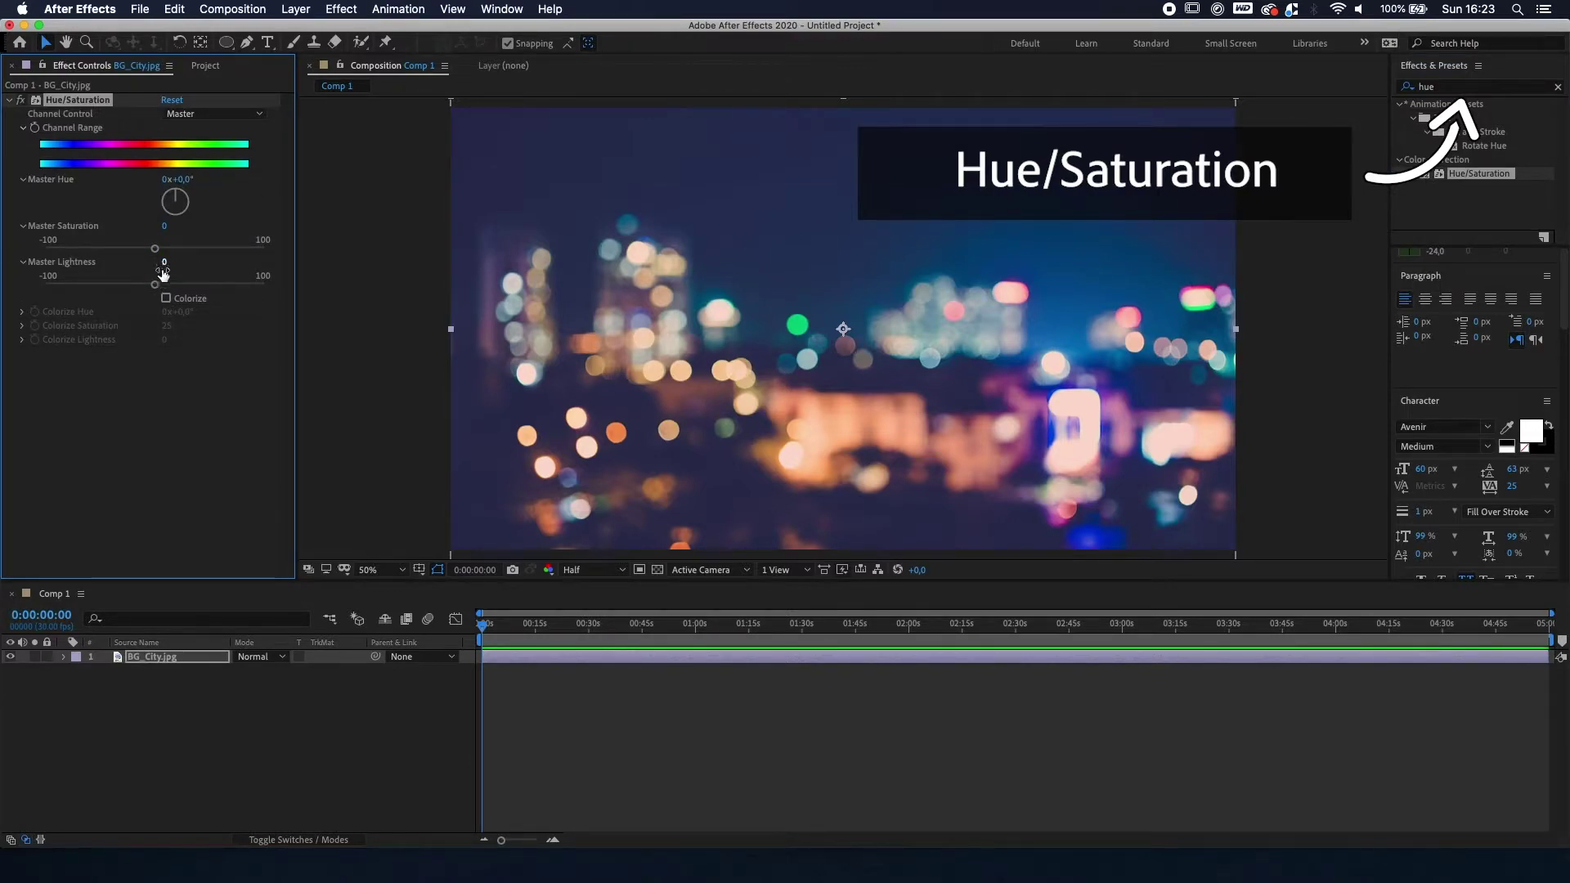
{"action": "left_click_drag", "start_coordinate": [155, 284], "coordinate": [89, 284]}
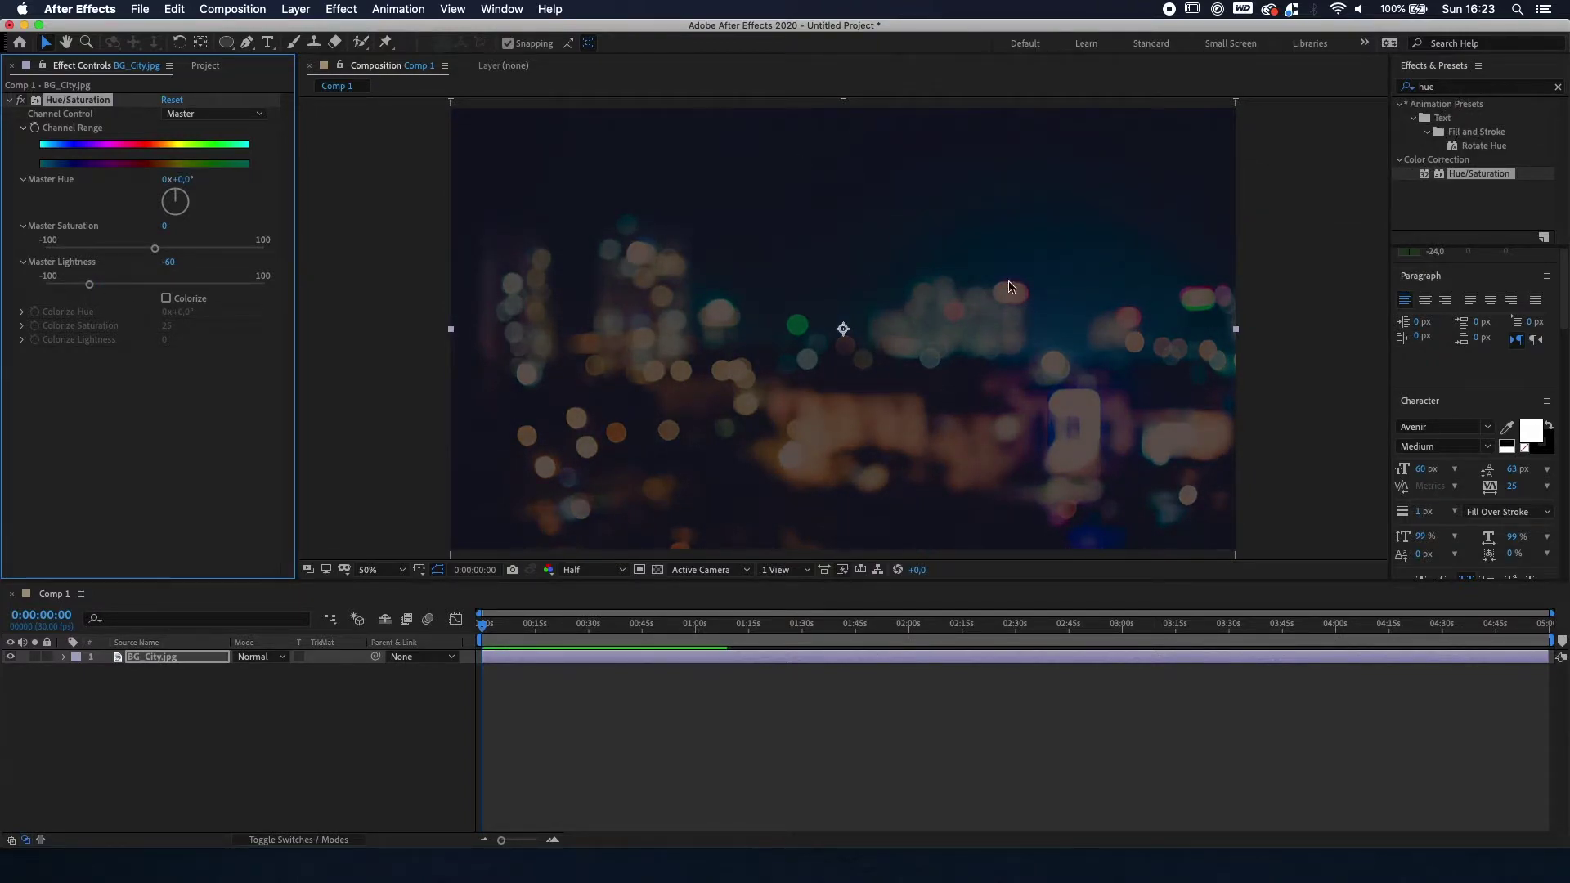
{"action": "left_click", "coordinate": [362, 728]}
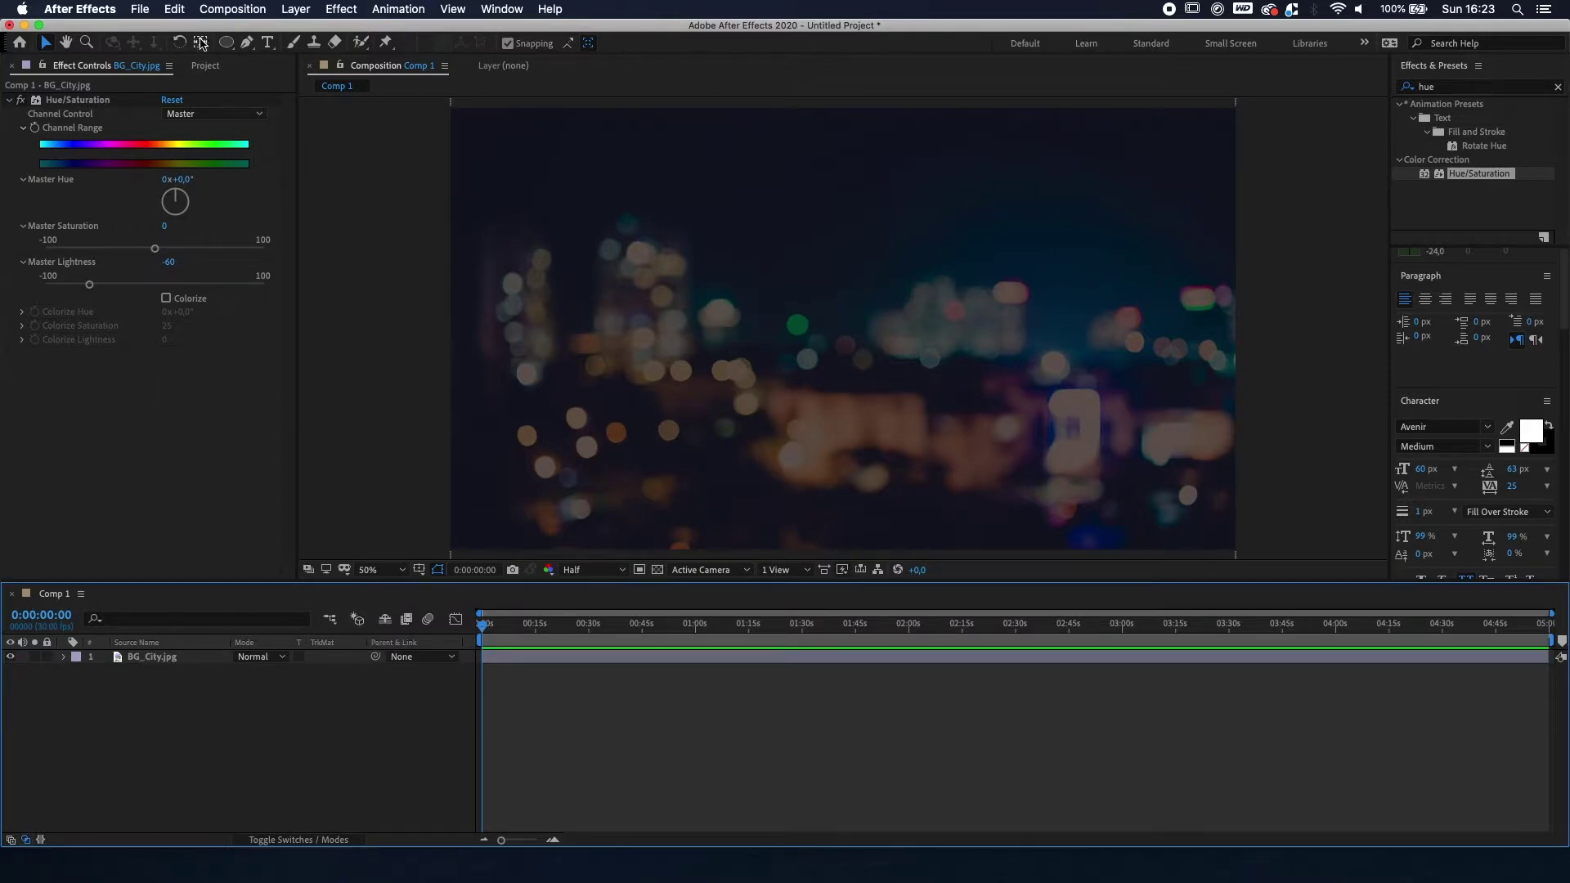
Step: Add Song.mp3 to the composition below the BG_City.jpg layer
{"action": "left_click", "coordinate": [205, 65]}
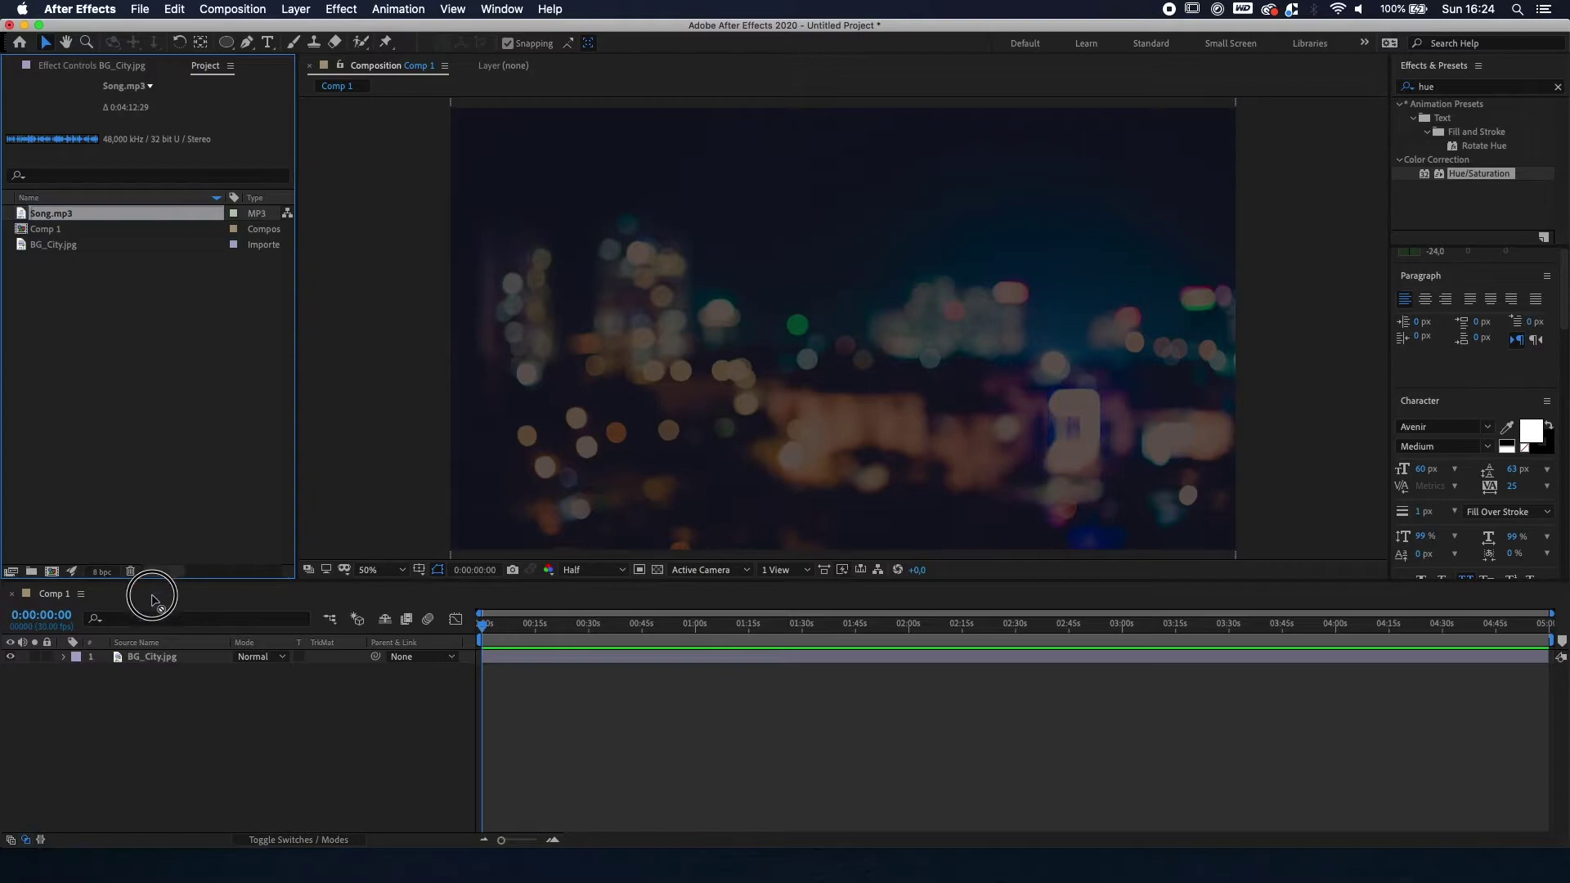
{"action": "left_click_drag", "start_coordinate": [152, 601], "coordinate": [122, 668]}
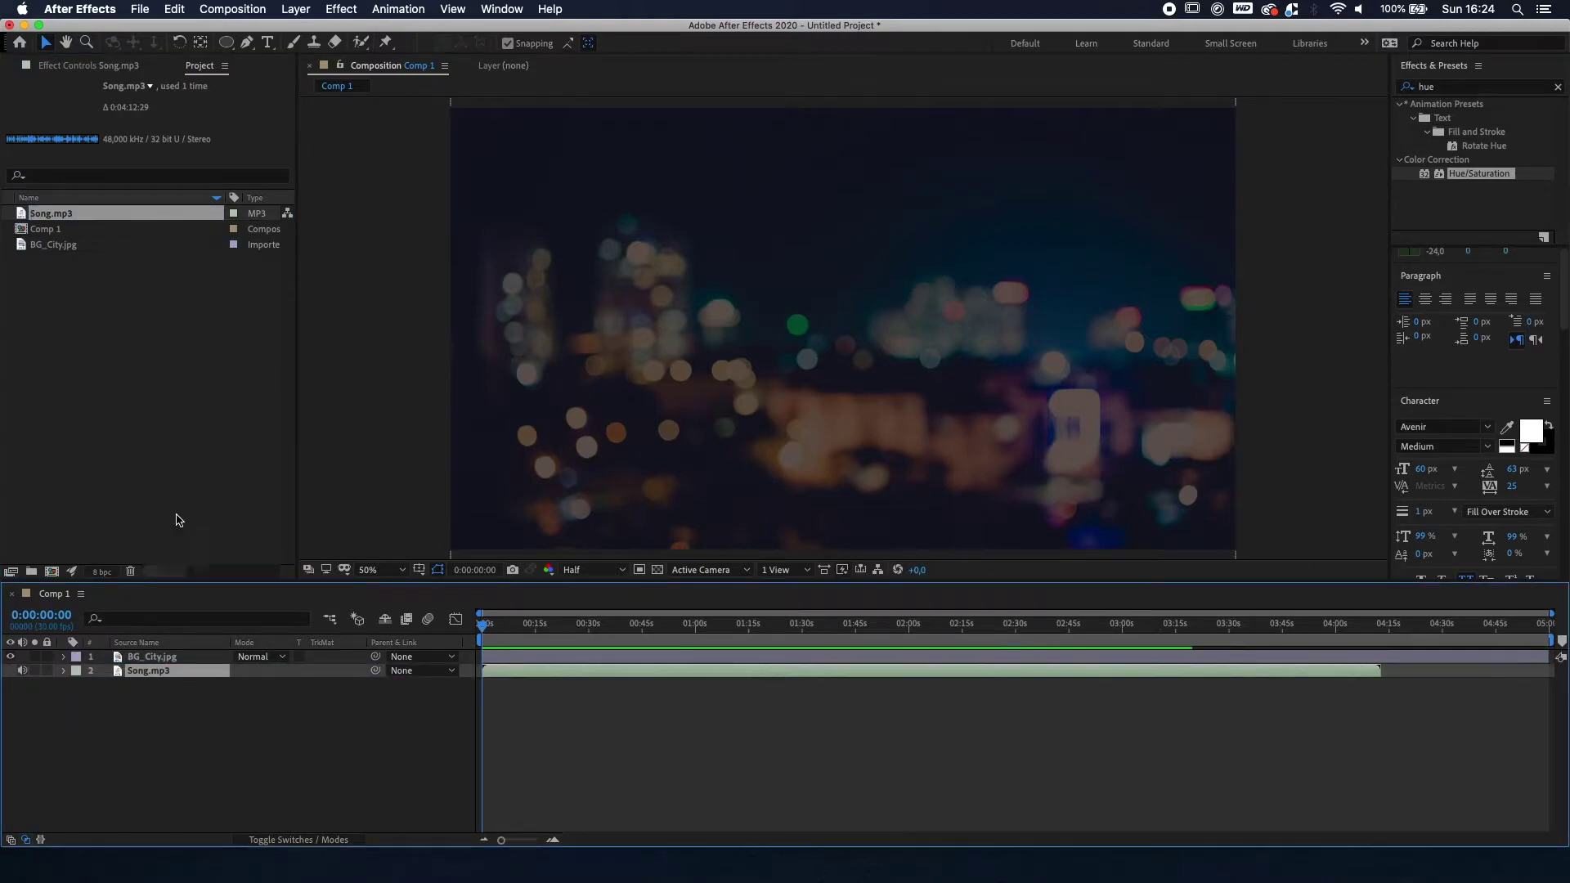
{"action": "right_click", "coordinate": [172, 694]}
{"action": "mouse_move", "coordinate": [194, 707]}
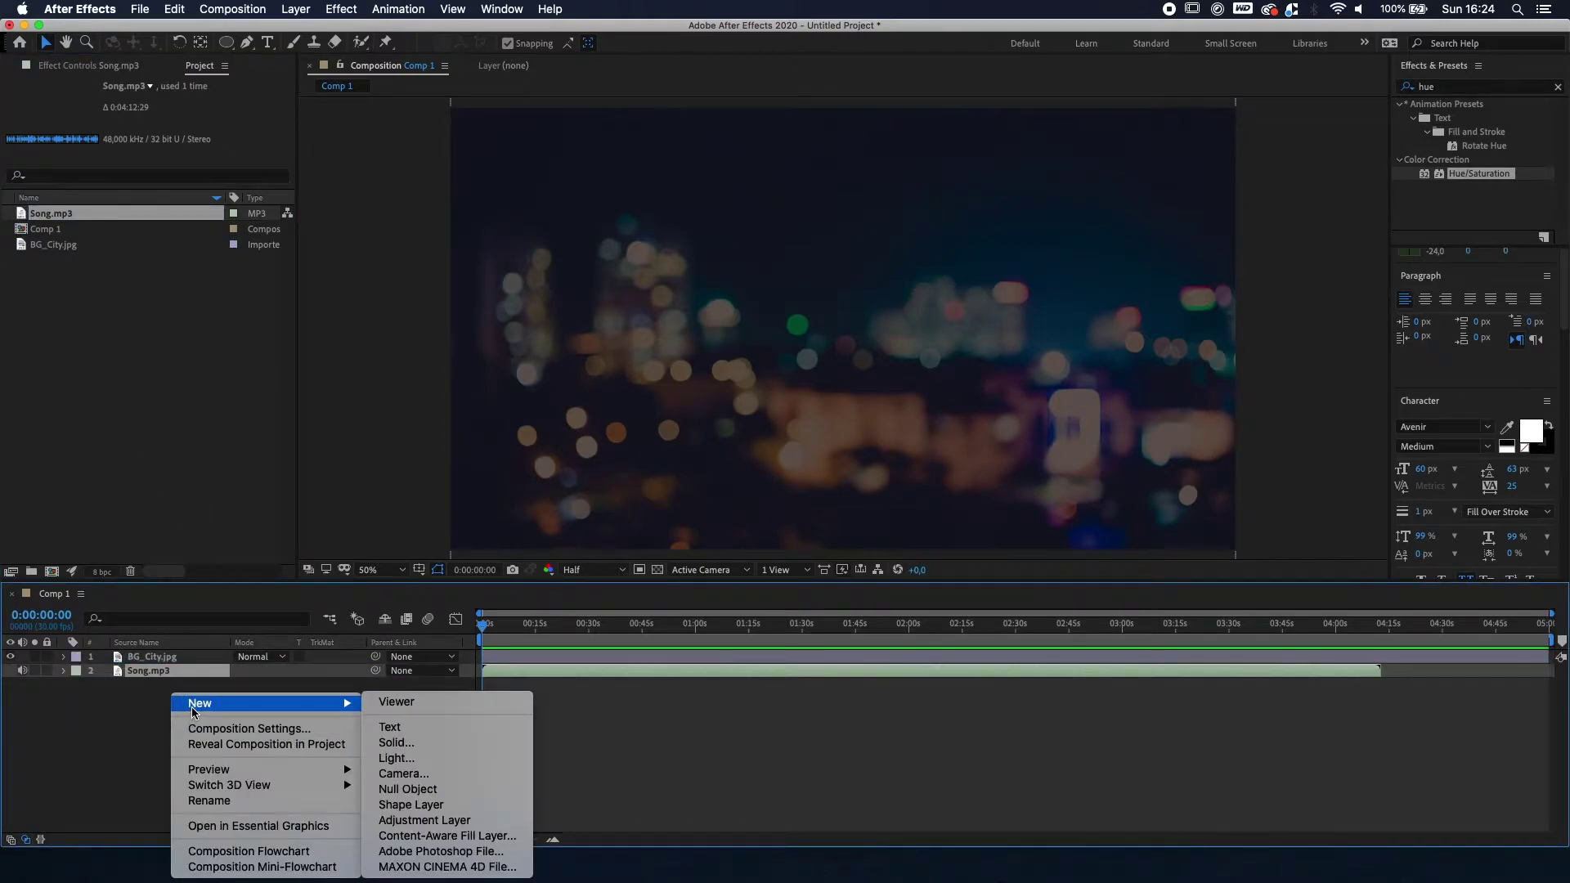
{"action": "key", "text": "Escape"}
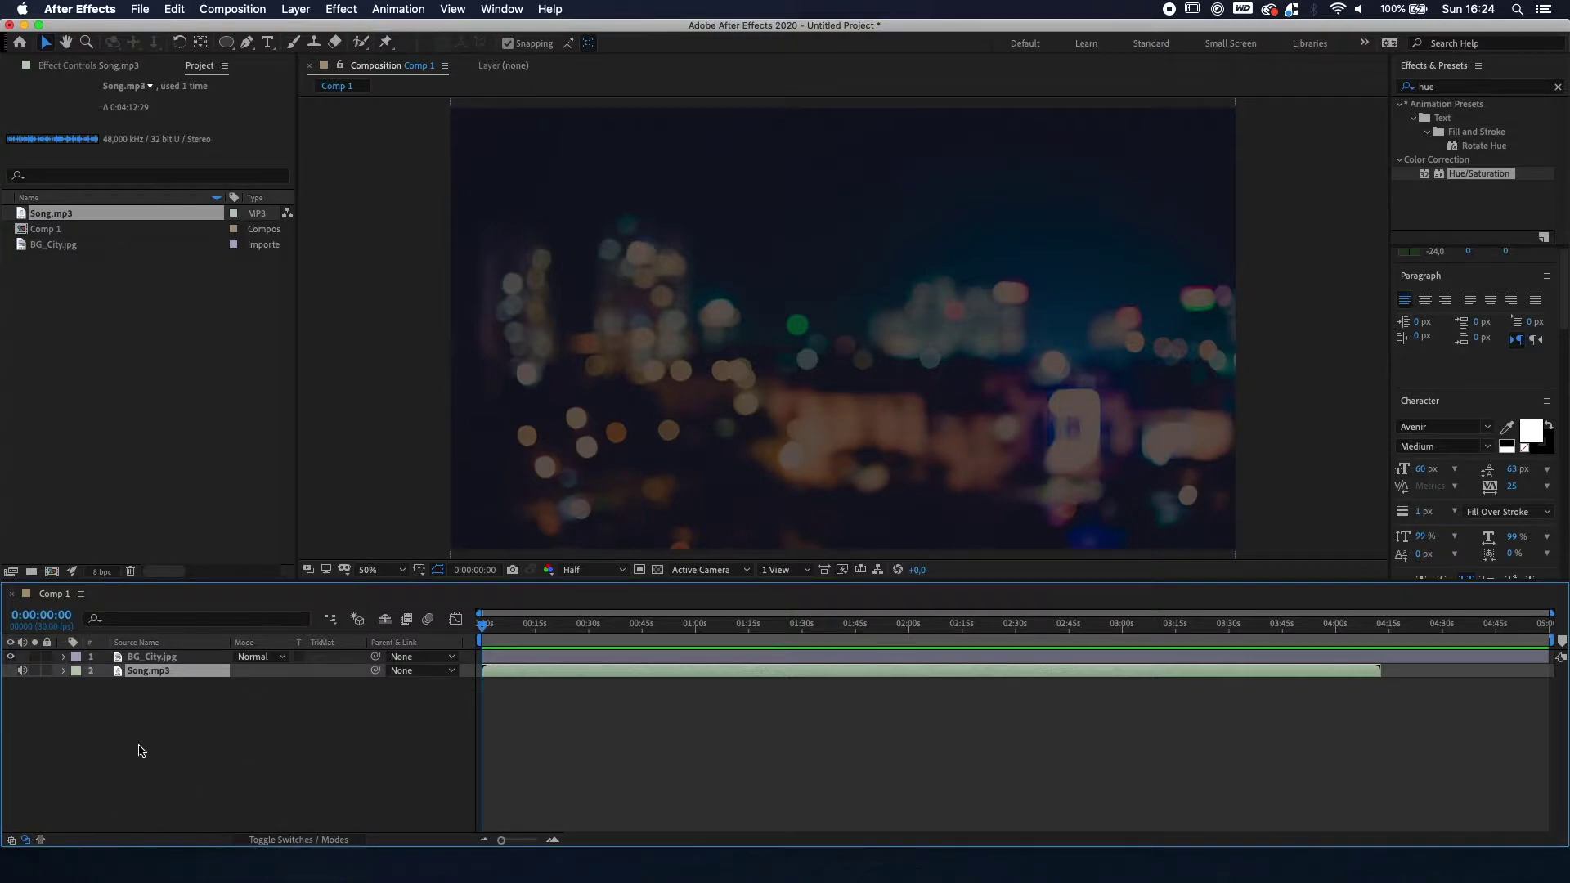
Step: Create a 1920 × 1080 px solid layer named Audio Spectrum and place it above the BG_City.jpg layer
{"action": "right_click", "coordinate": [159, 693]}
{"action": "mouse_move", "coordinate": [190, 706]}
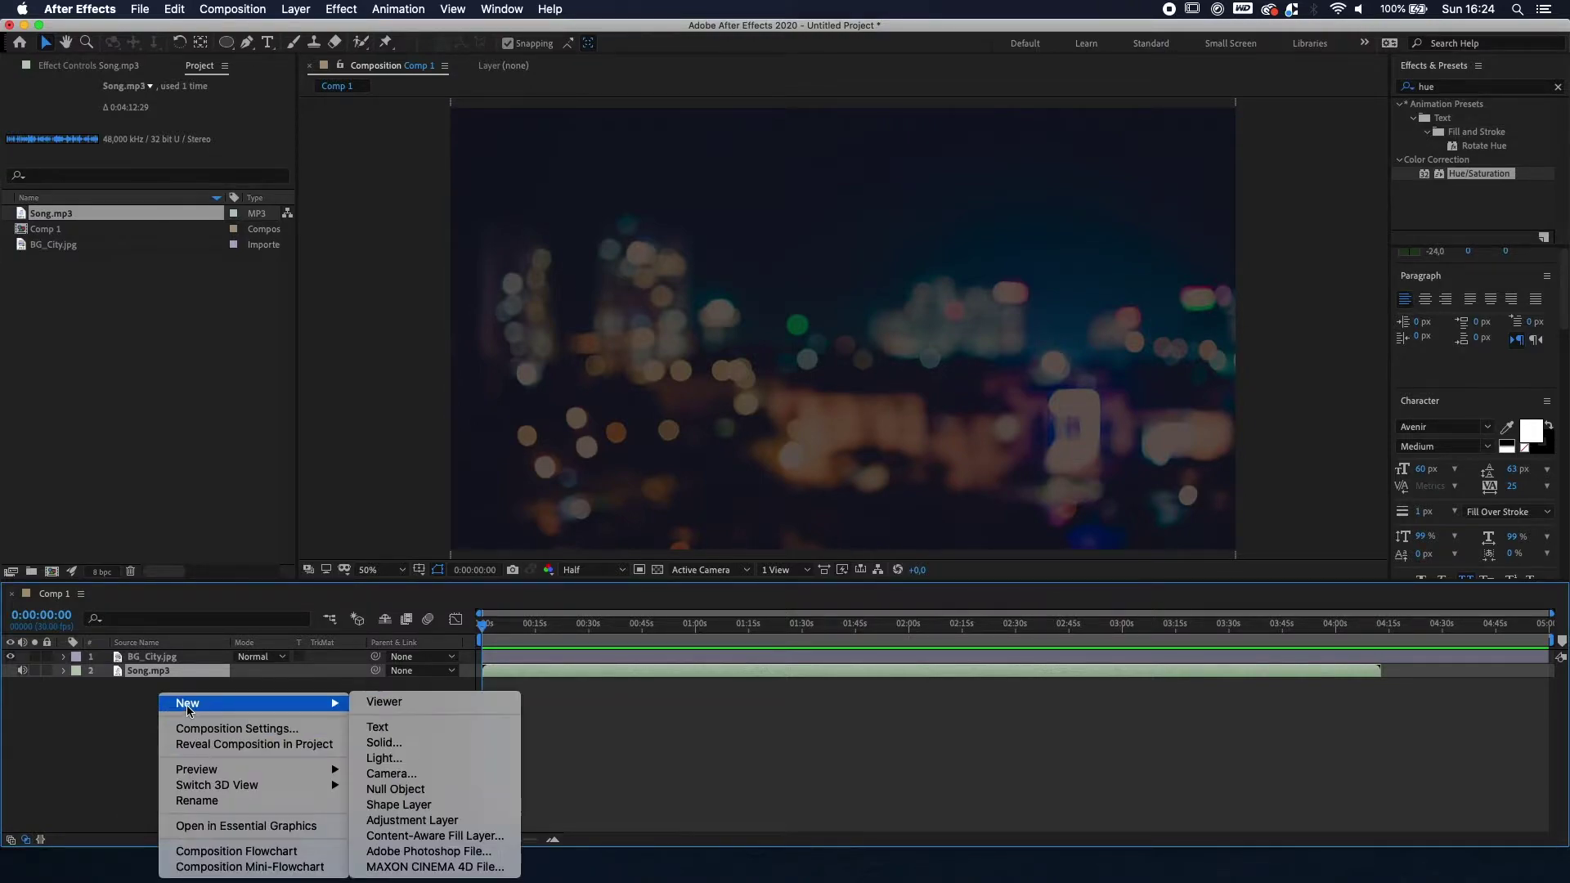
{"action": "left_click", "coordinate": [407, 748]}
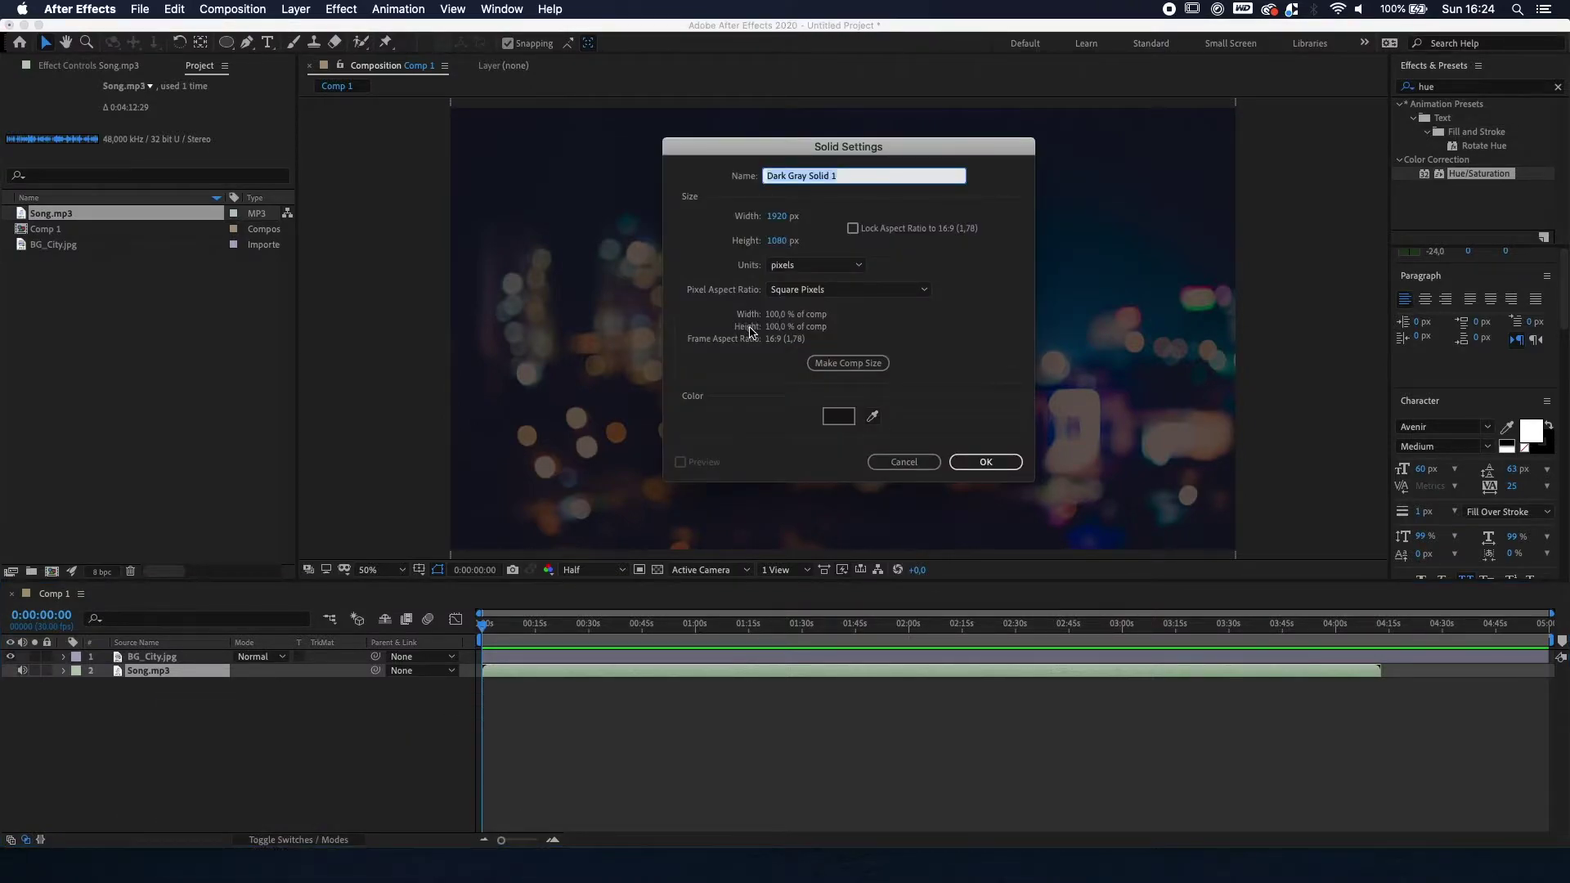
{"action": "type", "text": "Audio Spectrum"}
{"action": "key", "text": "Return"}
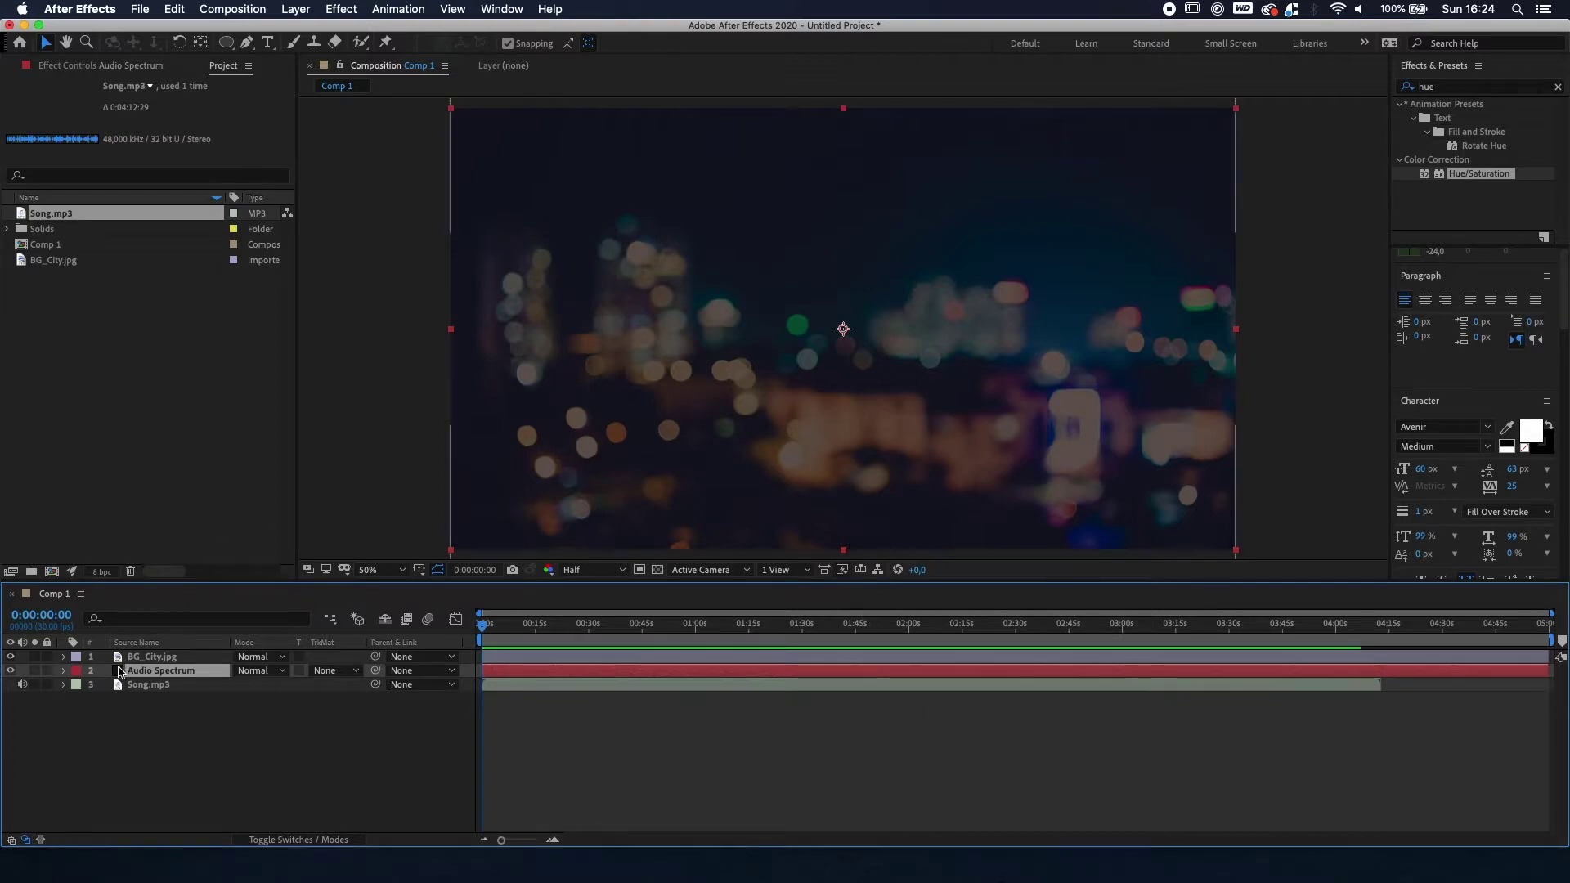
{"action": "left_click_drag", "start_coordinate": [120, 671], "coordinate": [125, 655]}
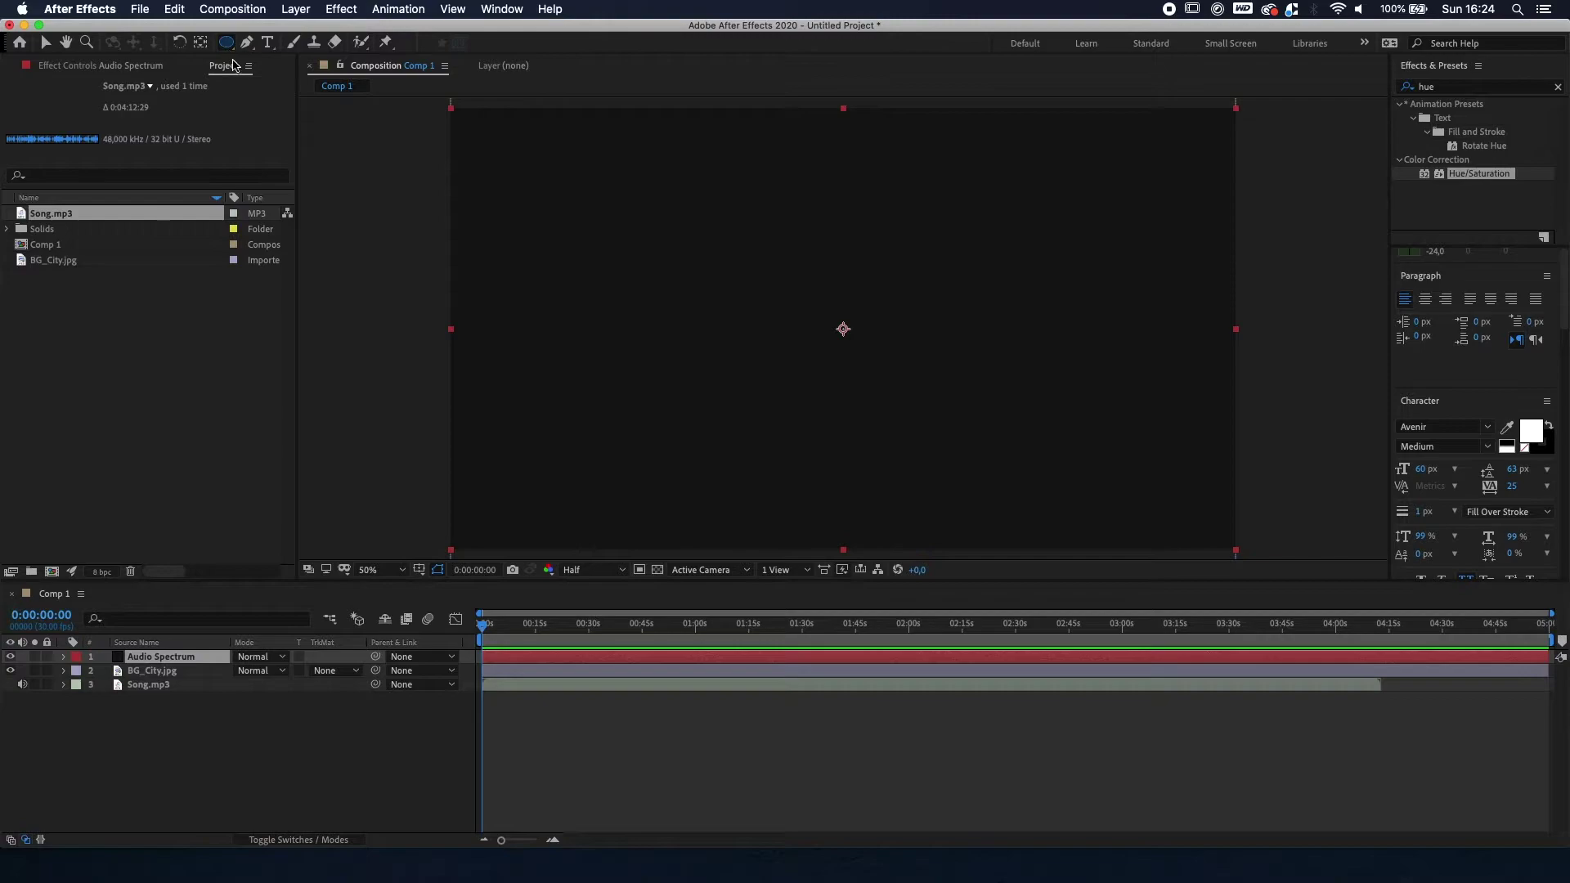
Step: Draw a perfectly circular ellipse mask on the Audio Spectrum layer, centred on the middle of the composition
{"action": "left_click", "coordinate": [230, 46]}
{"action": "left_click", "coordinate": [287, 77]}
{"action": "left_click_drag", "start_coordinate": [843, 329], "coordinate": [836, 319]}
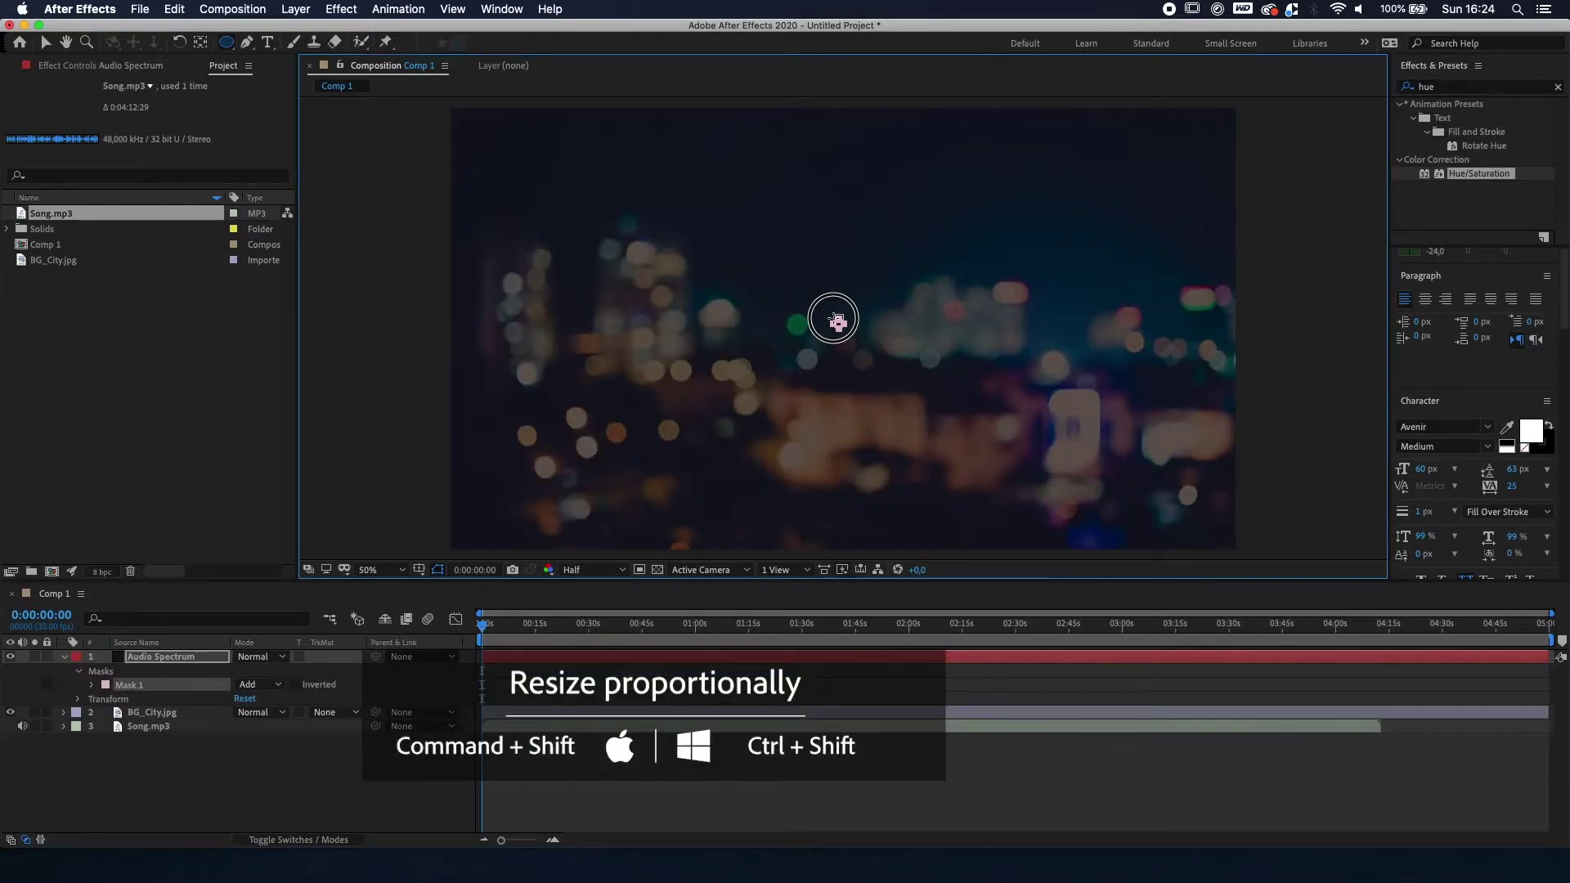
{"action": "left_click_drag", "start_coordinate": [836, 320], "coordinate": [750, 235]}
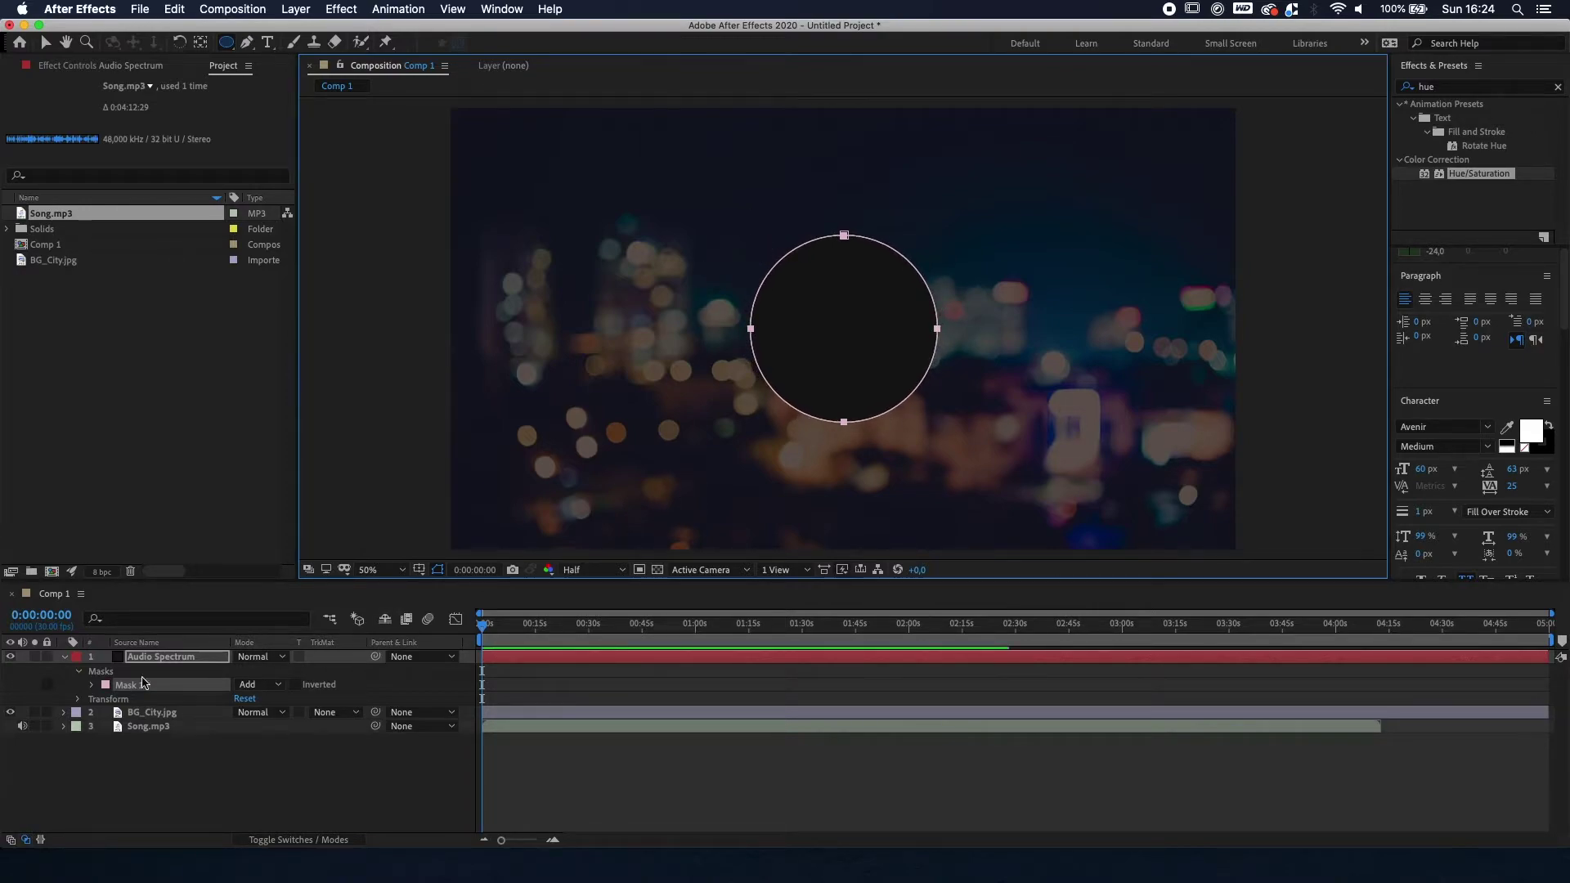
Step: Set the circular mask's mode to None on the Audio Spectrum layer
{"action": "left_click", "coordinate": [133, 693]}
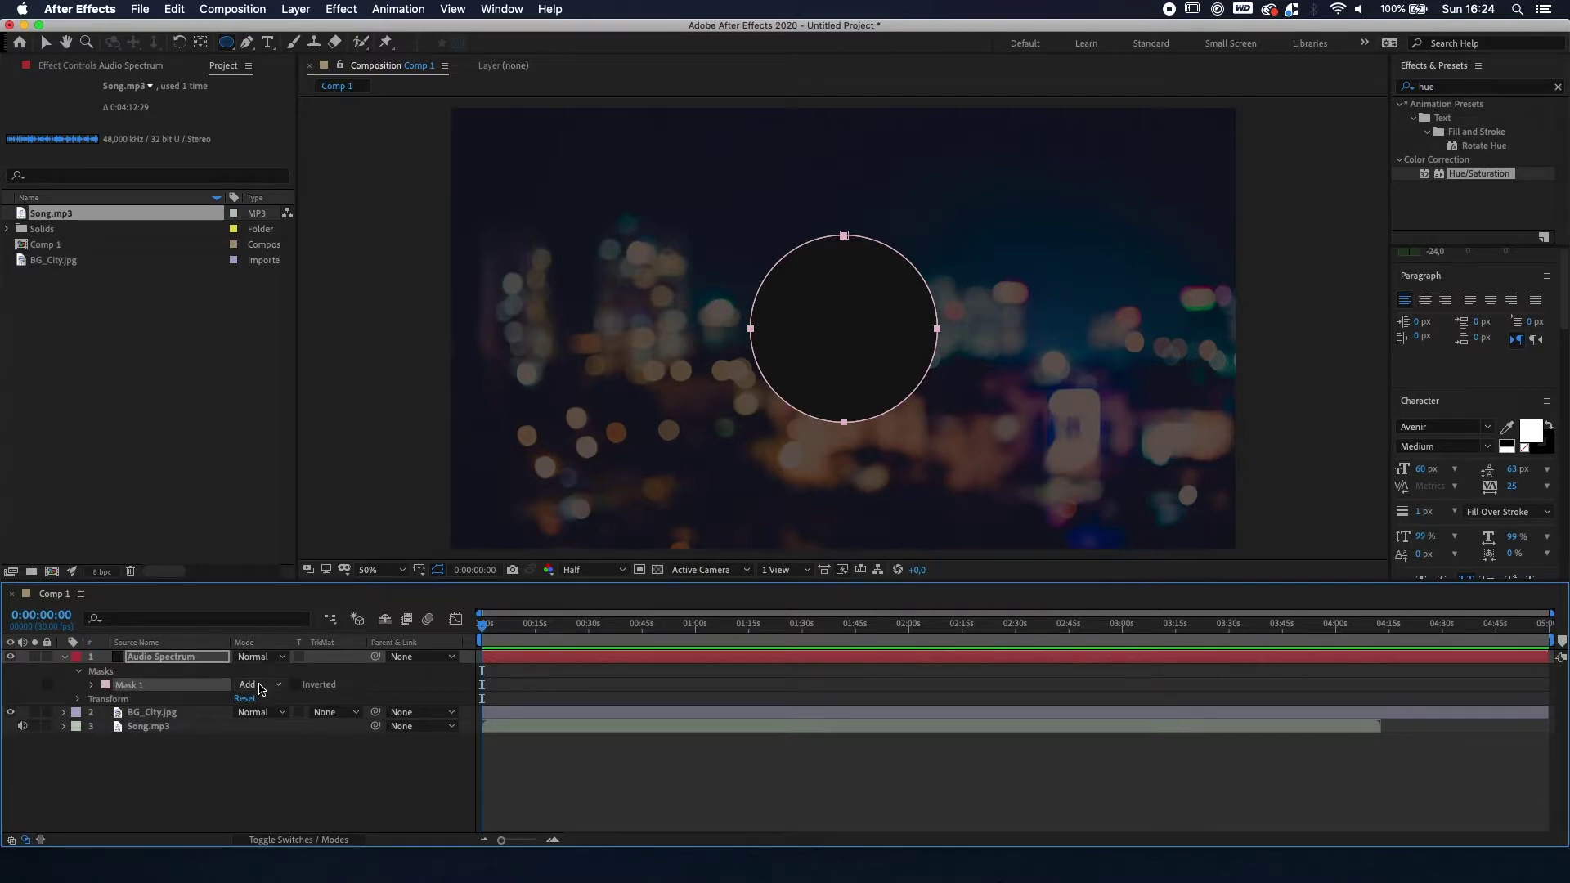
{"action": "left_click", "coordinate": [260, 684]}
{"action": "left_click", "coordinate": [263, 701]}
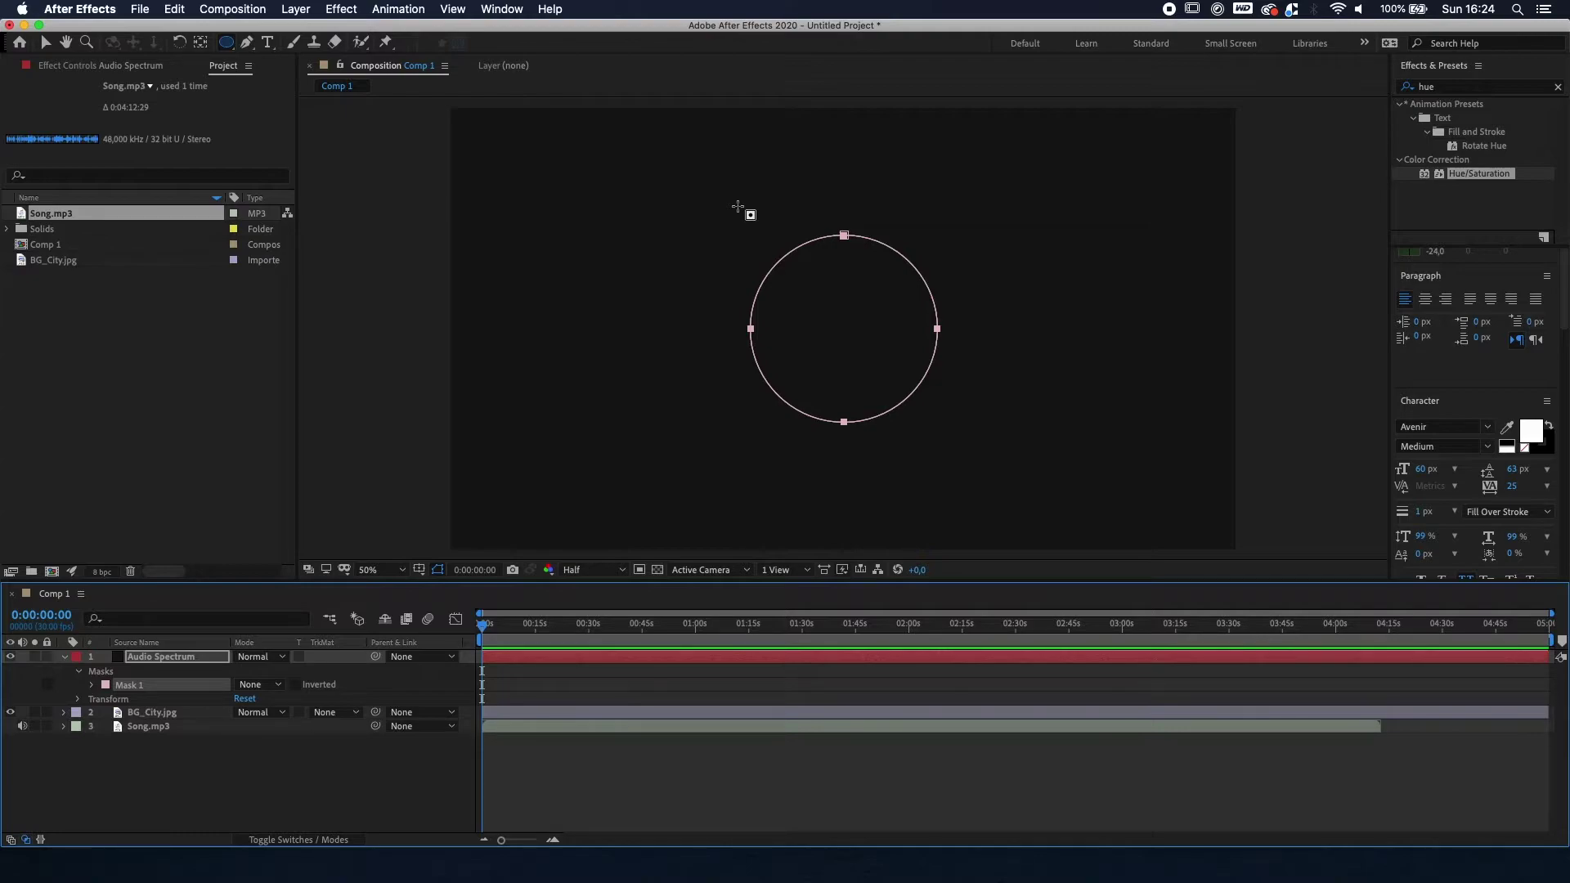
Step: Find the Audio Spectrum effect by searching for "audio" and apply it to the Audio Spectrum solid
{"action": "left_click", "coordinate": [1445, 87]}
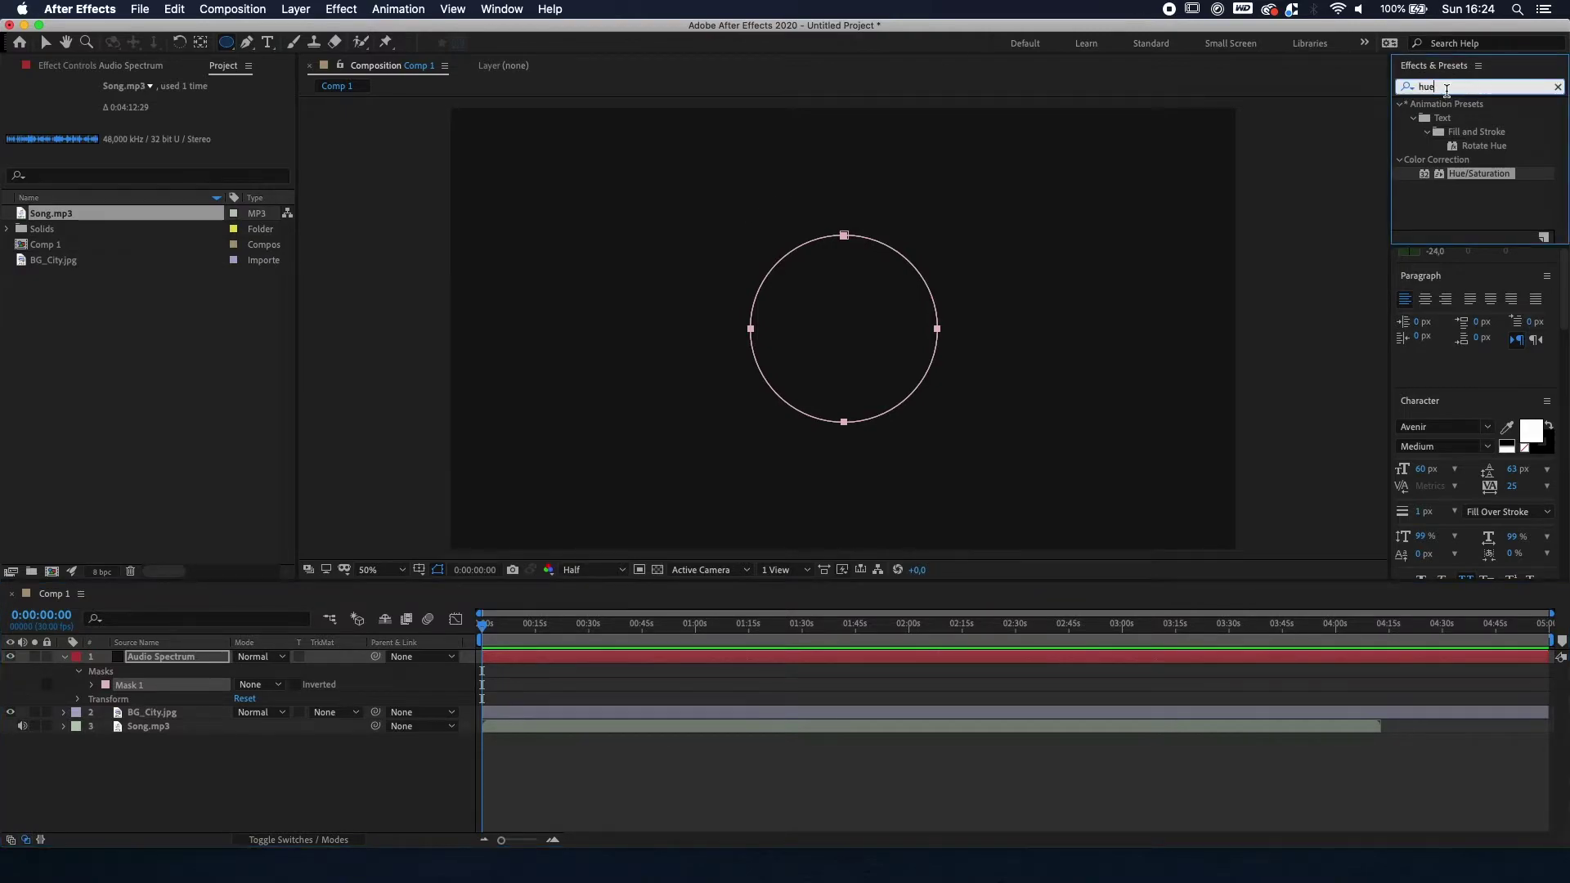
{"action": "key", "text": "BackSpace"}
{"action": "key", "text": "BackSpace"}
{"action": "key", "text": "BackSpace"}
{"action": "type", "text": "audio"}
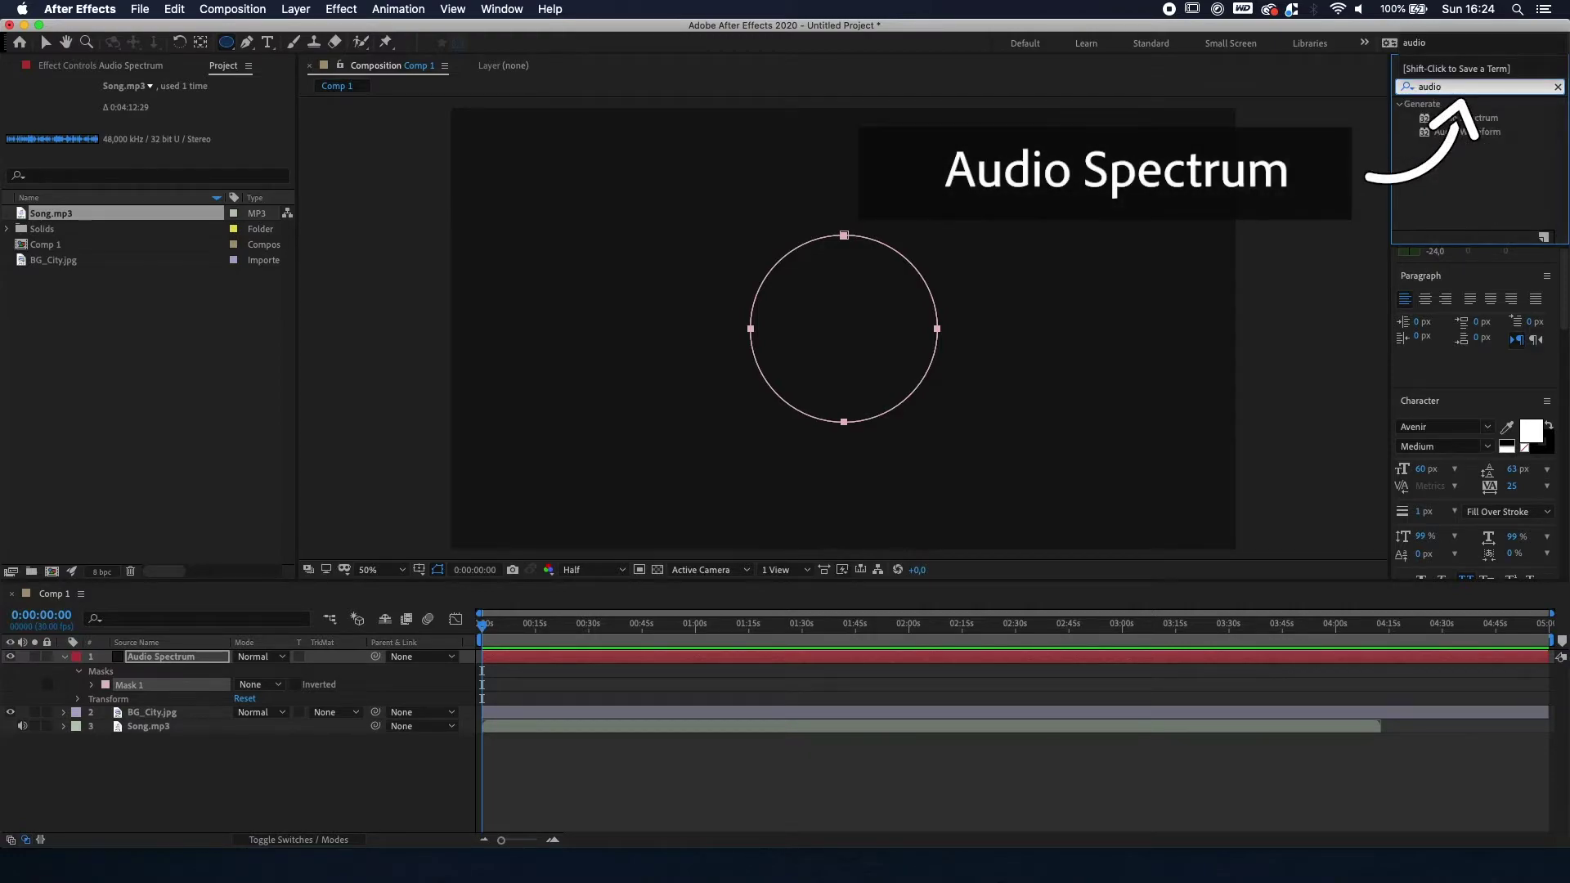
{"action": "left_click", "coordinate": [1424, 120]}
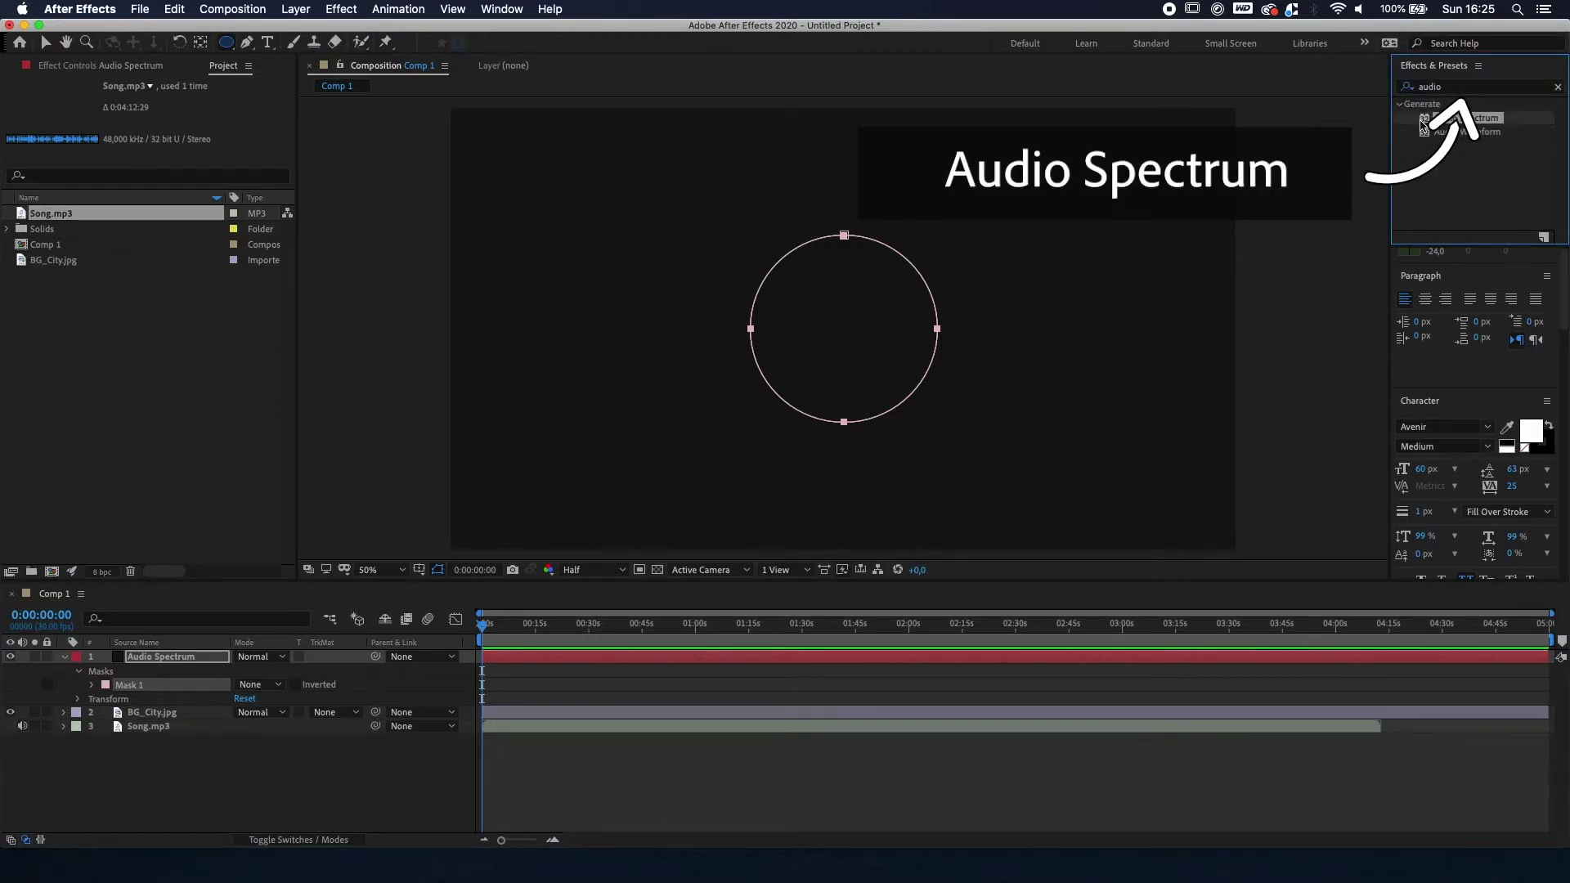
{"action": "double_click", "coordinate": [1424, 122]}
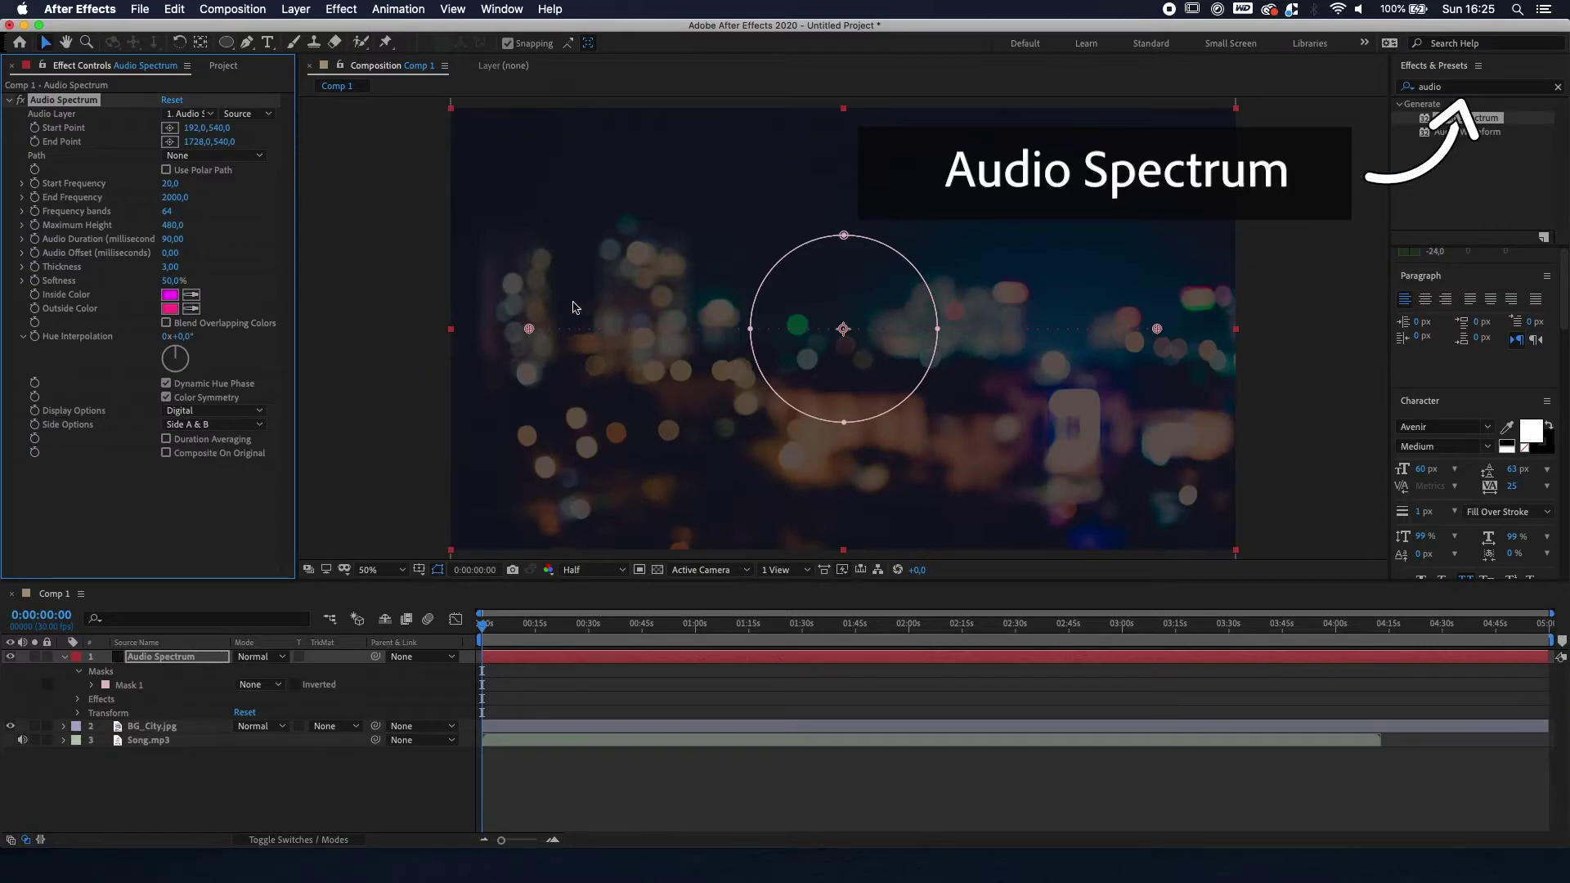
Step: Set the Audio Spectrum effect's Audio Layer to Song.mp3
{"action": "left_click", "coordinate": [473, 632]}
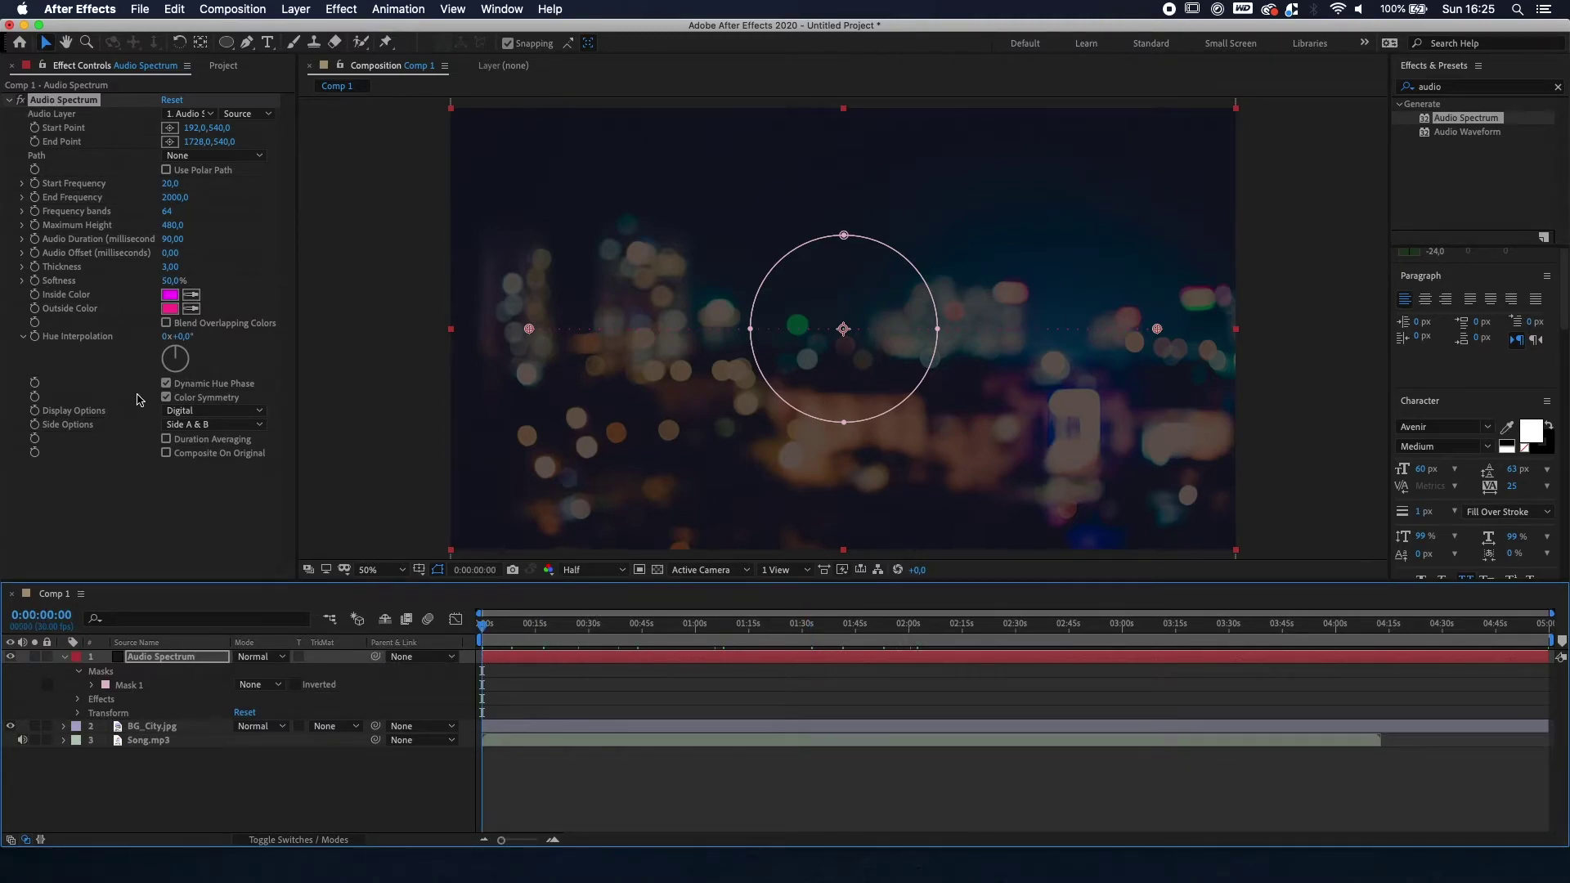
{"action": "left_click", "coordinate": [196, 115]}
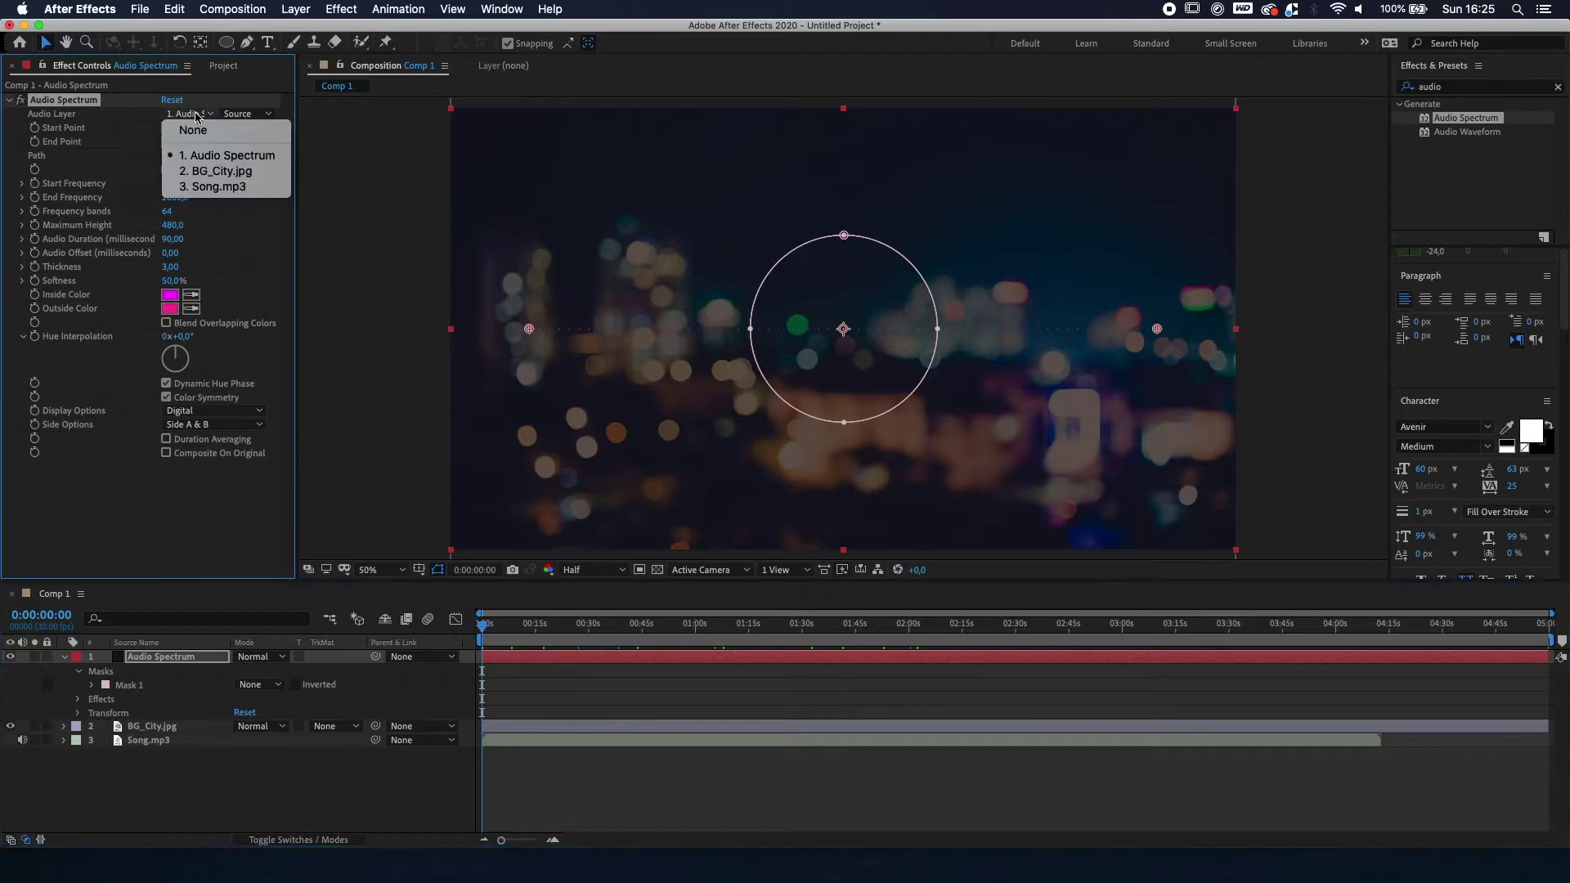
{"action": "left_click", "coordinate": [211, 187]}
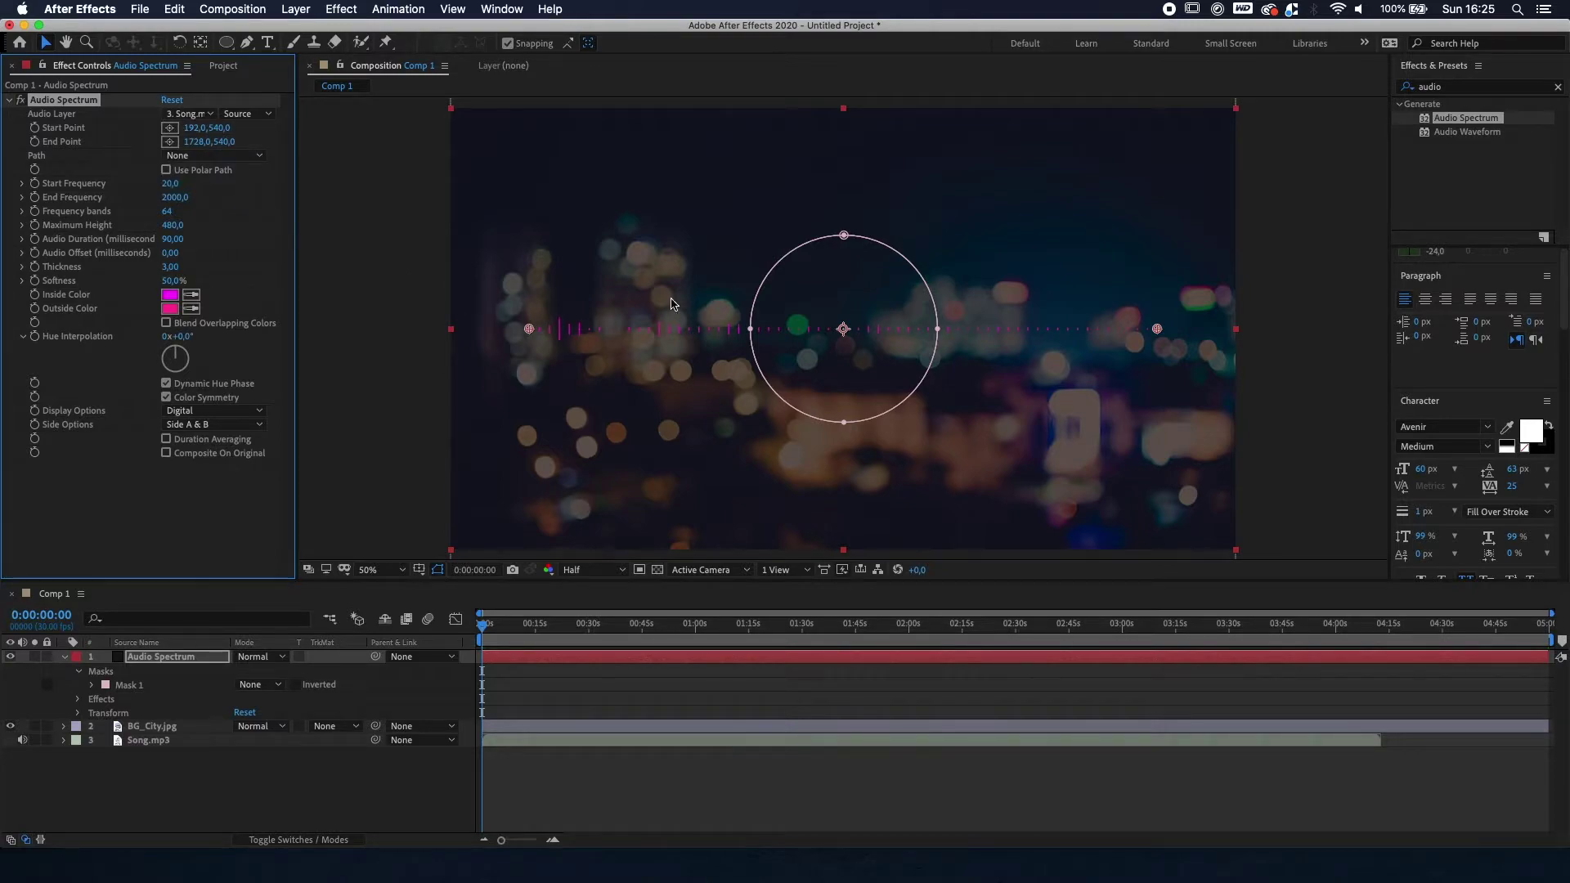
{"action": "left_click_drag", "start_coordinate": [484, 624], "coordinate": [379, 648]}
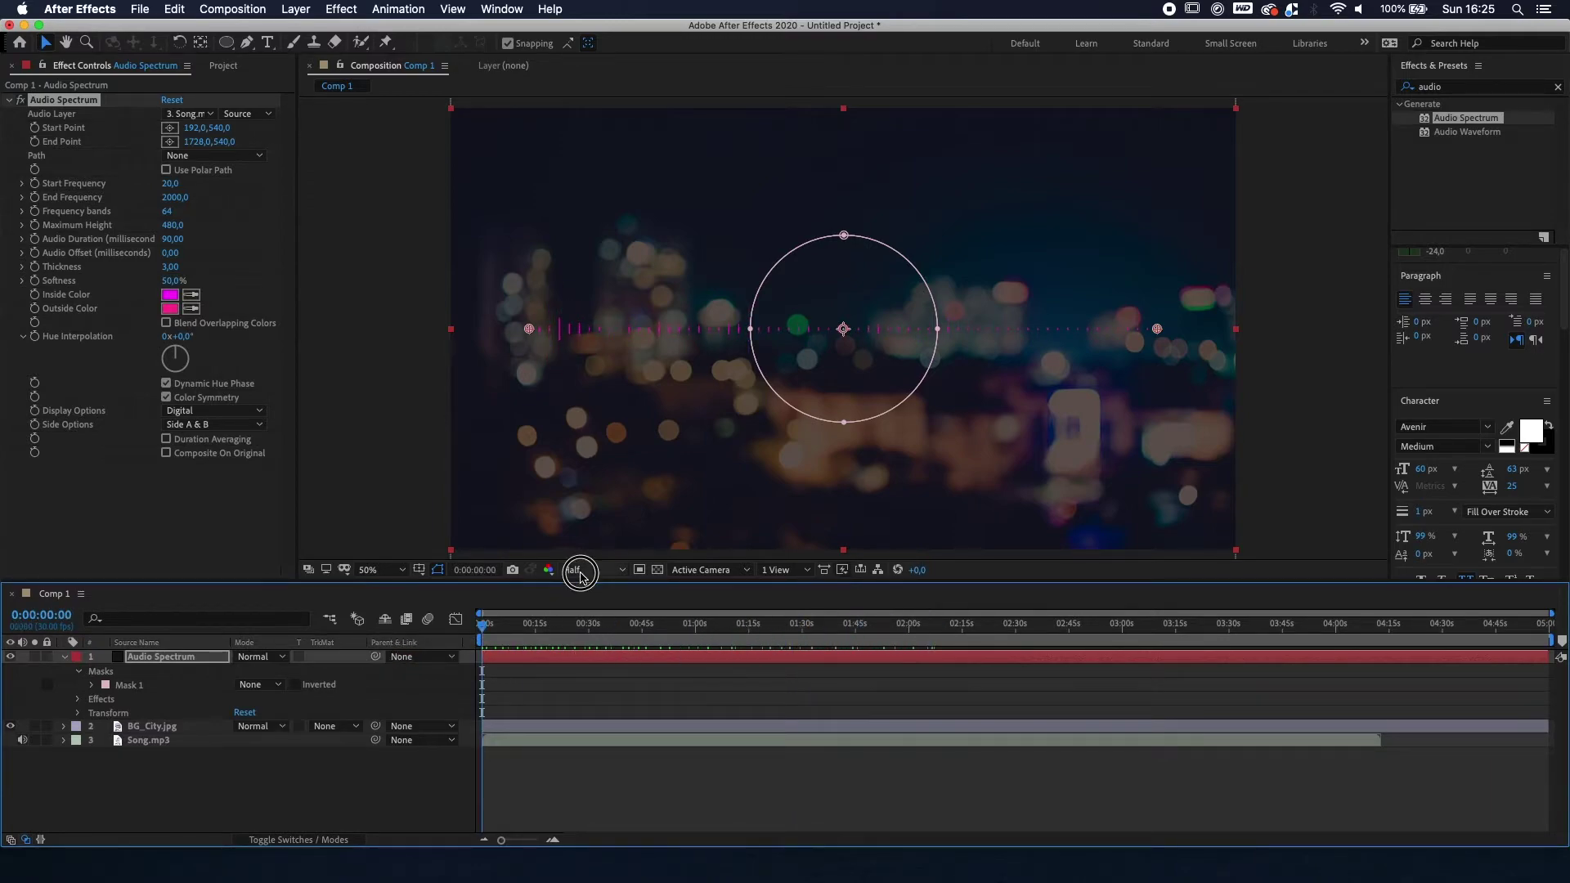
Step: Set the composition's preview resolution to Full
{"action": "left_click", "coordinate": [582, 570]}
{"action": "left_click", "coordinate": [583, 607]}
{"action": "left_click", "coordinate": [485, 633]}
Step: Set the Audio Spectrum effect's Path to Mask 1 so the spectrum follows the circle
{"action": "left_click", "coordinate": [216, 156]}
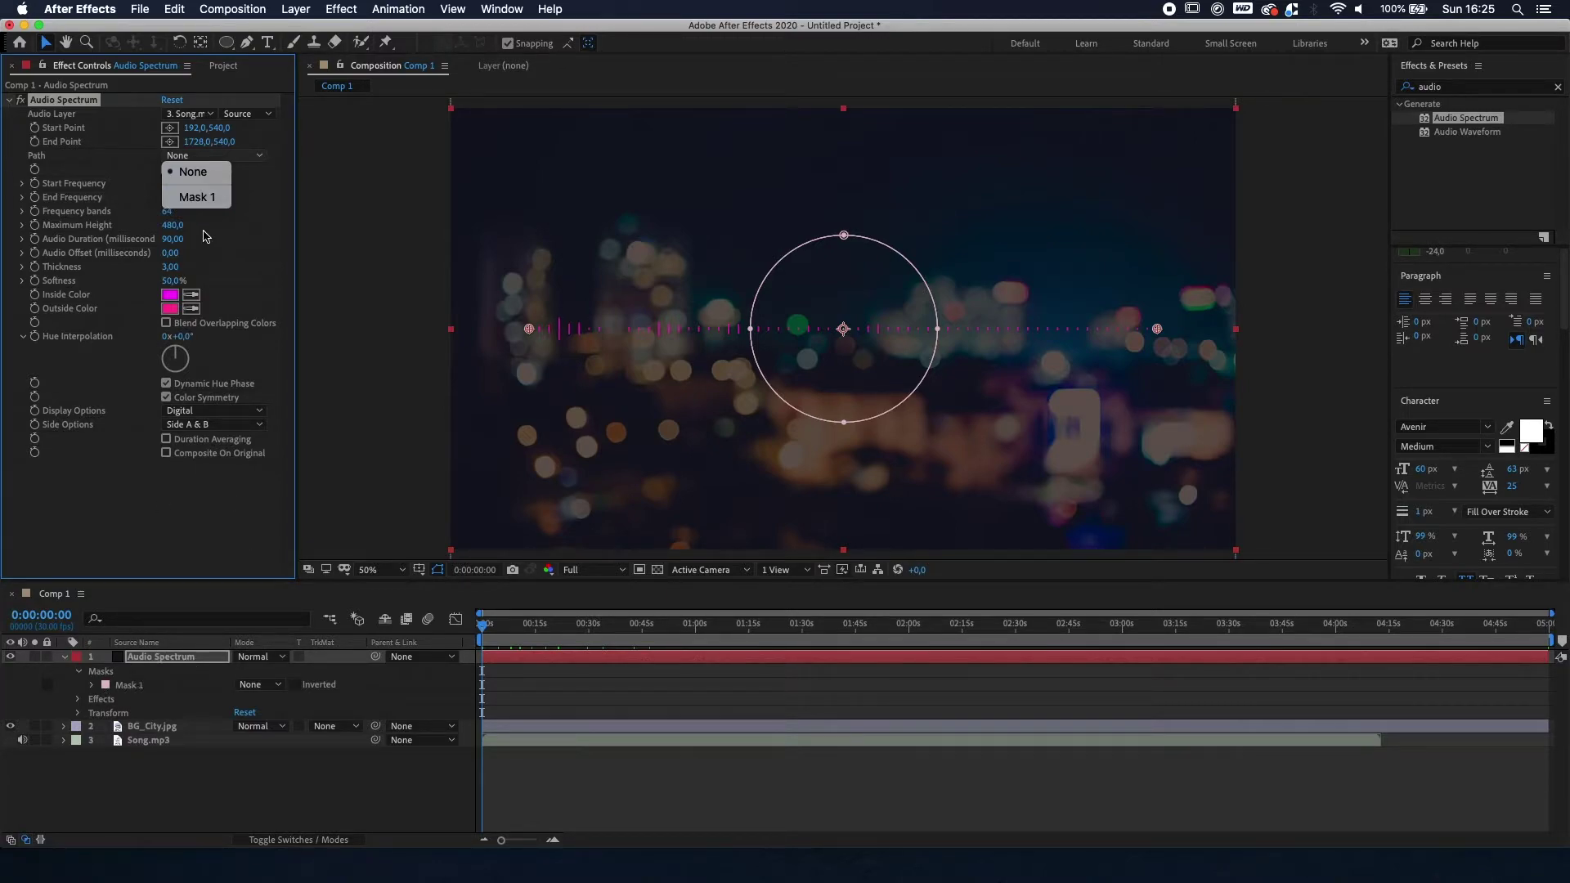
{"action": "left_click", "coordinate": [198, 197]}
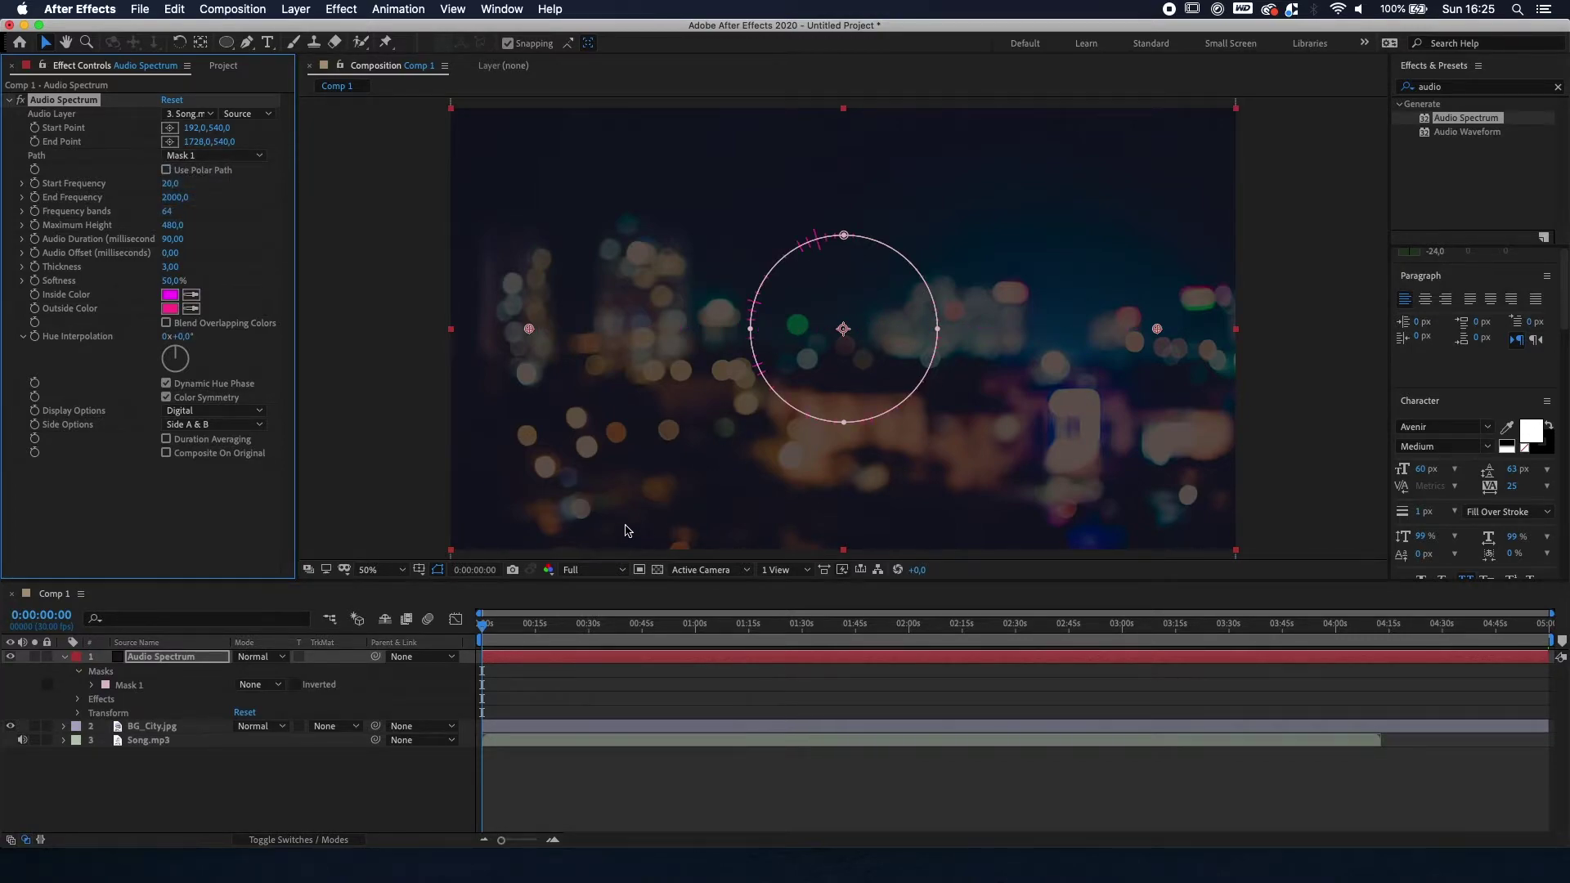
Step: Preview the circular spectrum without the mask outline by scrubbing the timeline to about 0:00:43 and back to the start
{"action": "left_click", "coordinate": [438, 569]}
{"action": "left_click_drag", "start_coordinate": [482, 623], "coordinate": [617, 637]}
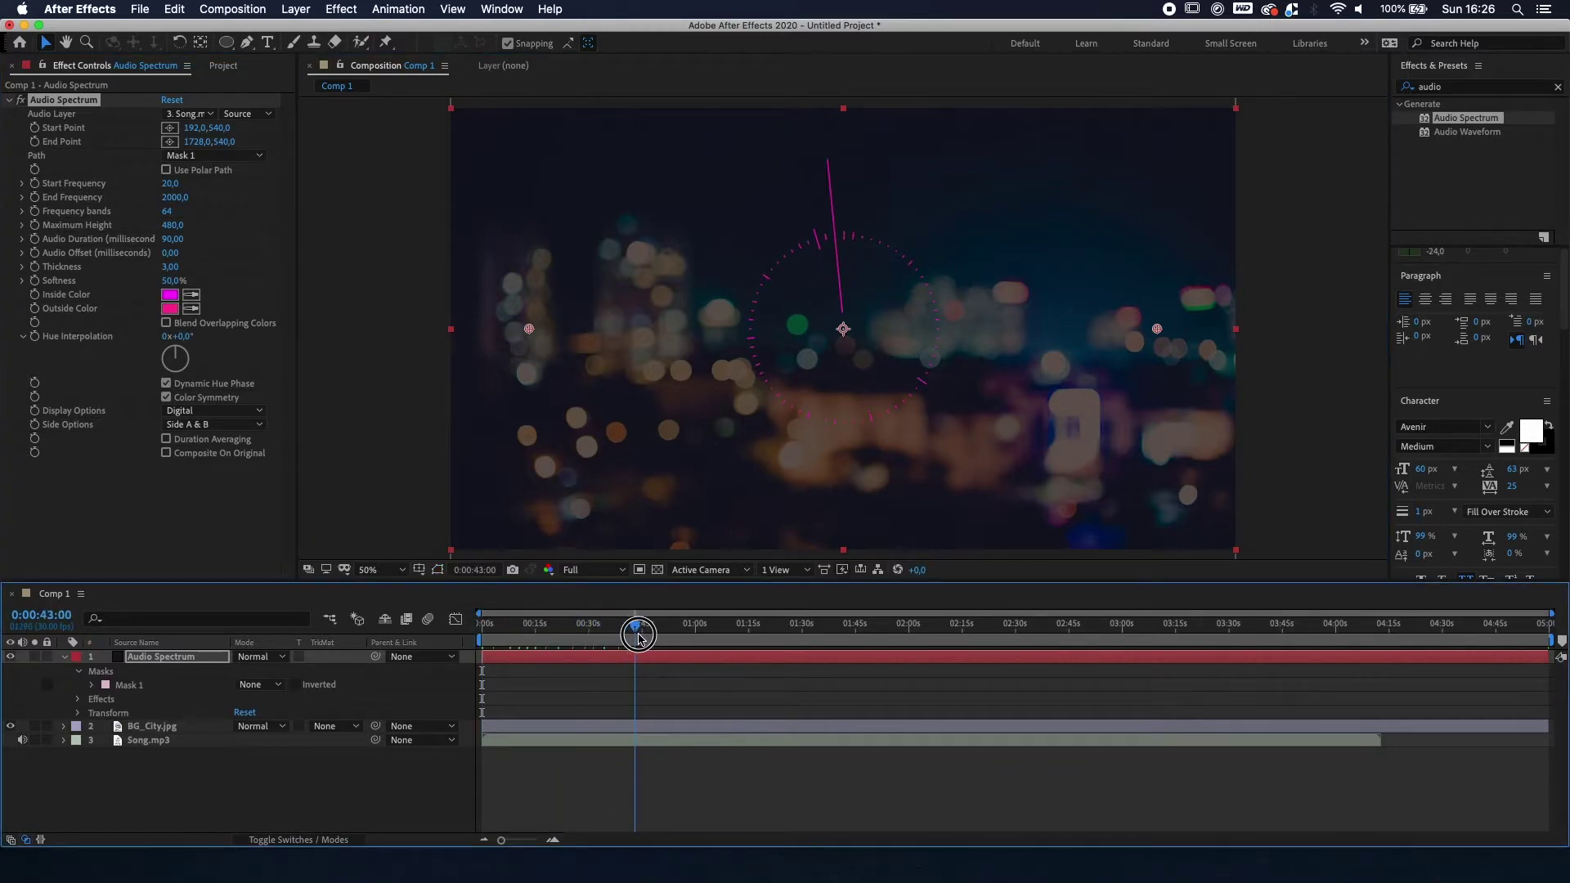
{"action": "left_click_drag", "start_coordinate": [639, 636], "coordinate": [482, 628]}
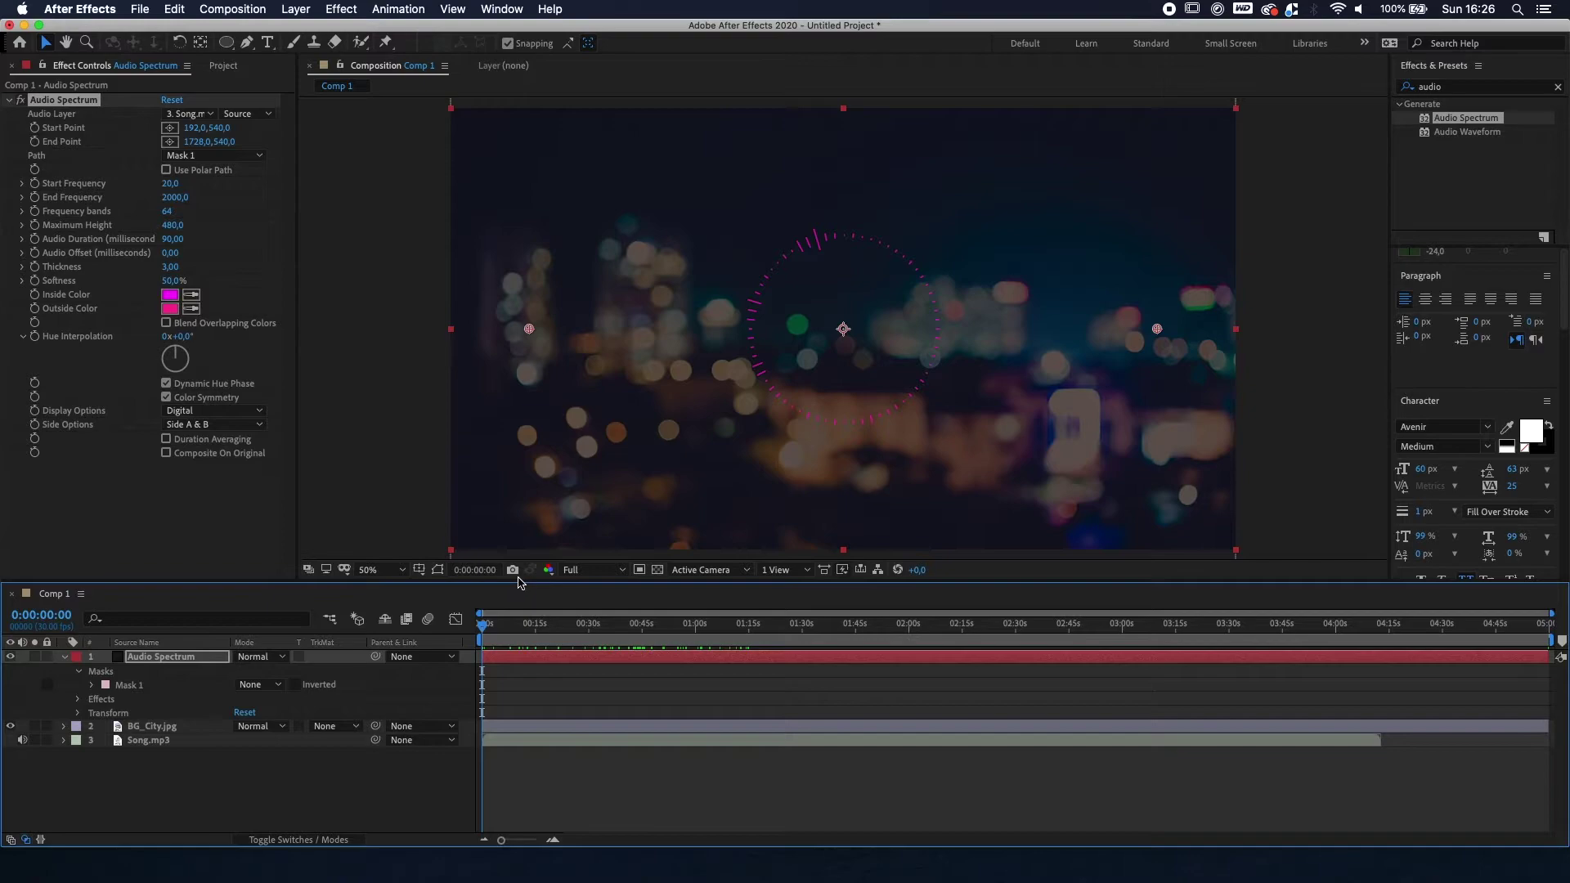
{"action": "left_click", "coordinate": [437, 570]}
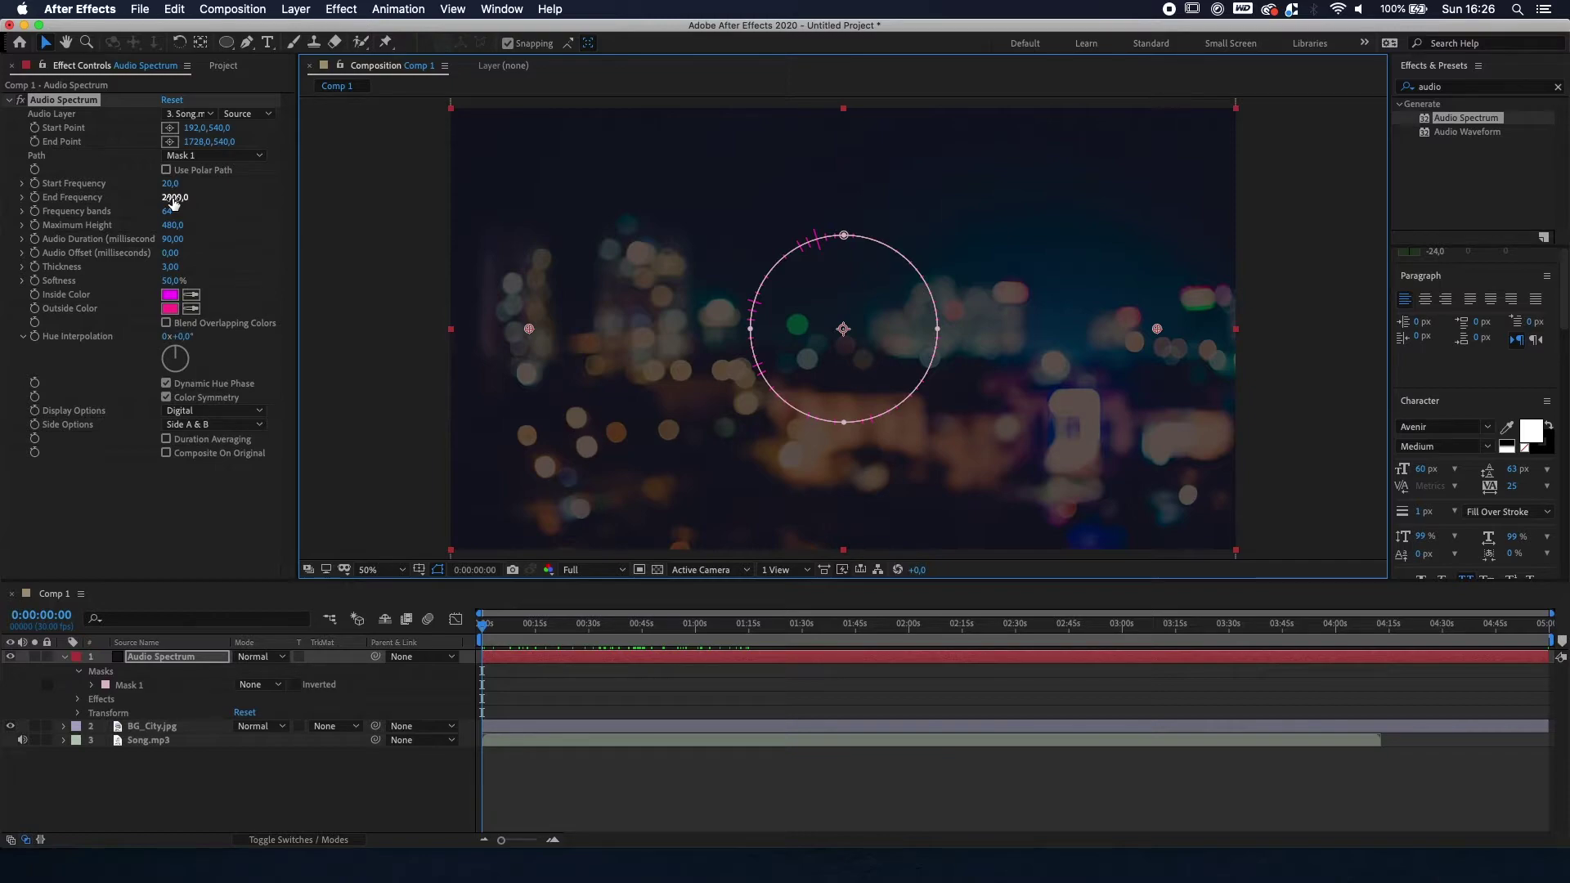
Step: Set the Audio Spectrum effect's End Frequency to 300 and its Frequency bands to 100
{"action": "left_click", "coordinate": [174, 198]}
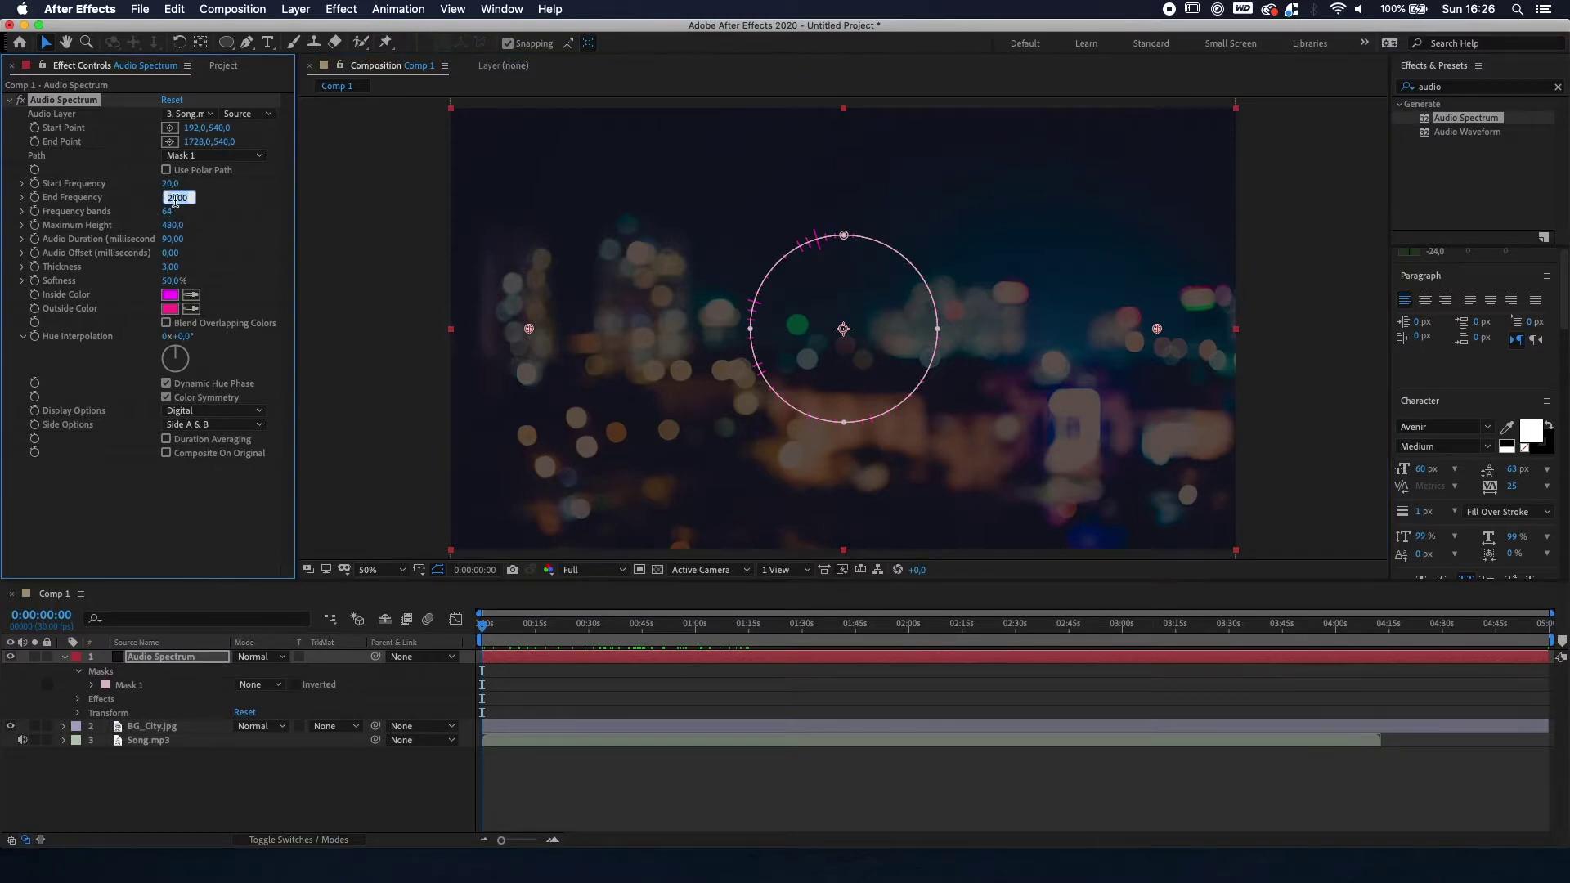
{"action": "type", "text": "300"}
{"action": "key", "text": "Return"}
{"action": "left_click", "coordinate": [173, 211]}
{"action": "type", "text": "100"}
{"action": "key", "text": "Return"}
Step: Set the Audio Spectrum effect's Maximum Height to 700
{"action": "mouse_move", "coordinate": [172, 226]}
{"action": "left_mouse_down"}
{"action": "mouse_move", "coordinate": [308, 229]}
{"action": "mouse_move", "coordinate": [184, 227]}
{"action": "left_mouse_up"}
{"action": "left_click", "coordinate": [176, 225]}
{"action": "type", "text": "700"}
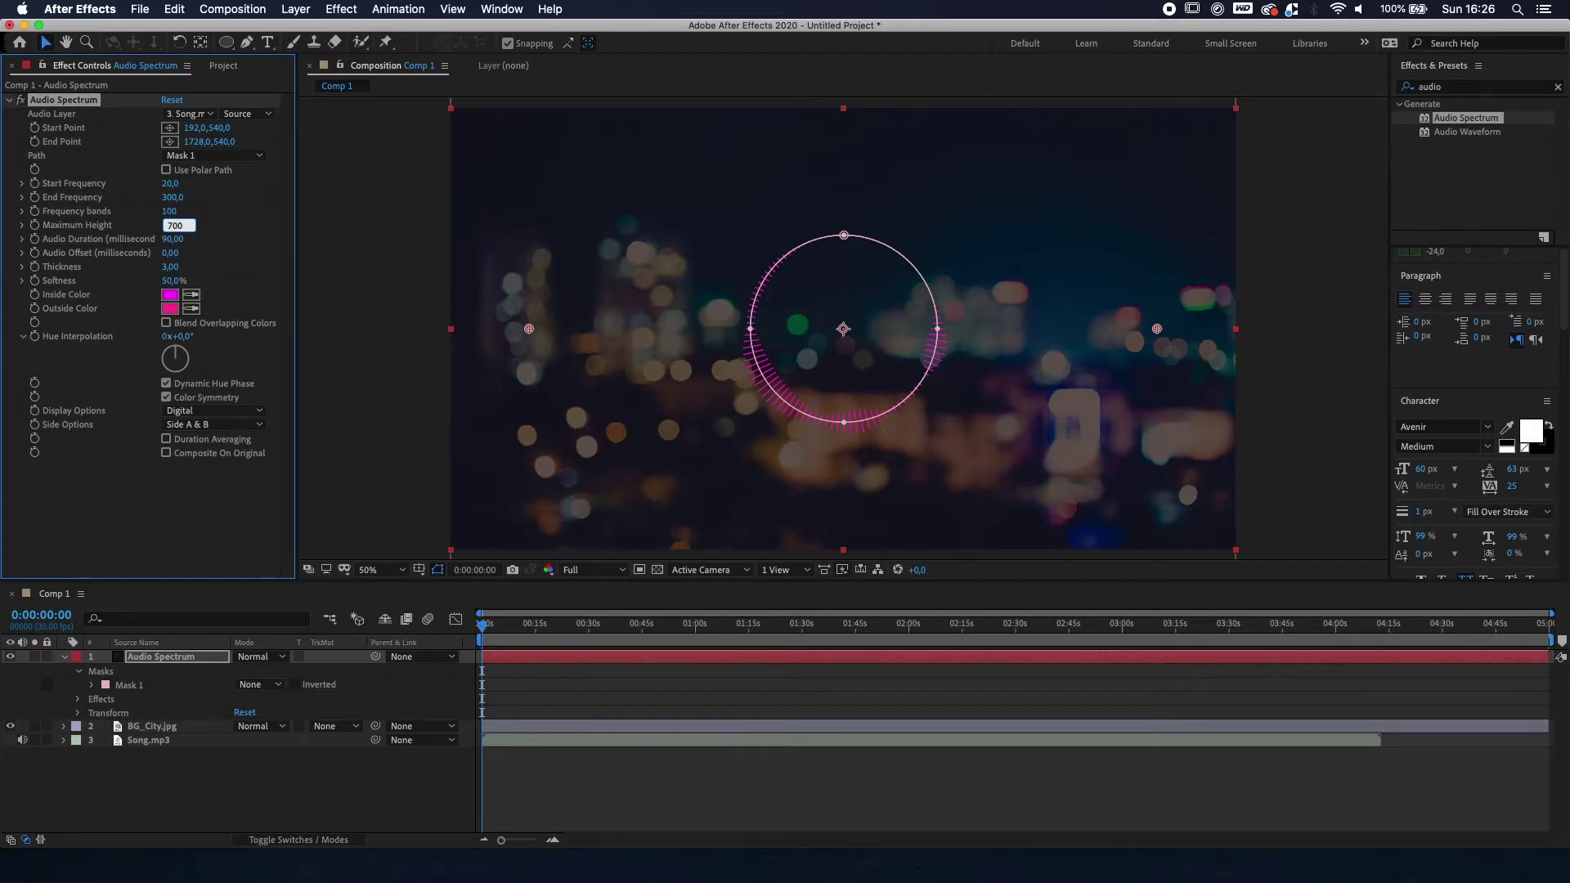
{"action": "key", "text": "Return"}
Step: Set the spectrum's Thickness to 10 and its Softness to 0%
{"action": "left_click", "coordinate": [169, 270]}
{"action": "type", "text": "10"}
{"action": "key", "text": "Return"}
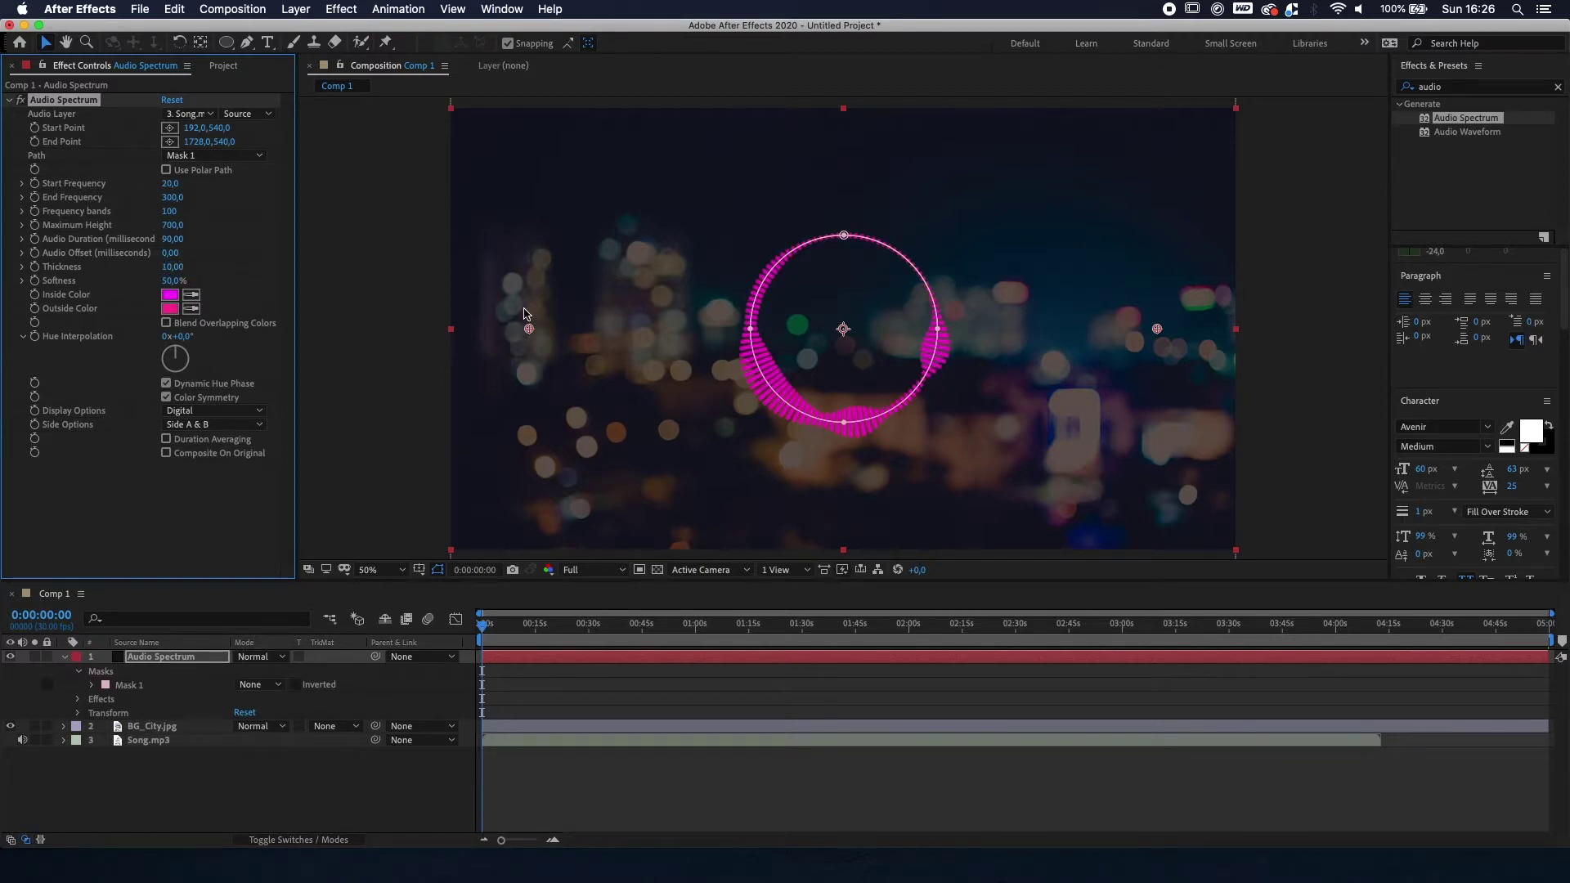
{"action": "left_click", "coordinate": [173, 280]}
{"action": "type", "text": "0"}
{"action": "key", "text": "Return"}
Step: Change both the Inside Color and the Outside Color of the spectrum to white (FFFFFF)
{"action": "left_click", "coordinate": [169, 294]}
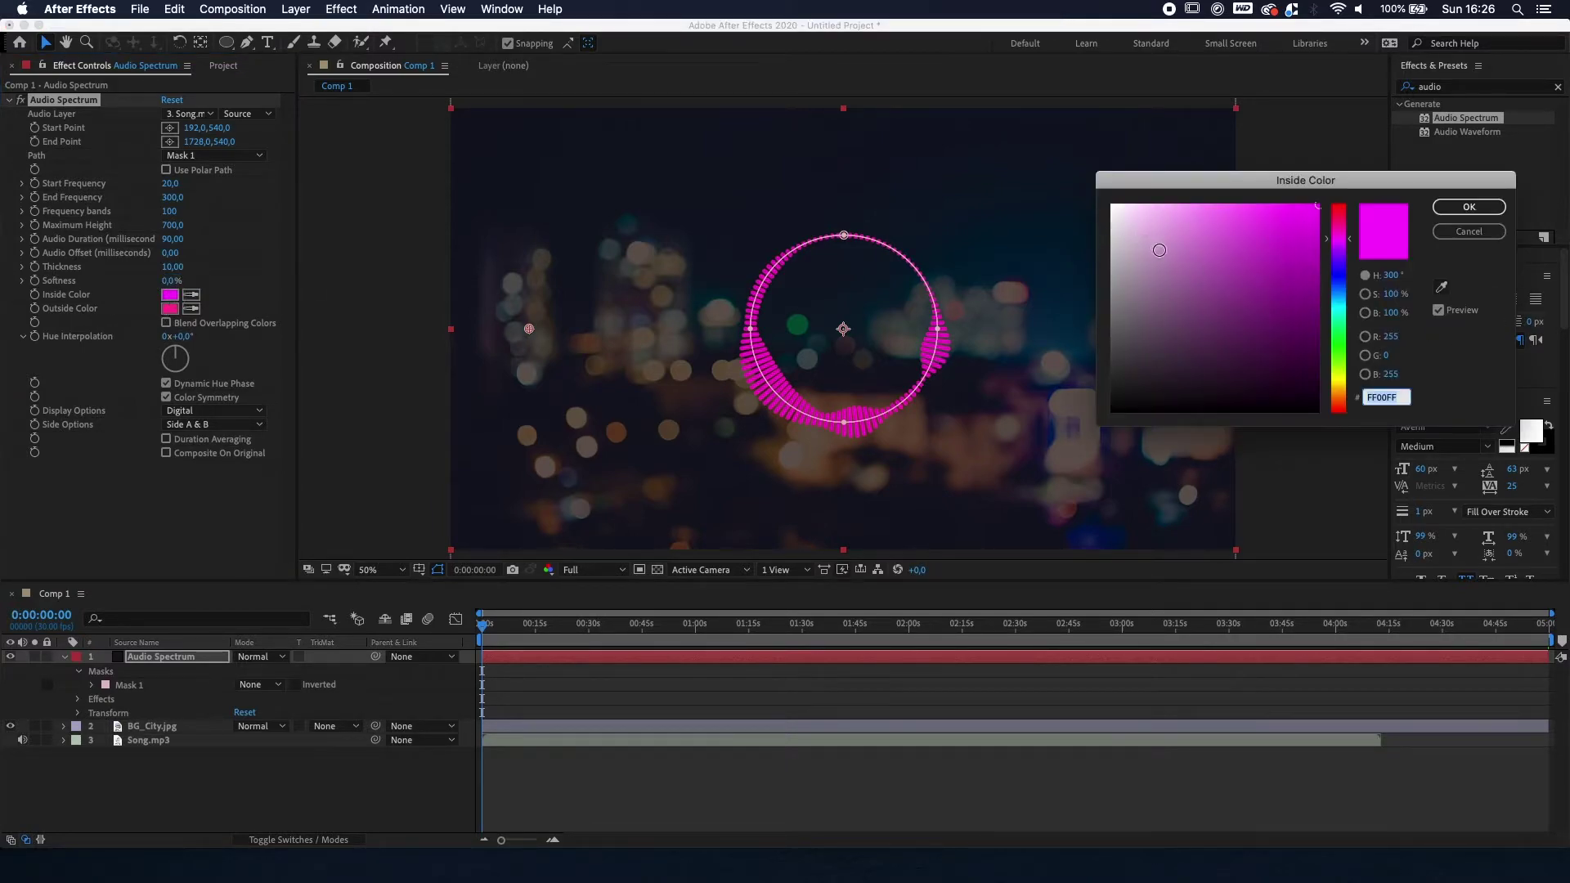
{"action": "left_click_drag", "start_coordinate": [1159, 249], "coordinate": [1041, 140]}
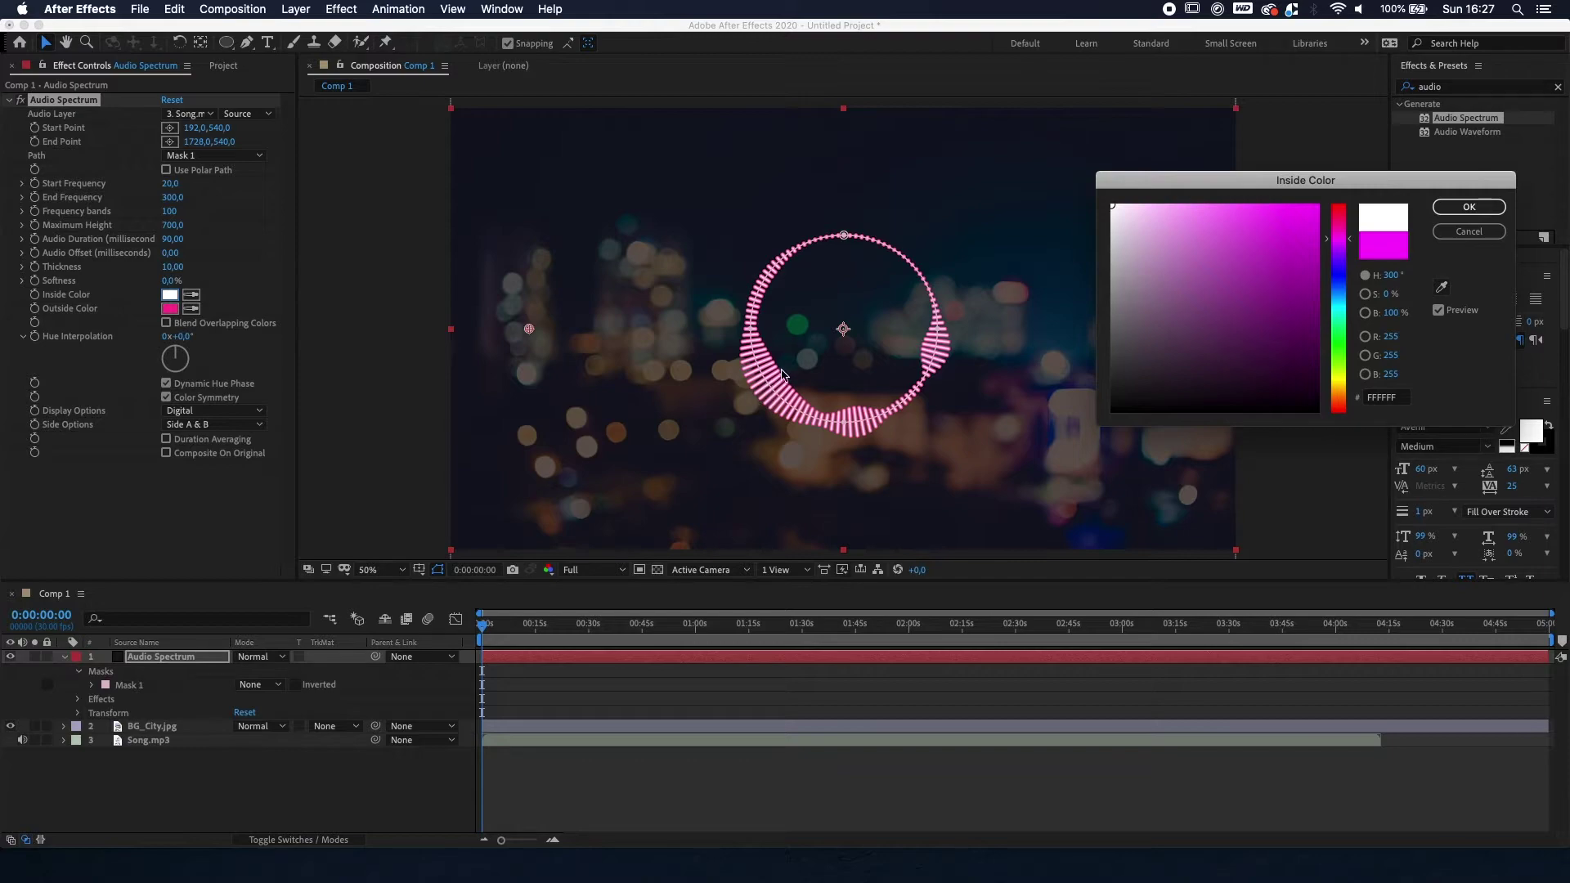
{"action": "left_click", "coordinate": [1478, 208]}
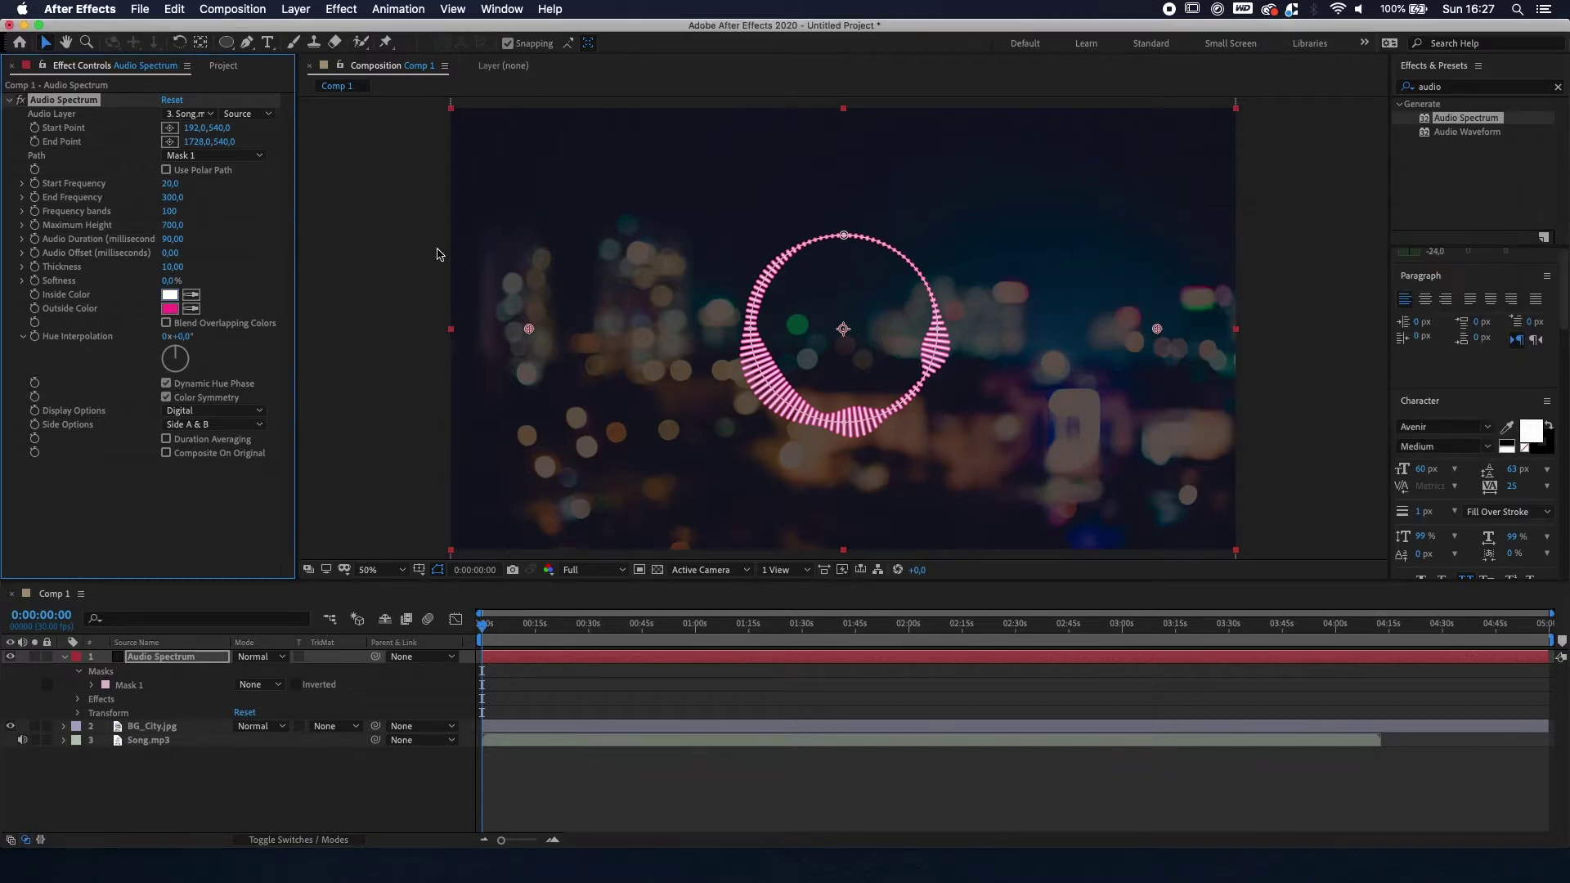
{"action": "left_click", "coordinate": [169, 308]}
{"action": "left_click_drag", "start_coordinate": [1233, 231], "coordinate": [1029, 187]}
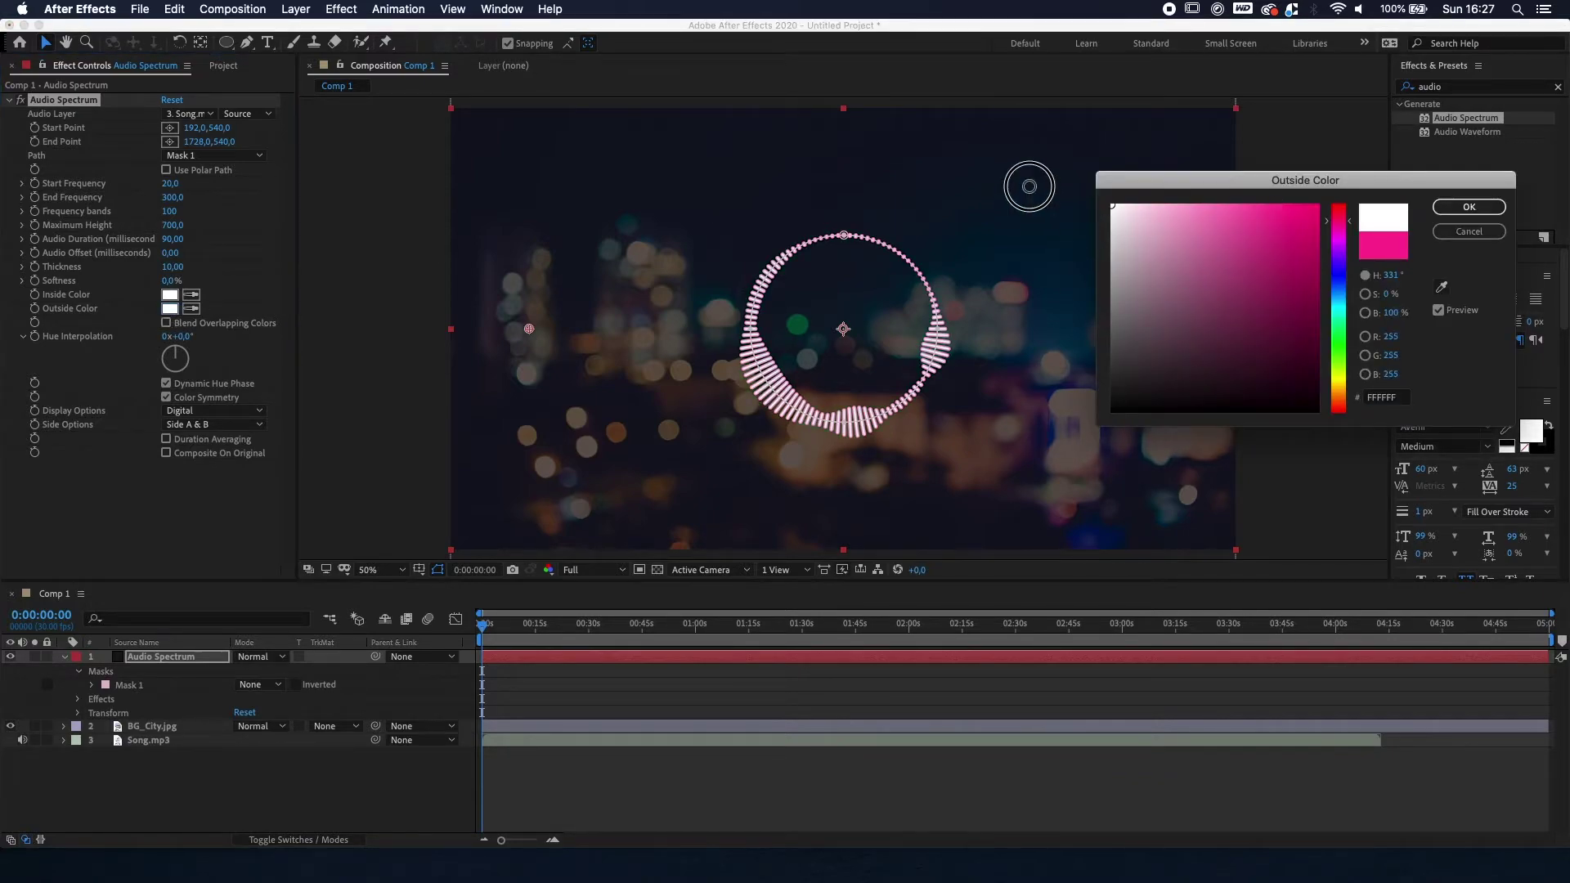
{"action": "left_click", "coordinate": [1498, 209]}
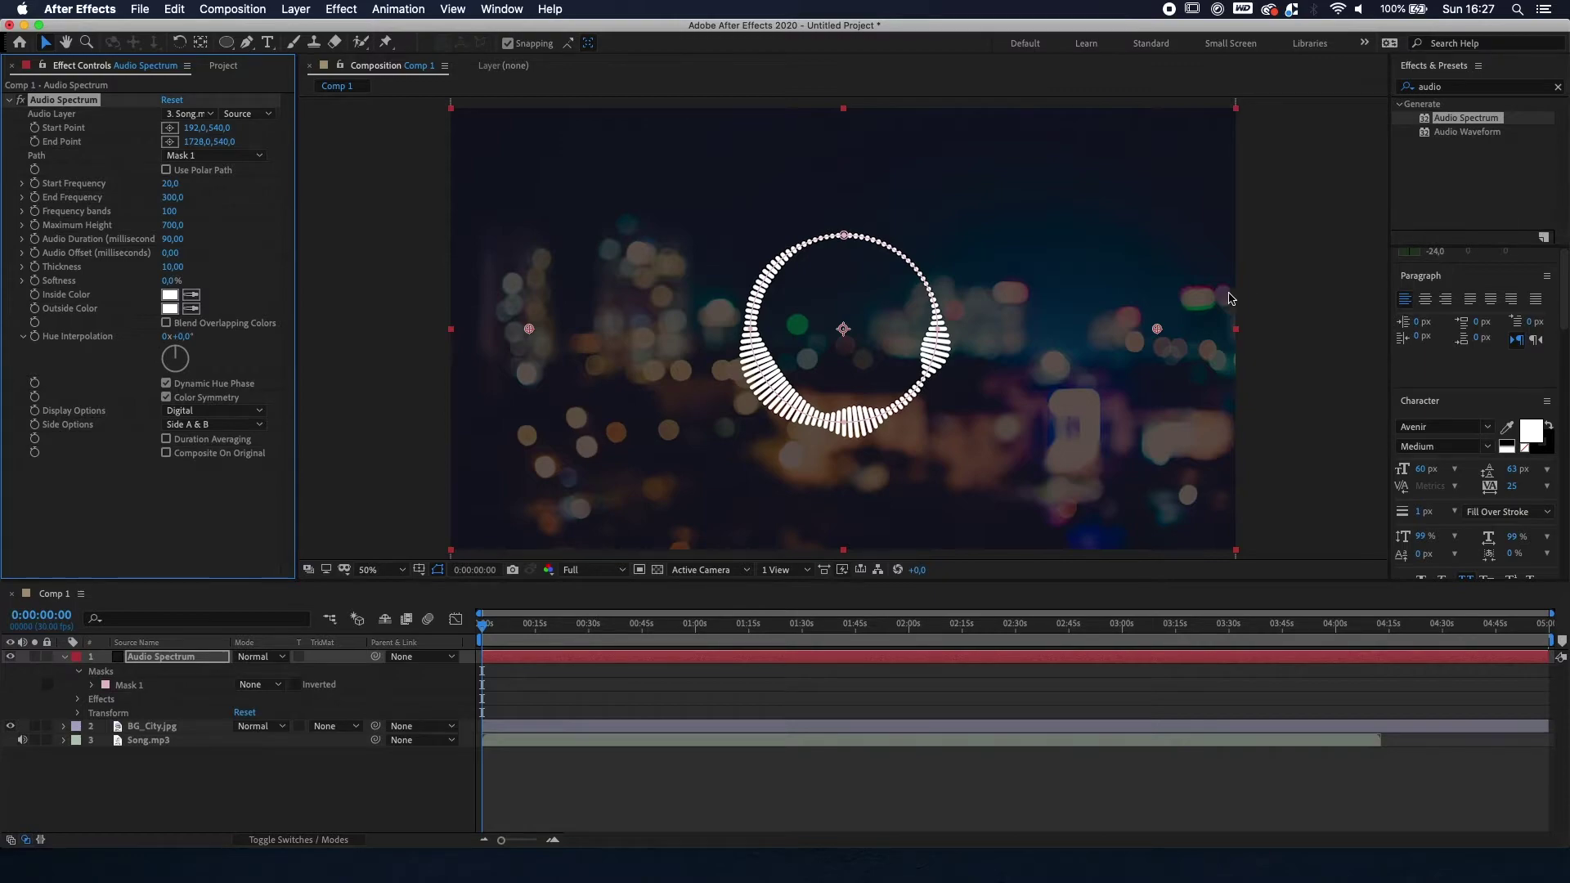
Step: Try the Analog lines display option for the spectrum and preview it along the timeline
{"action": "left_click", "coordinate": [185, 413]}
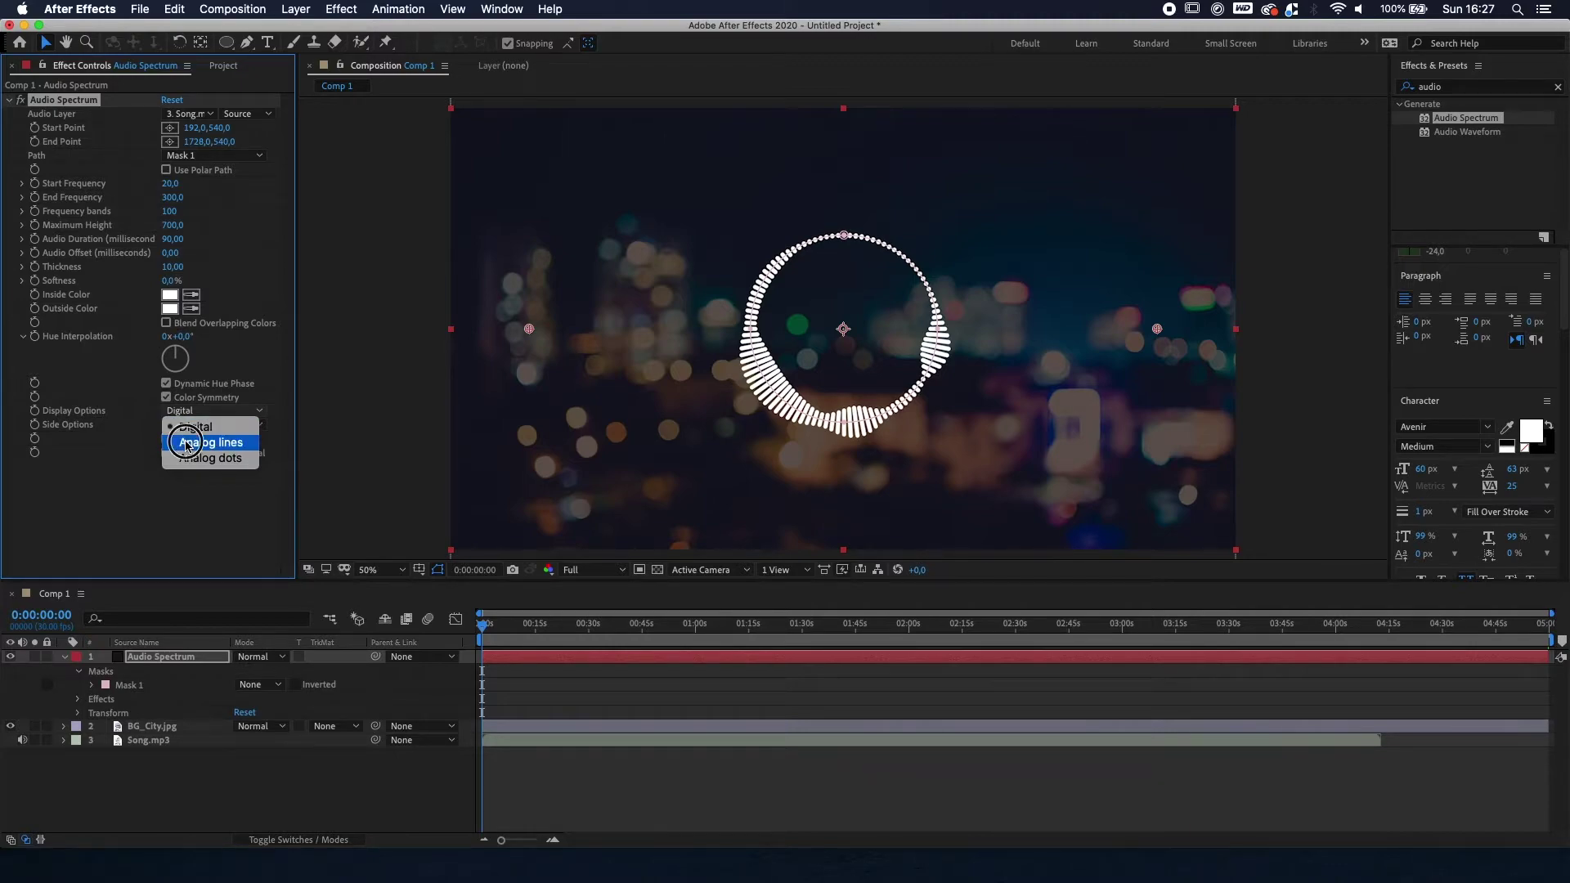
{"action": "left_click", "coordinate": [188, 443]}
{"action": "left_click_drag", "start_coordinate": [487, 630], "coordinate": [562, 631]}
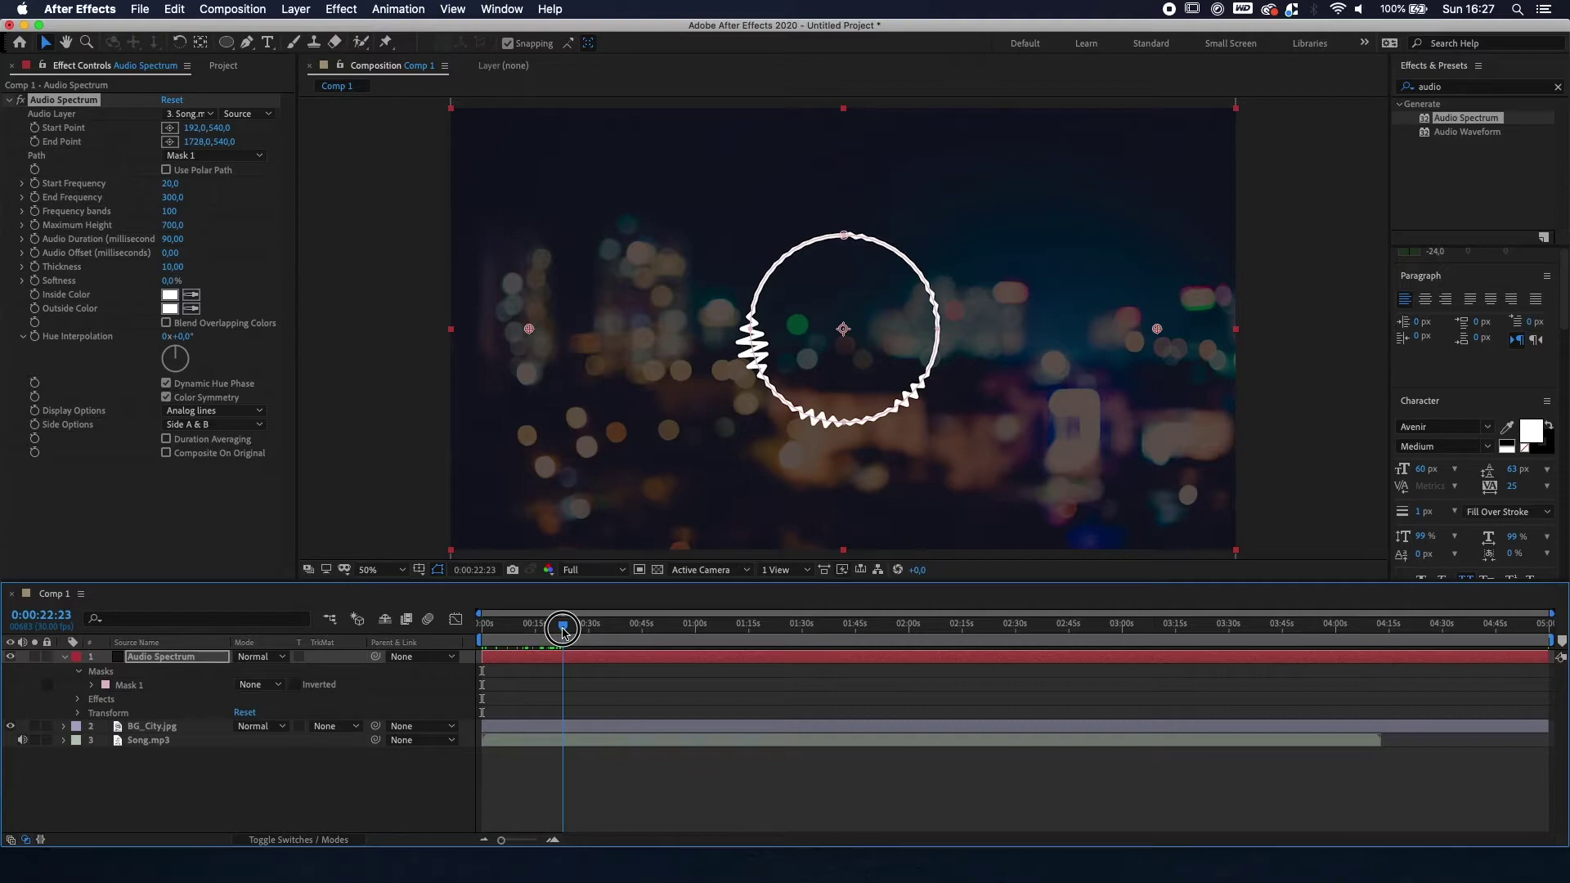
{"action": "left_click_drag", "start_coordinate": [563, 631], "coordinate": [483, 629]}
Step: Try the Analog dots display option, preview it up to 0:00:24:18, and return Display Options to Digital
{"action": "left_click", "coordinate": [199, 411]}
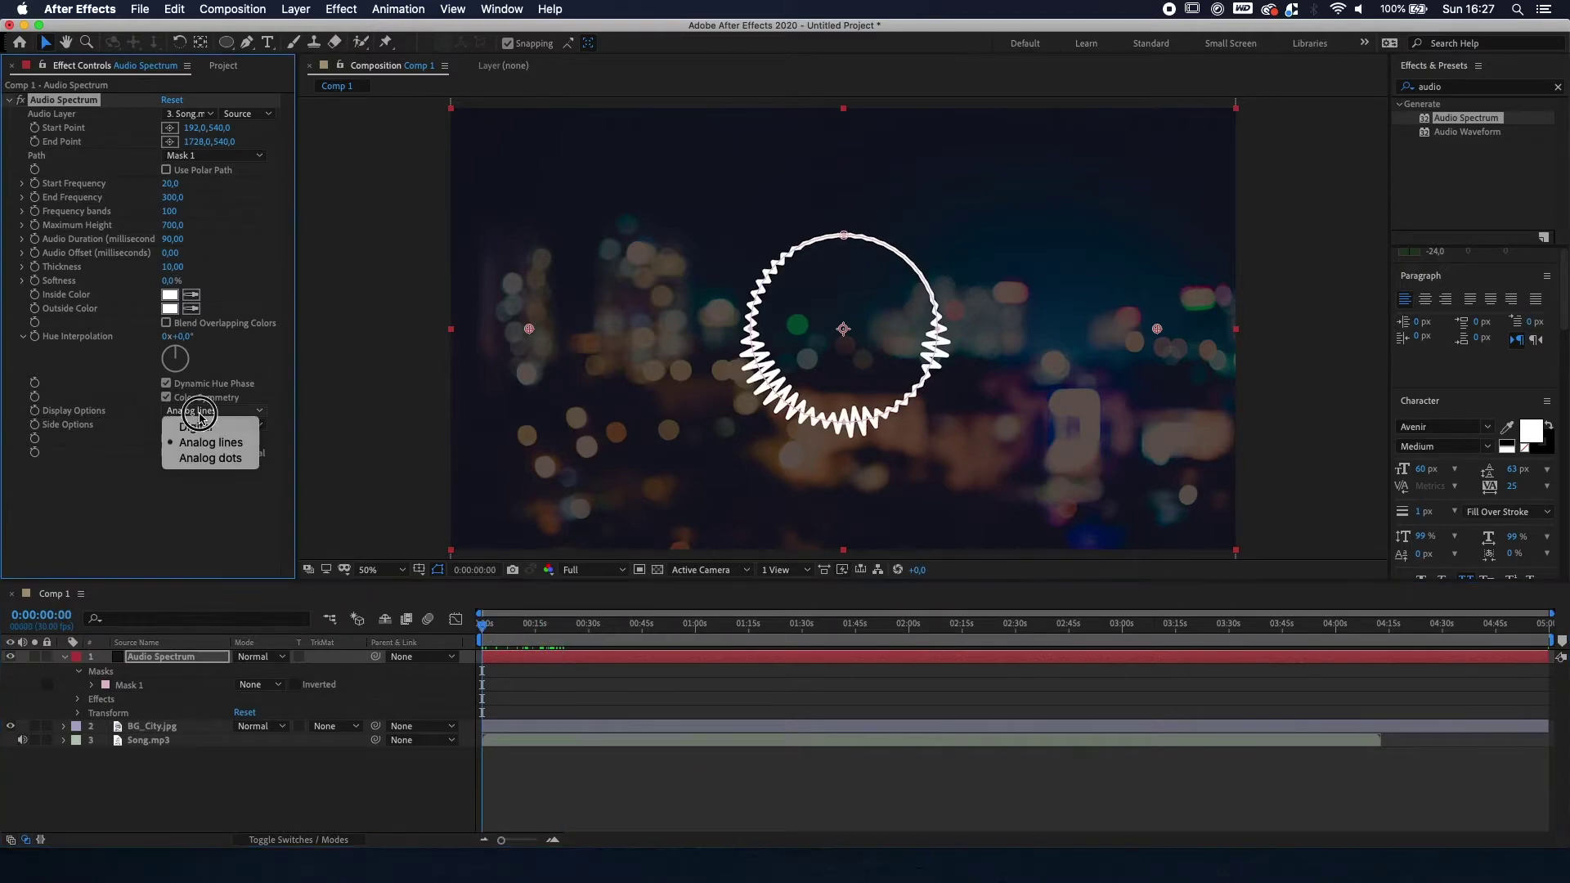
{"action": "left_click", "coordinate": [211, 458]}
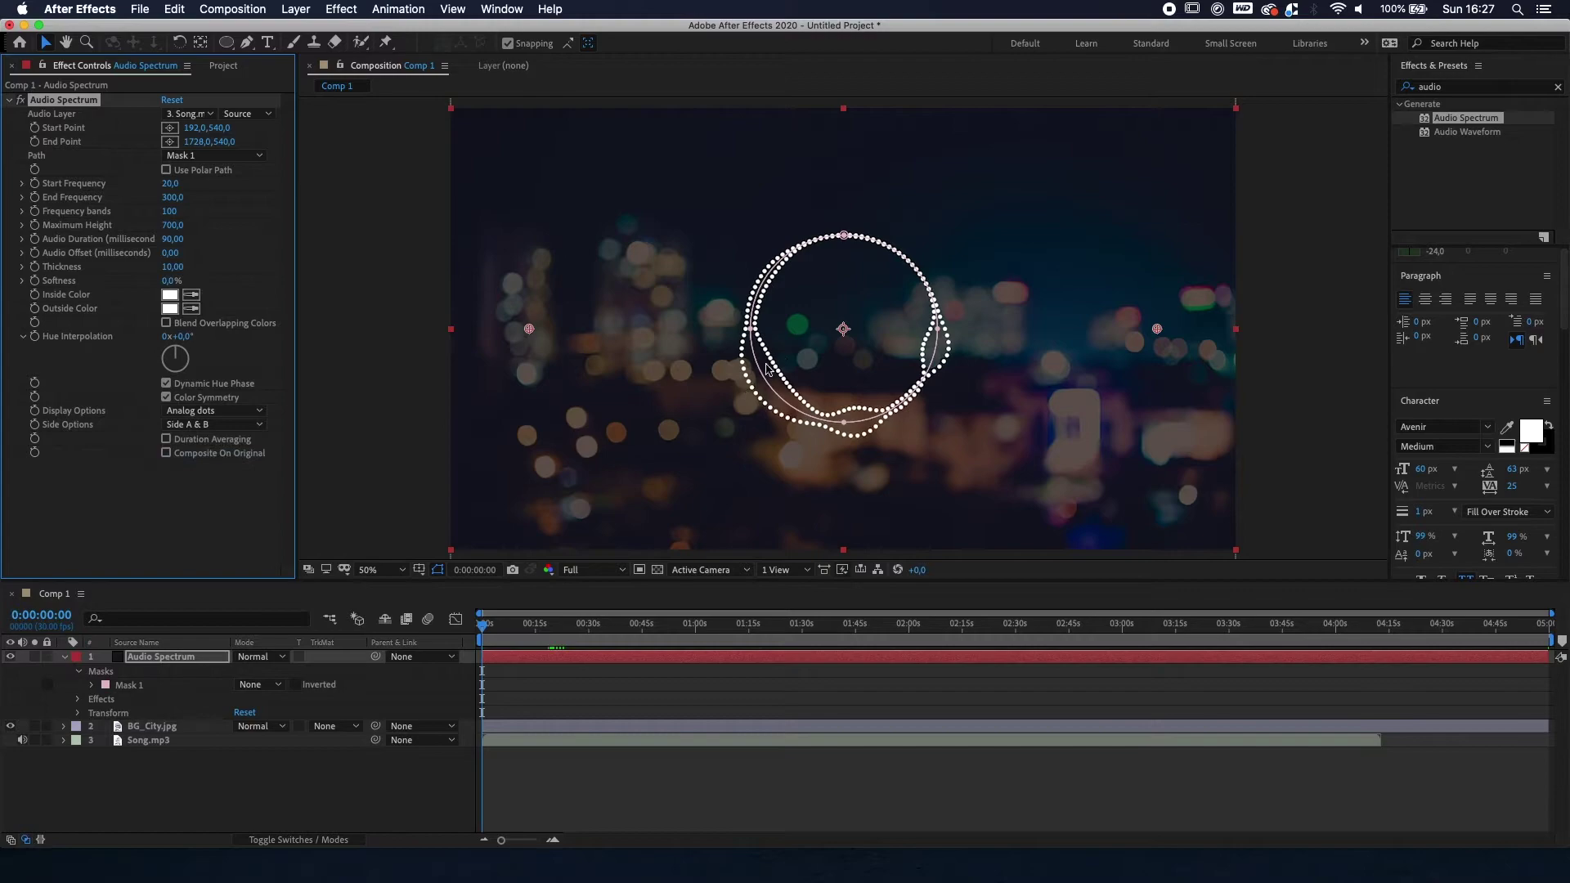
{"action": "left_click_drag", "start_coordinate": [482, 629], "coordinate": [570, 628]}
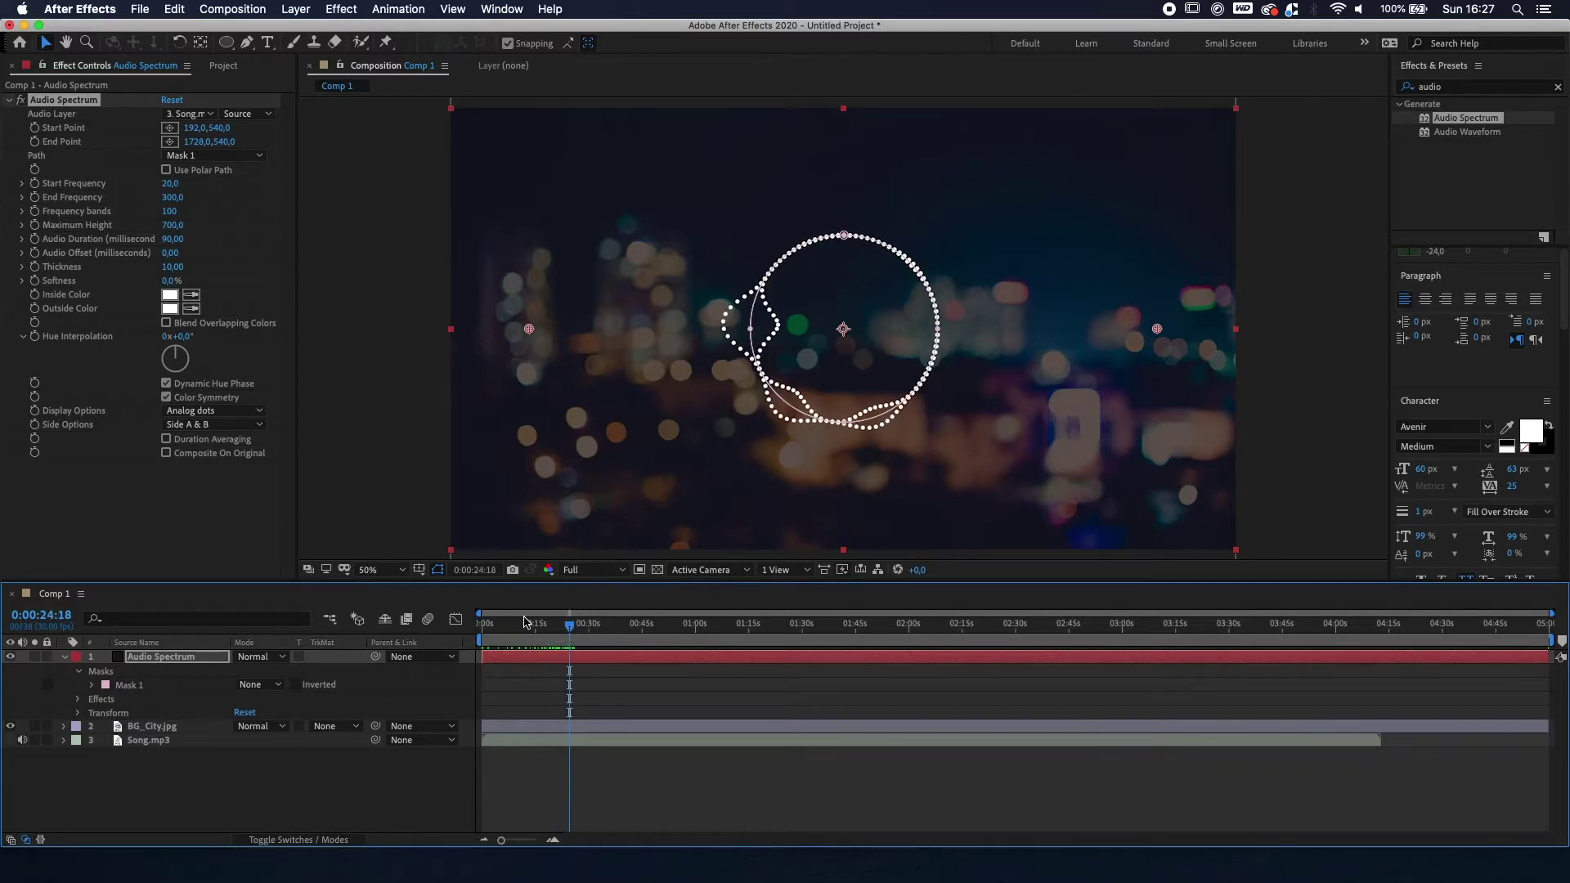
{"action": "left_click", "coordinate": [198, 416]}
{"action": "left_click", "coordinate": [196, 417]}
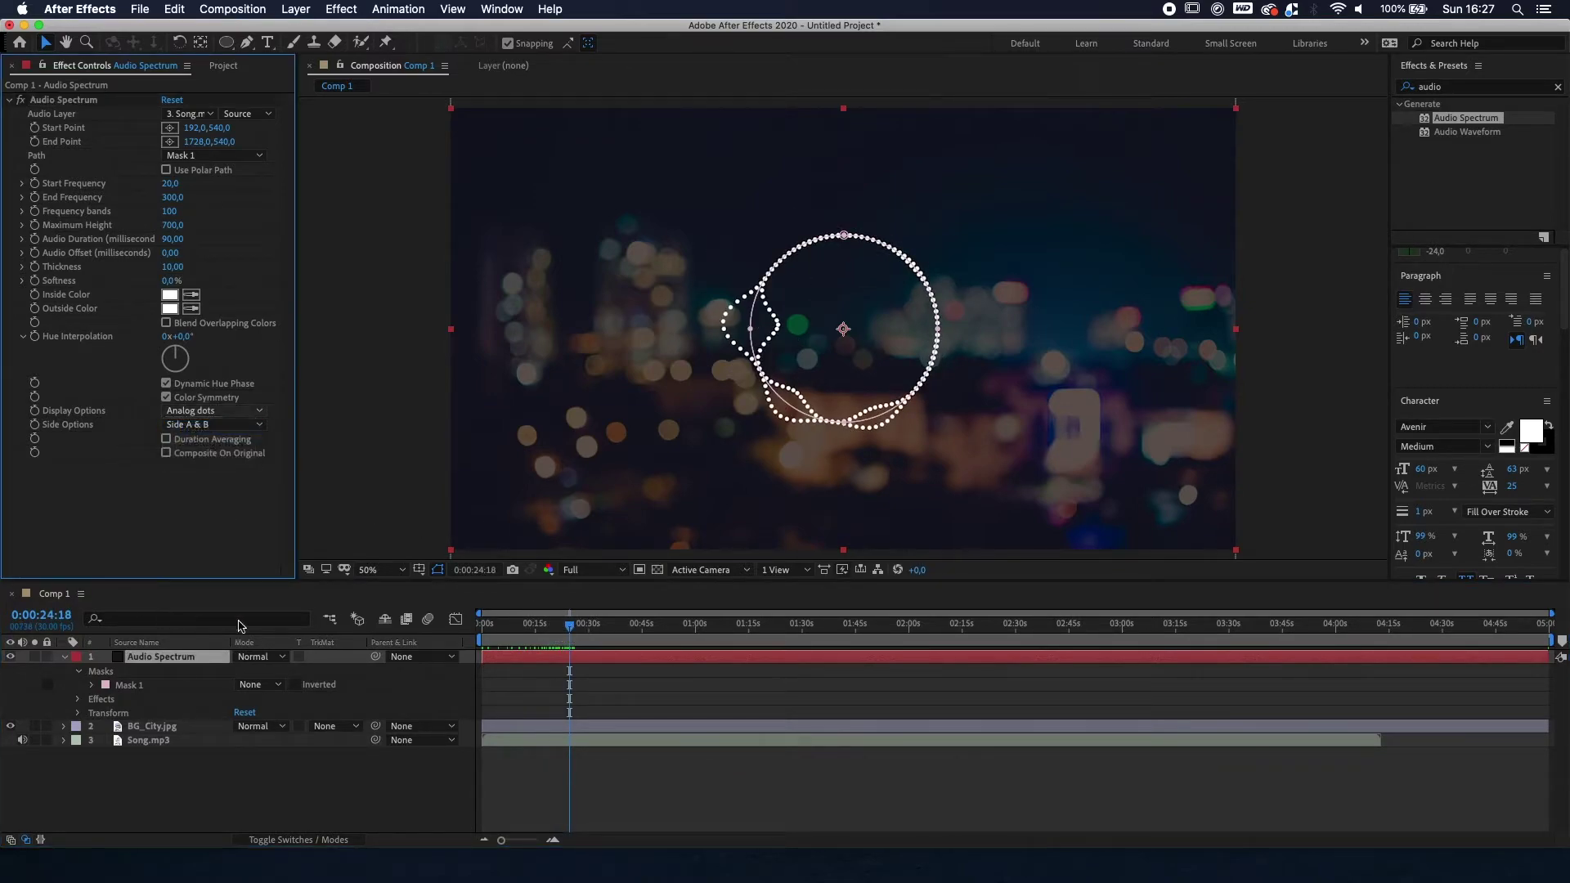
Step: Try Side A for the spectrum's Side Options, settle on Side B, and deselect the layer
{"action": "left_click", "coordinate": [231, 425]}
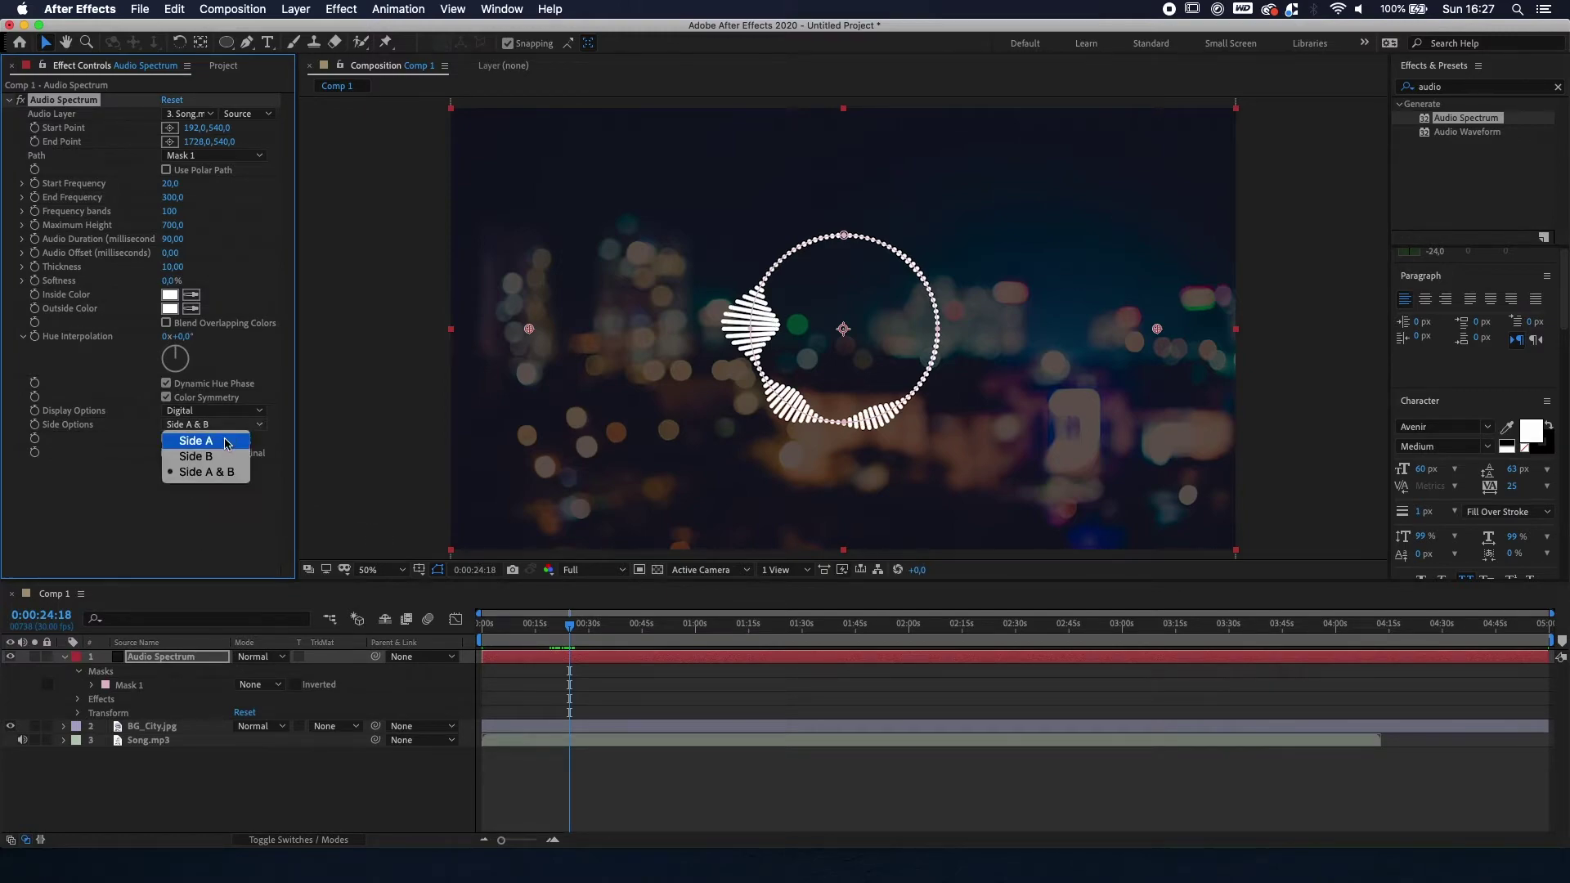
{"action": "left_click", "coordinate": [234, 445]}
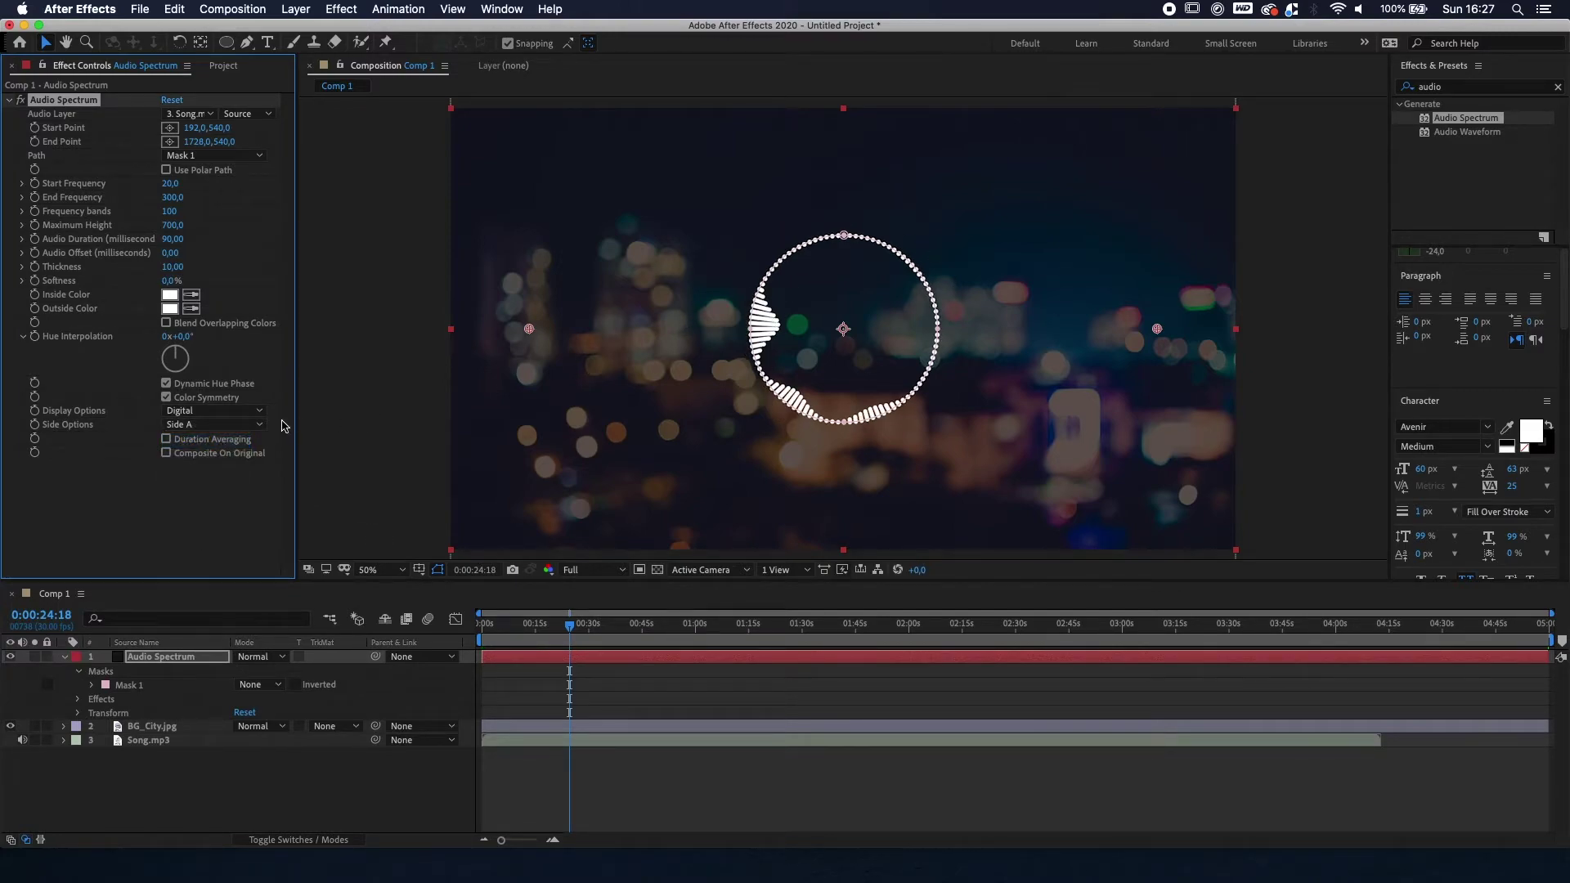
{"action": "left_click", "coordinate": [231, 425]}
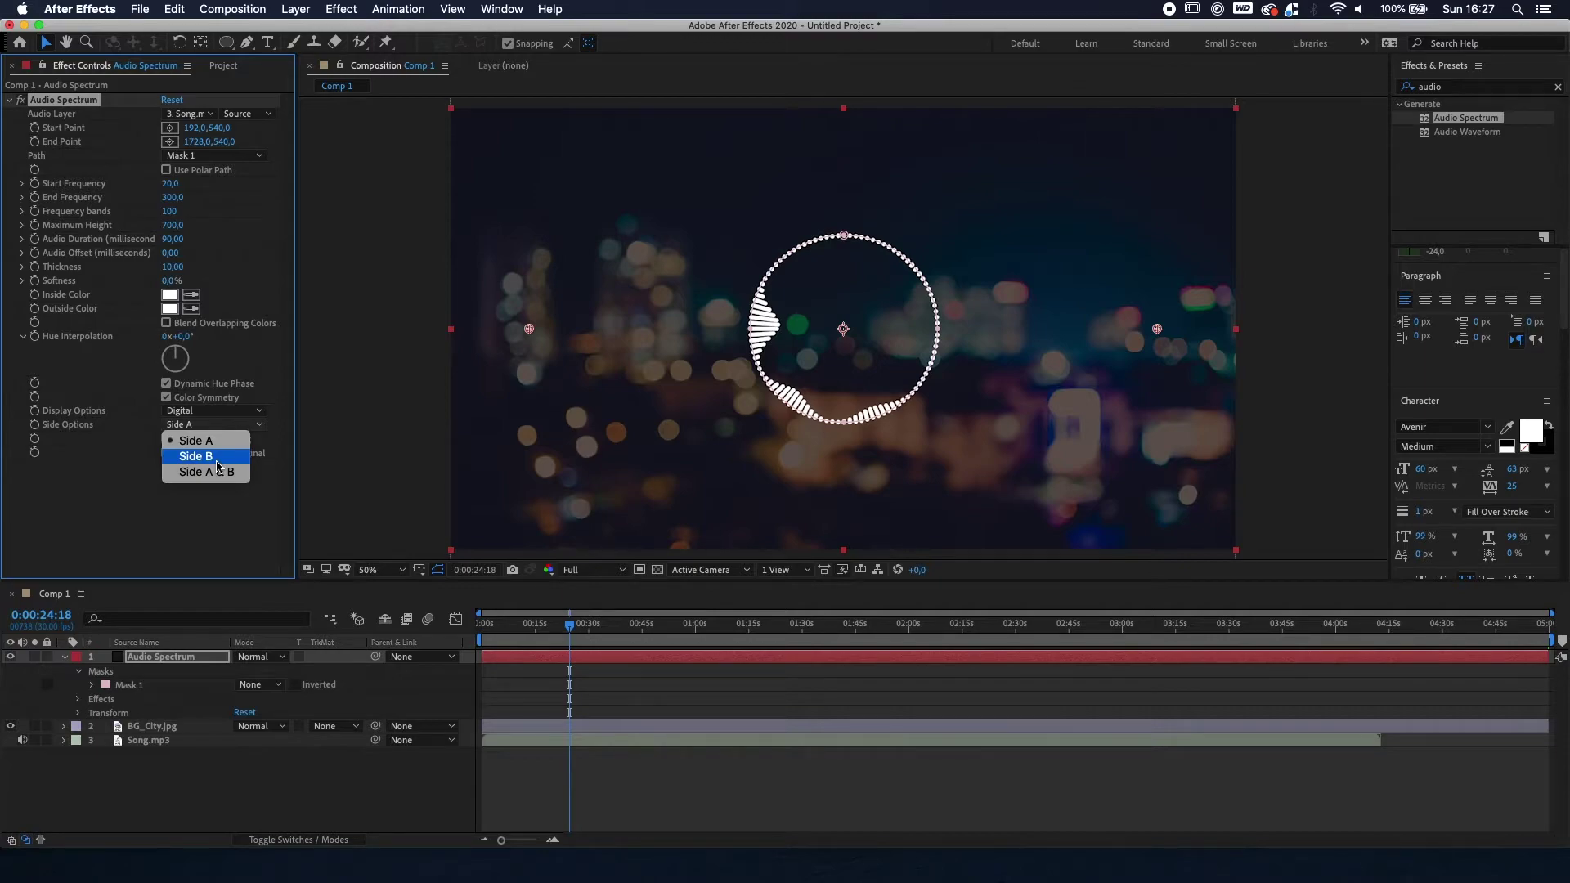
{"action": "left_click", "coordinate": [218, 459]}
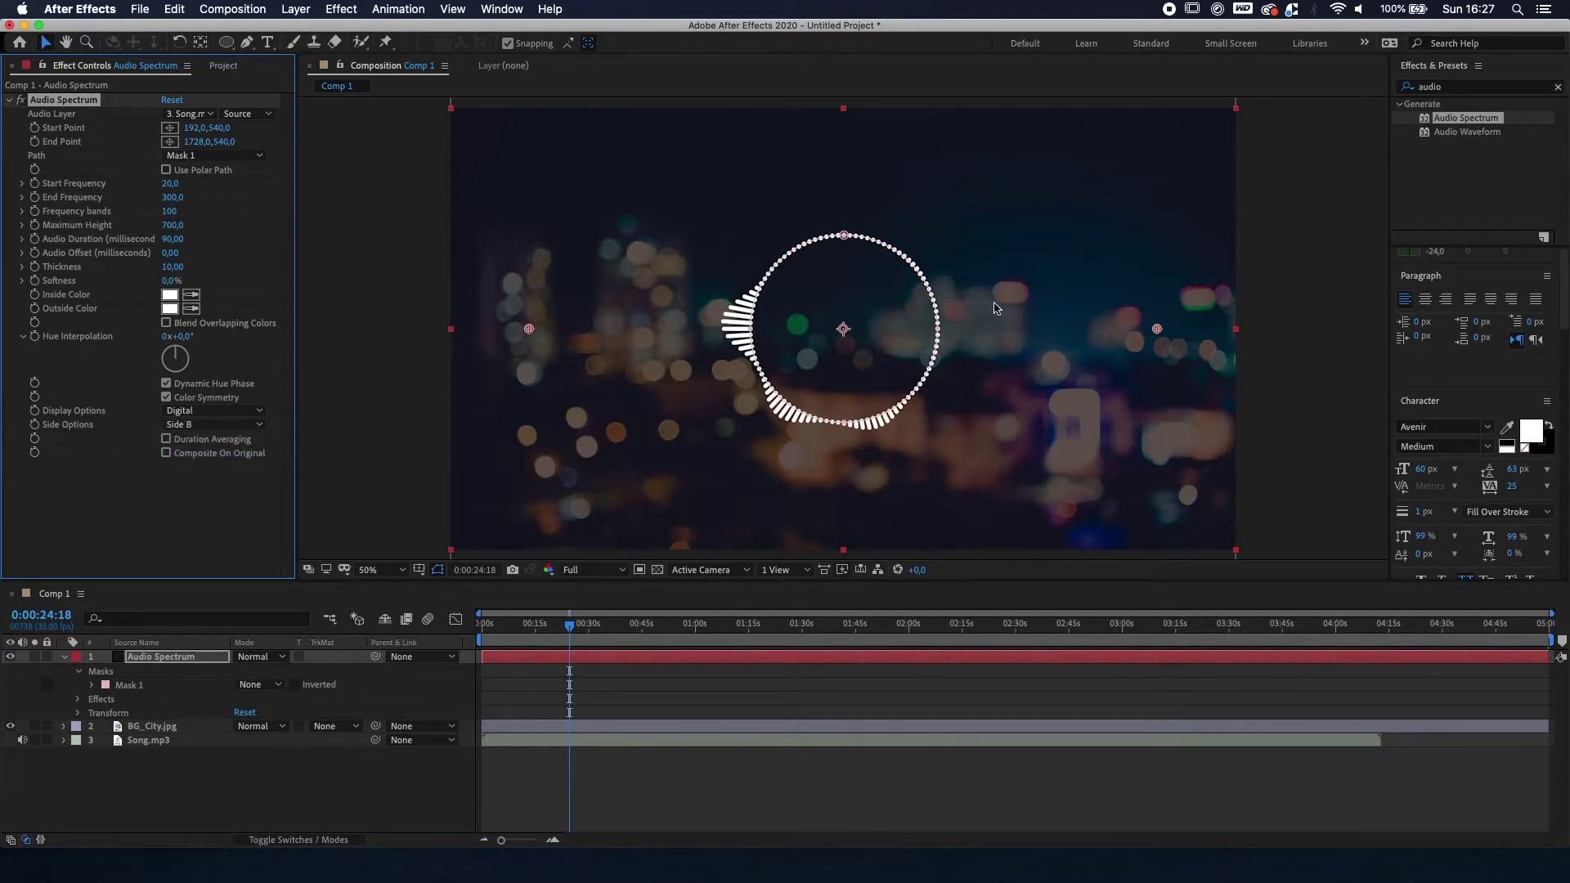
{"action": "left_click", "coordinate": [225, 424]}
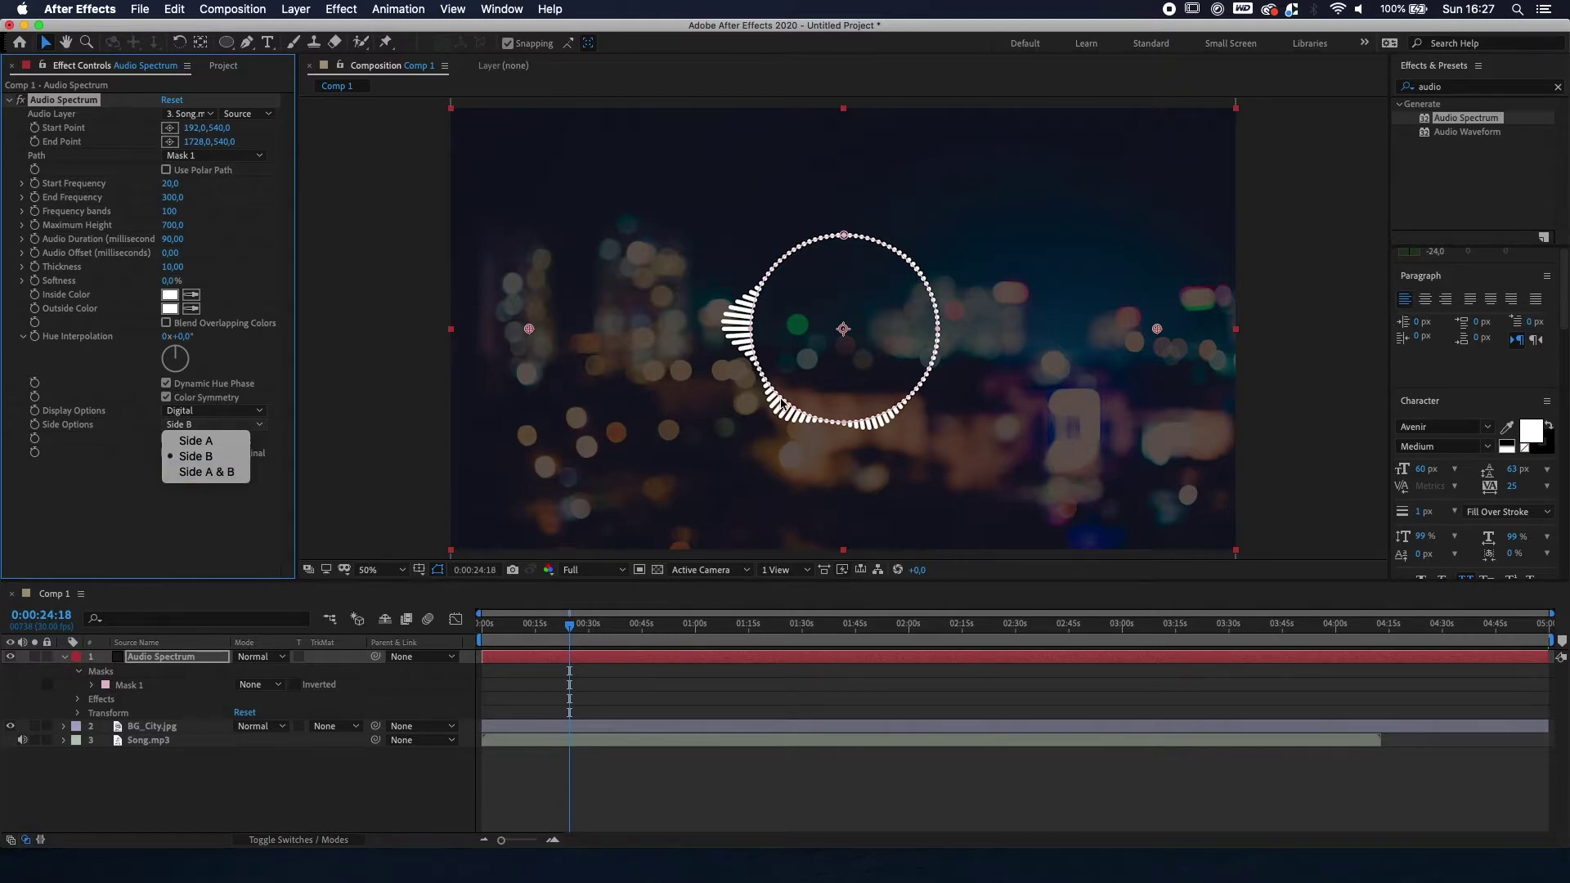
{"action": "left_click", "coordinate": [215, 545]}
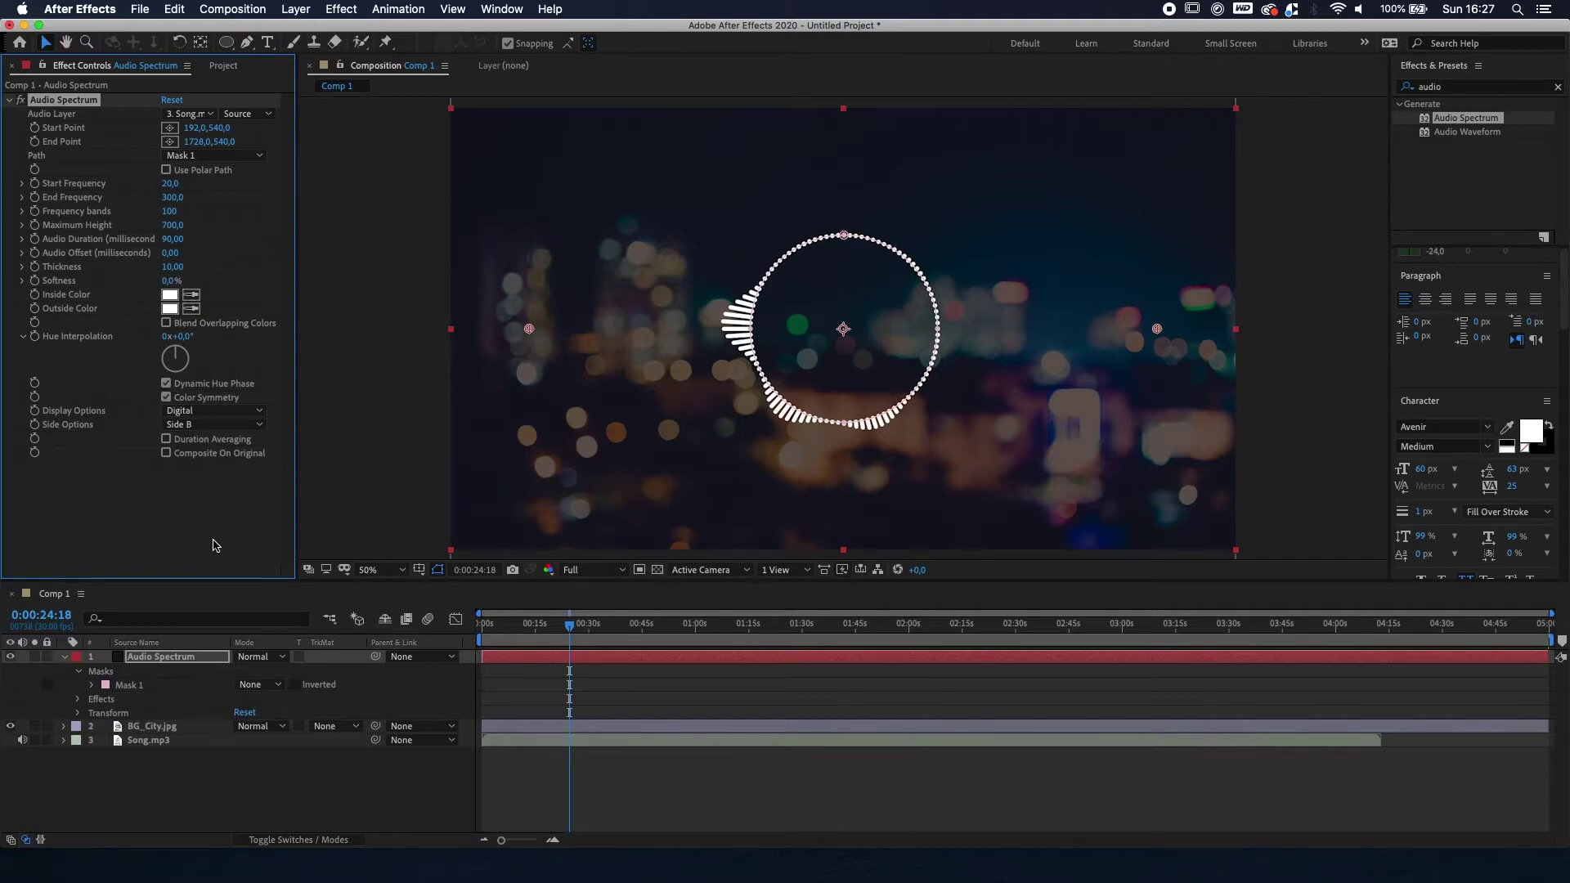
{"action": "left_click", "coordinate": [240, 793]}
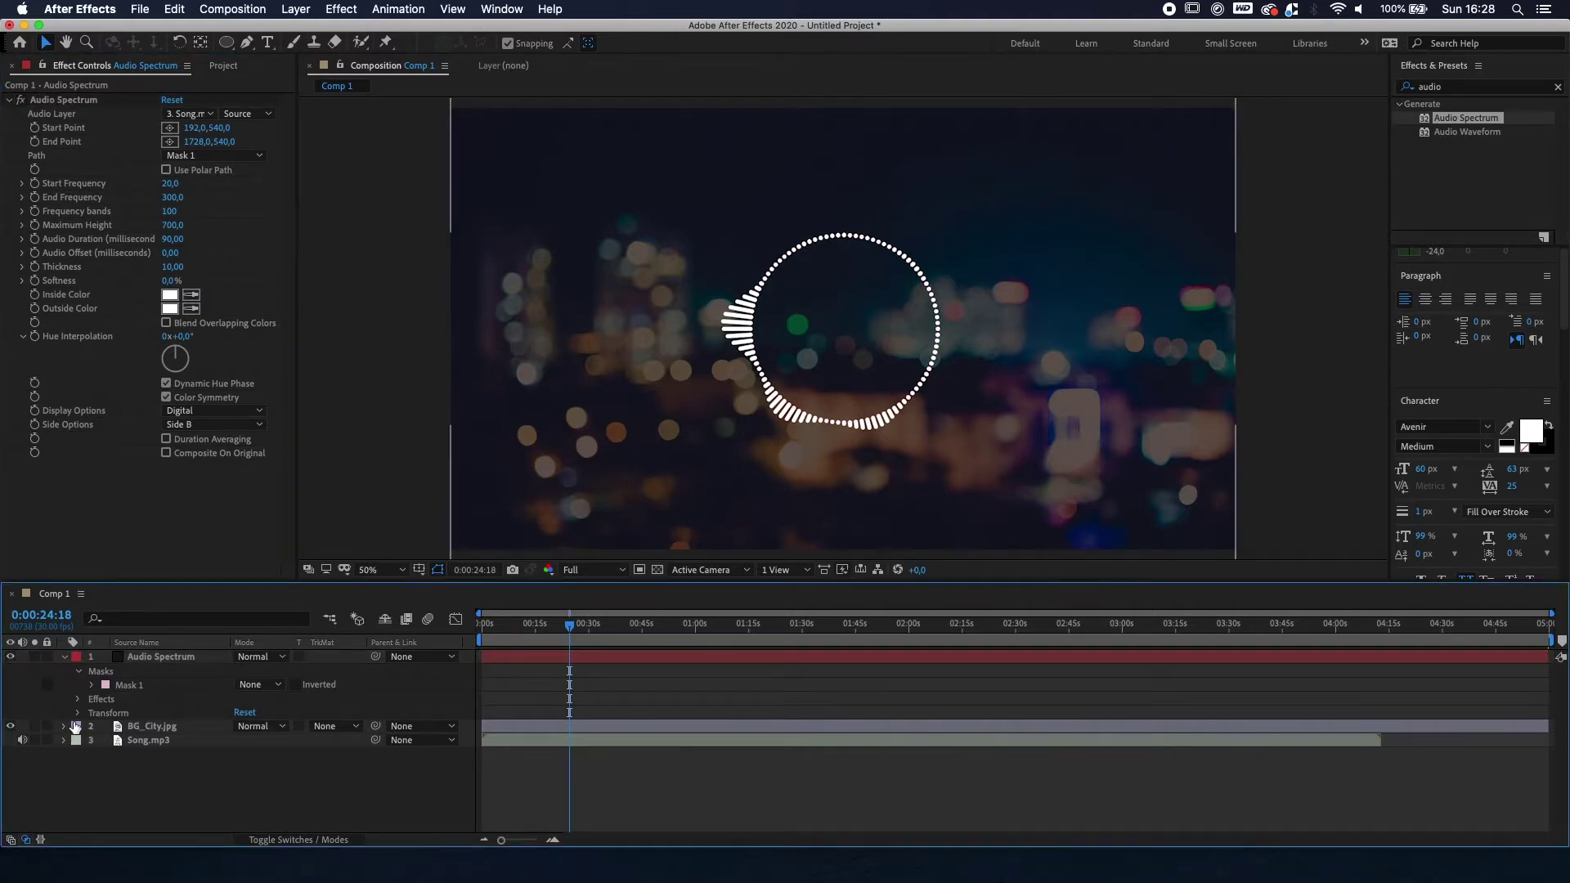
{"action": "left_click", "coordinate": [667, 376]}
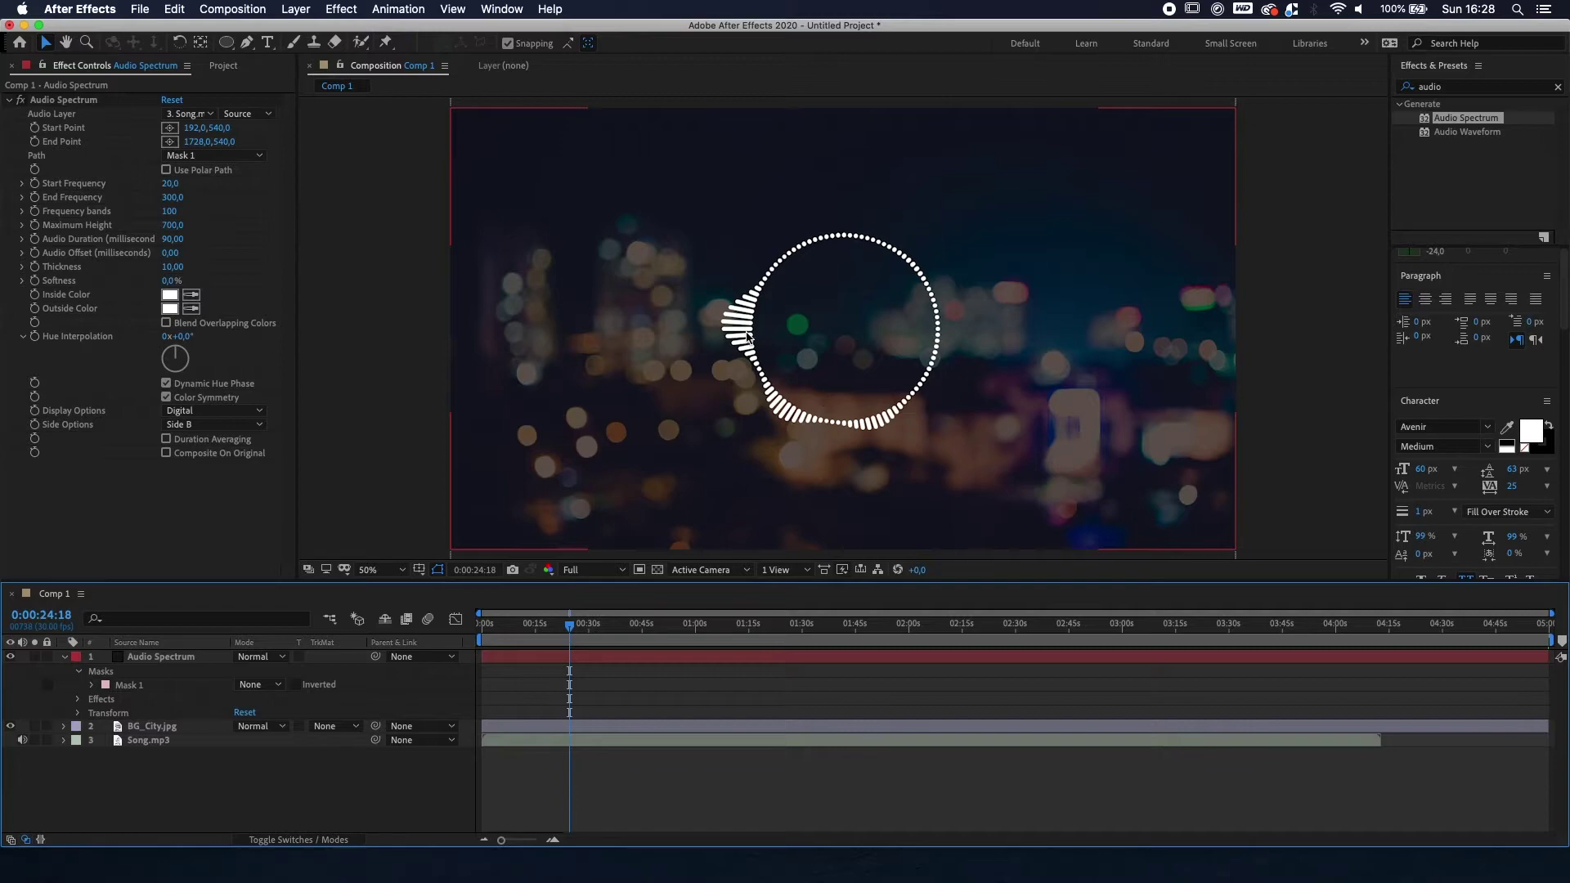
{"action": "left_click", "coordinate": [127, 685]}
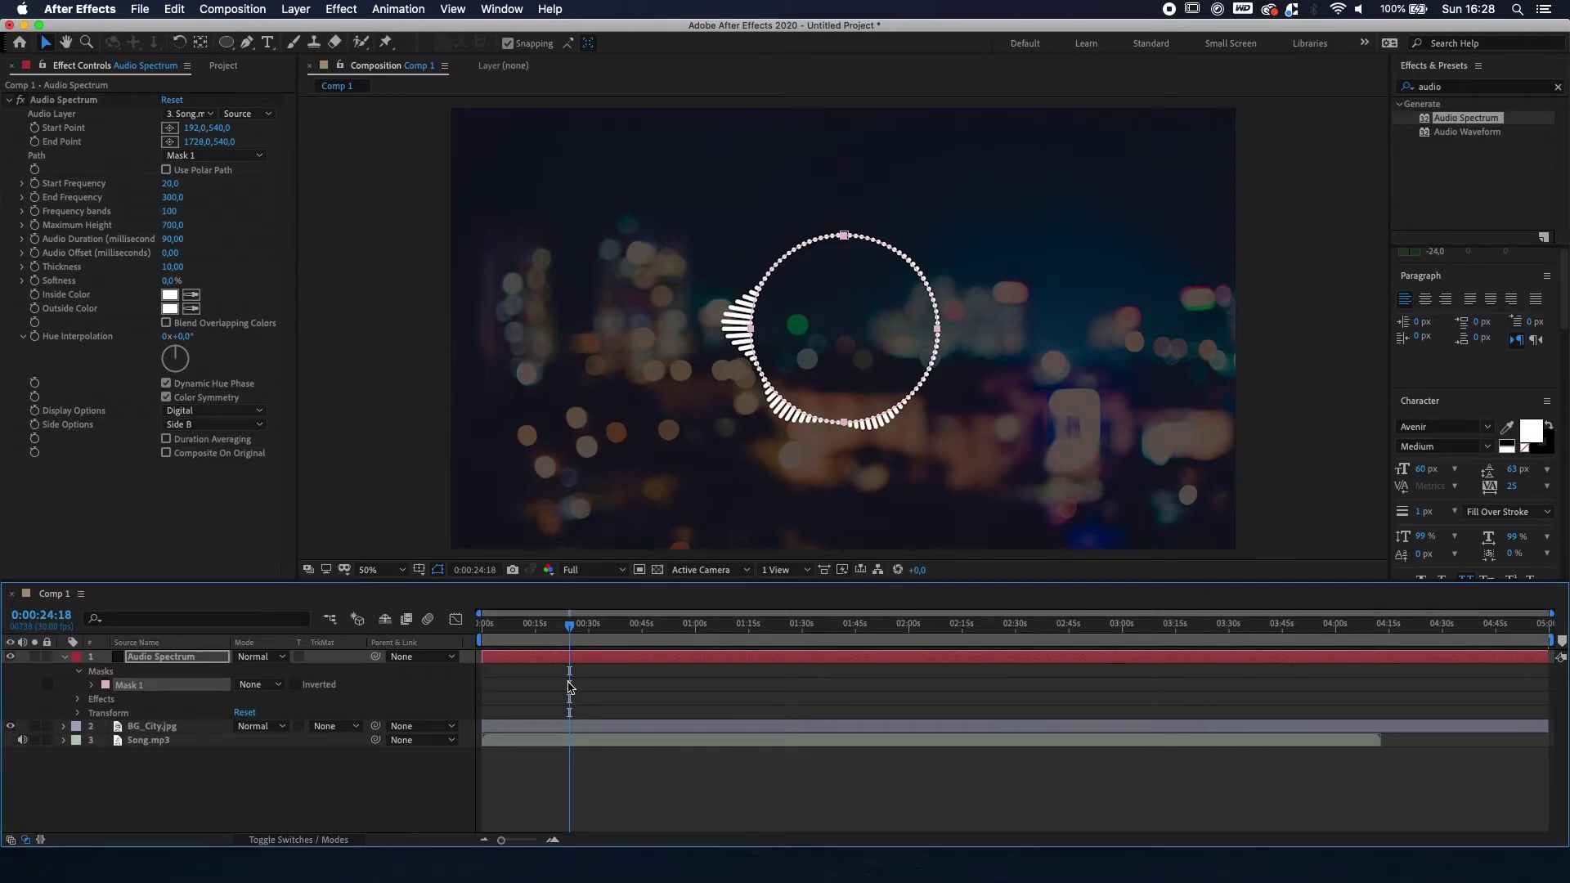
{"action": "key", "text": "super+d"}
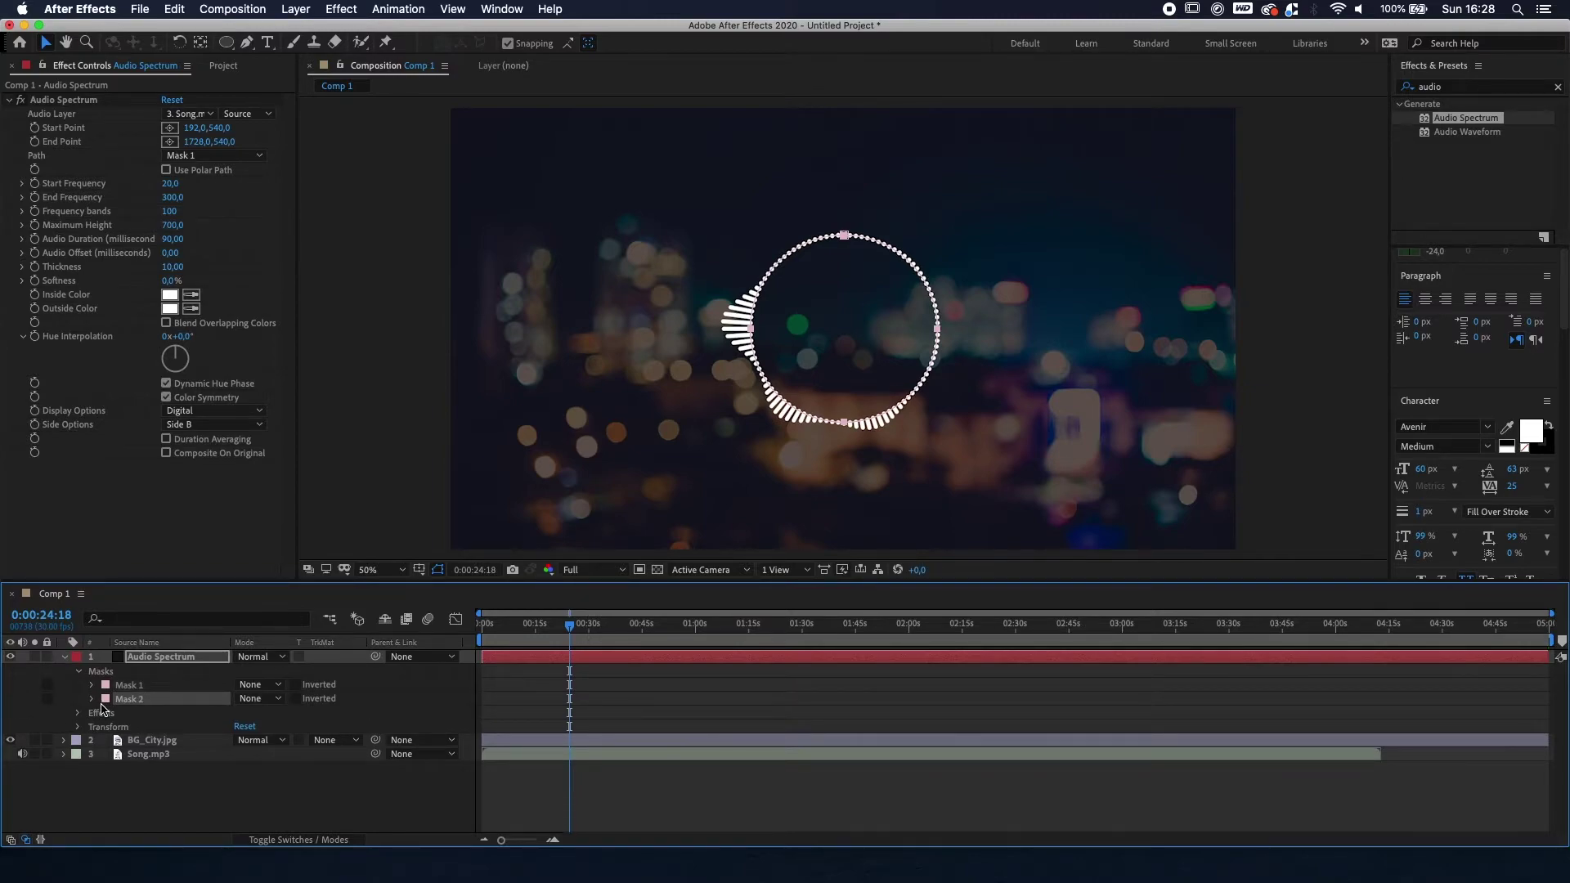
{"action": "key", "text": "Delete"}
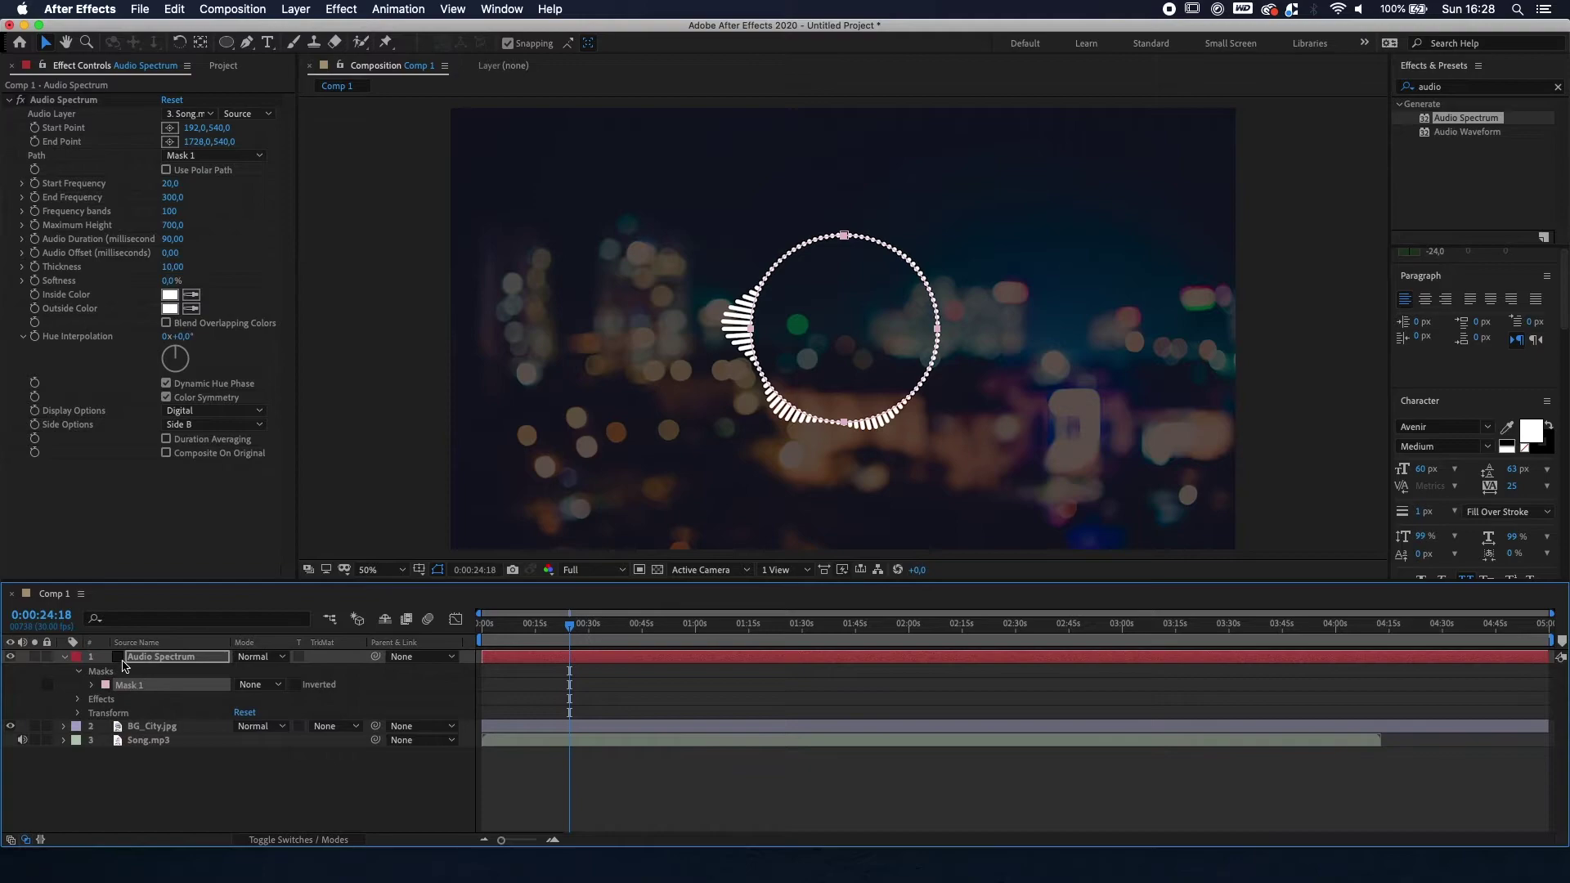
Step: Duplicate Mask 1 on the Audio Spectrum layer and scale the copy down around its centre into a smaller concentric circle
{"action": "left_click", "coordinate": [65, 656]}
{"action": "left_click", "coordinate": [163, 656]}
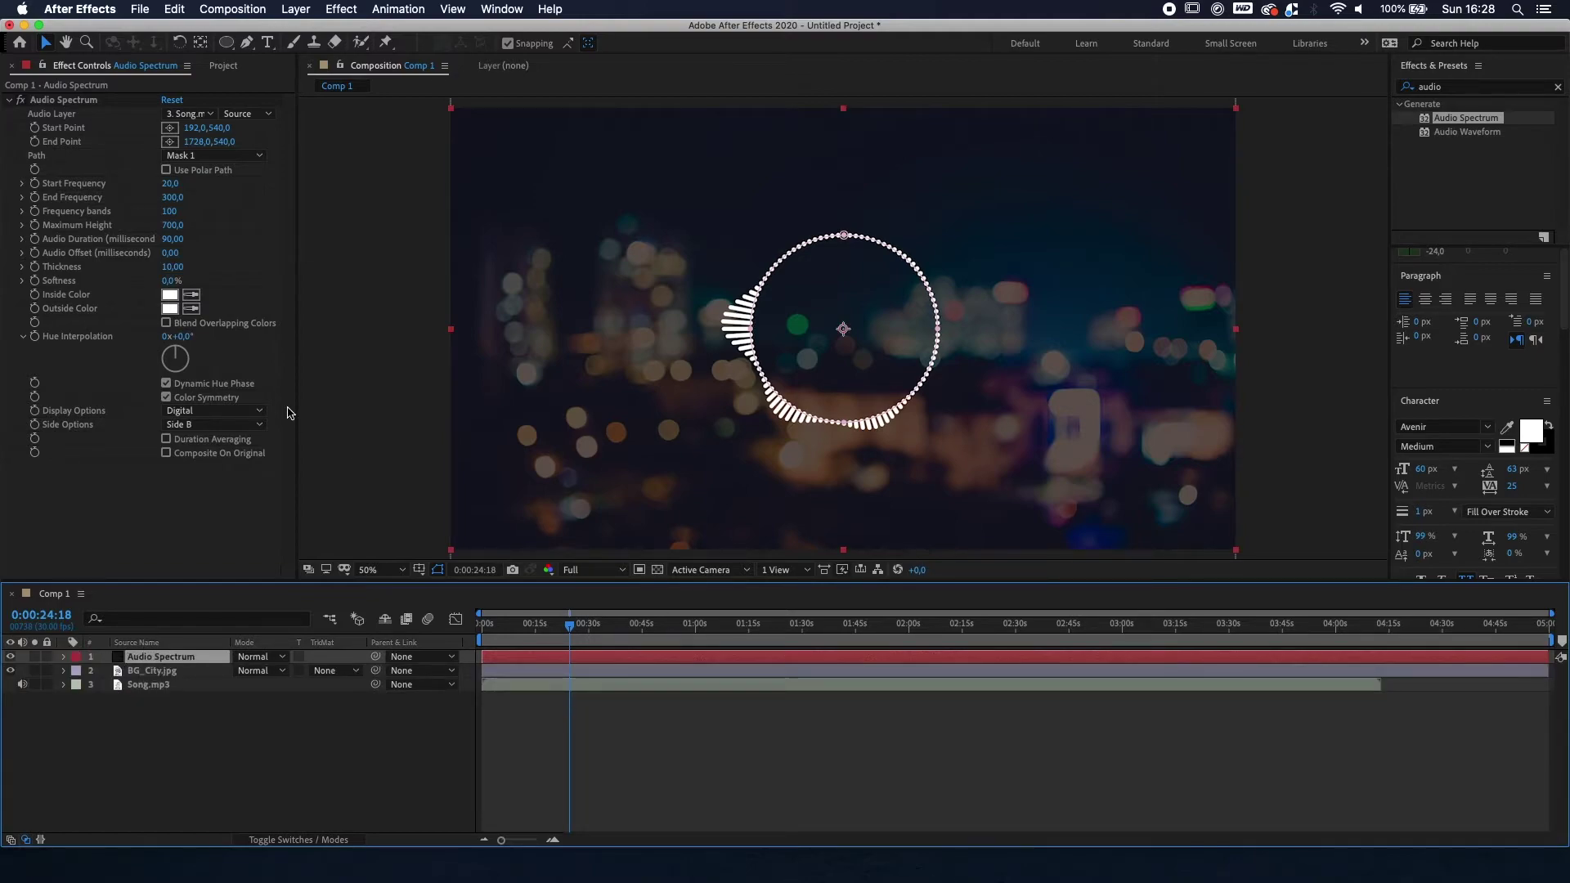
{"action": "key", "text": "m"}
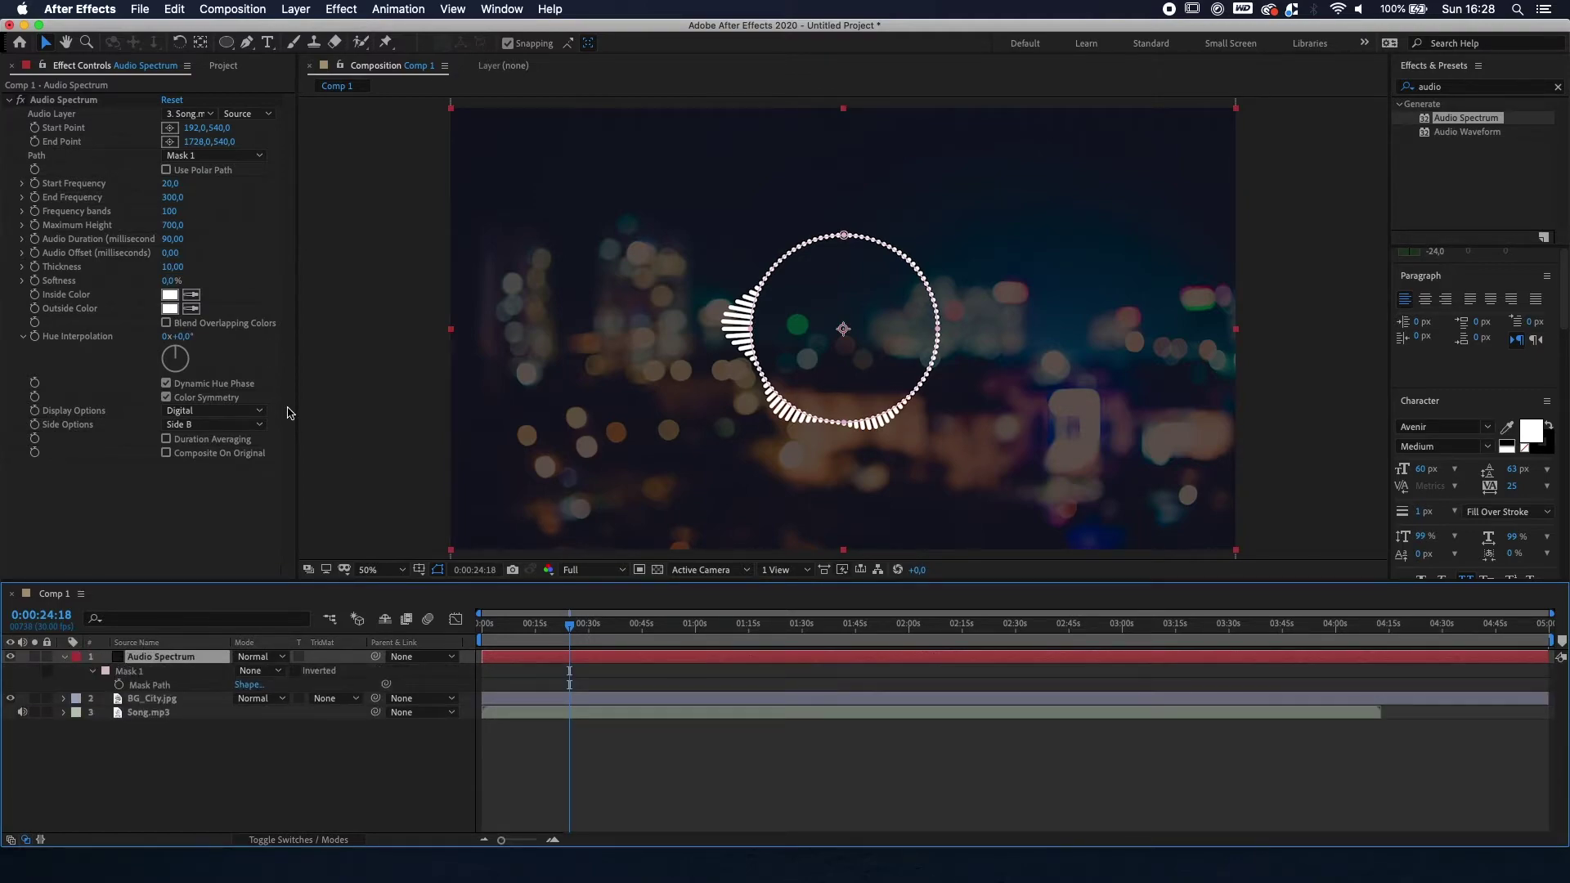
{"action": "left_click", "coordinate": [144, 676]}
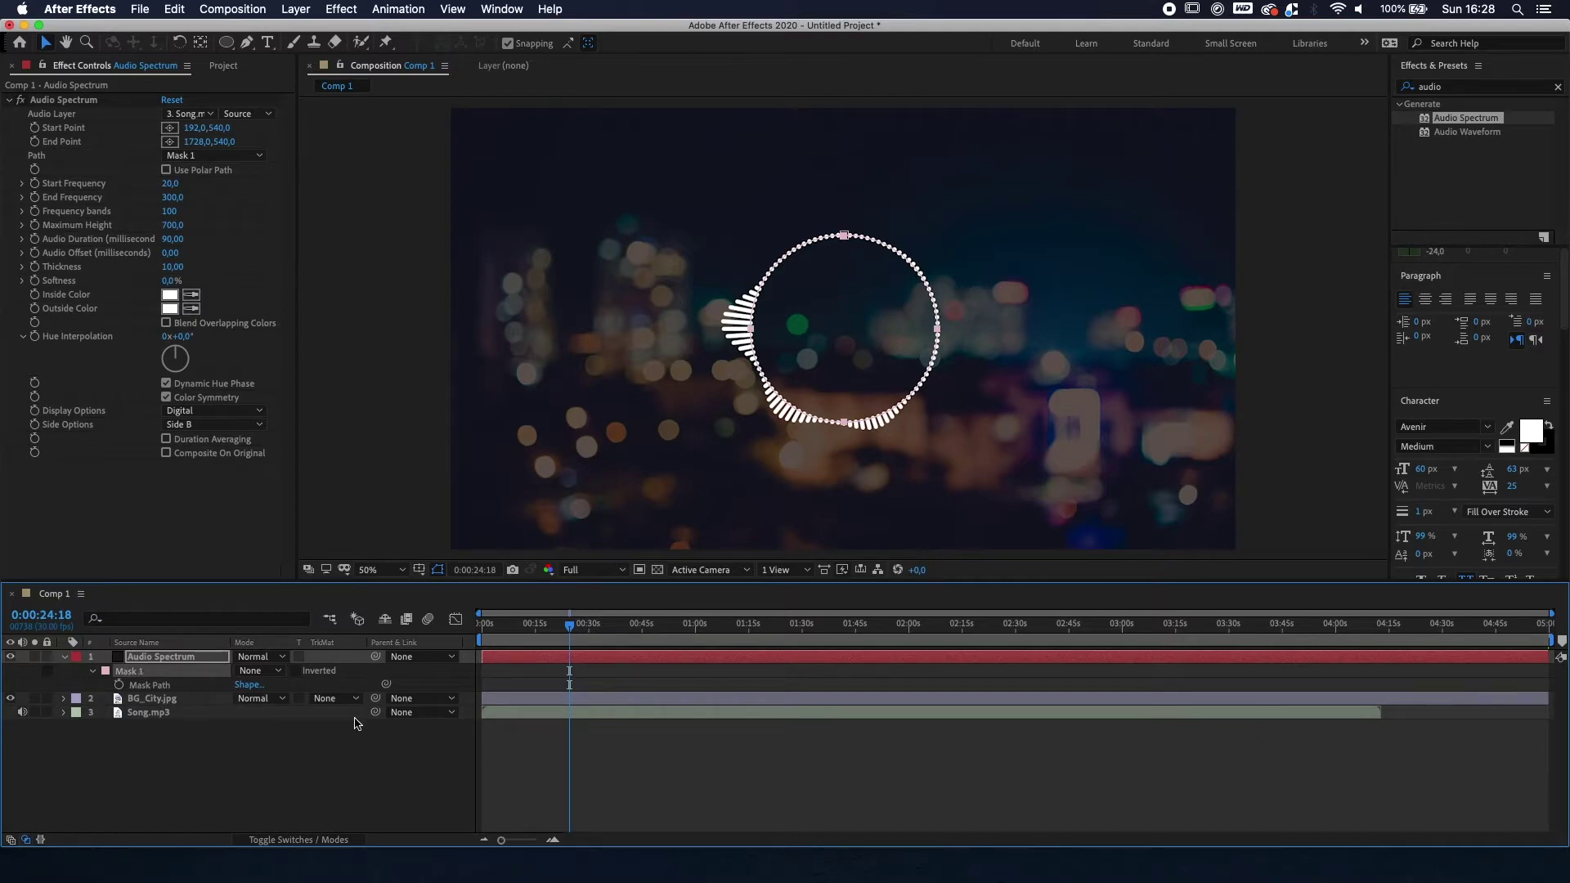
{"action": "key", "text": "super+d"}
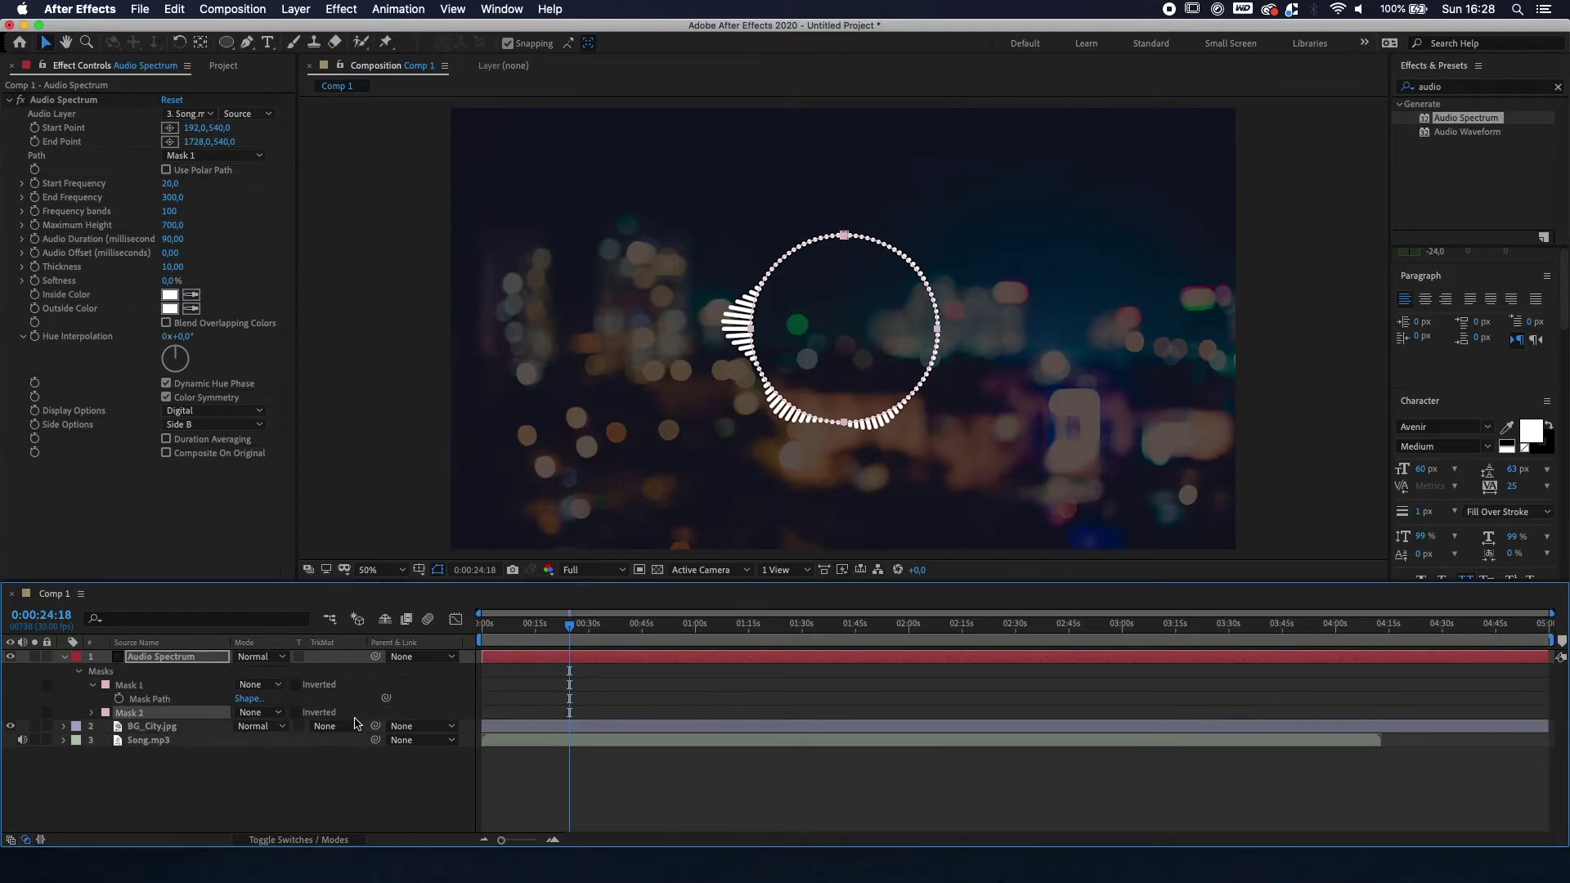
{"action": "double_click", "coordinate": [844, 423]}
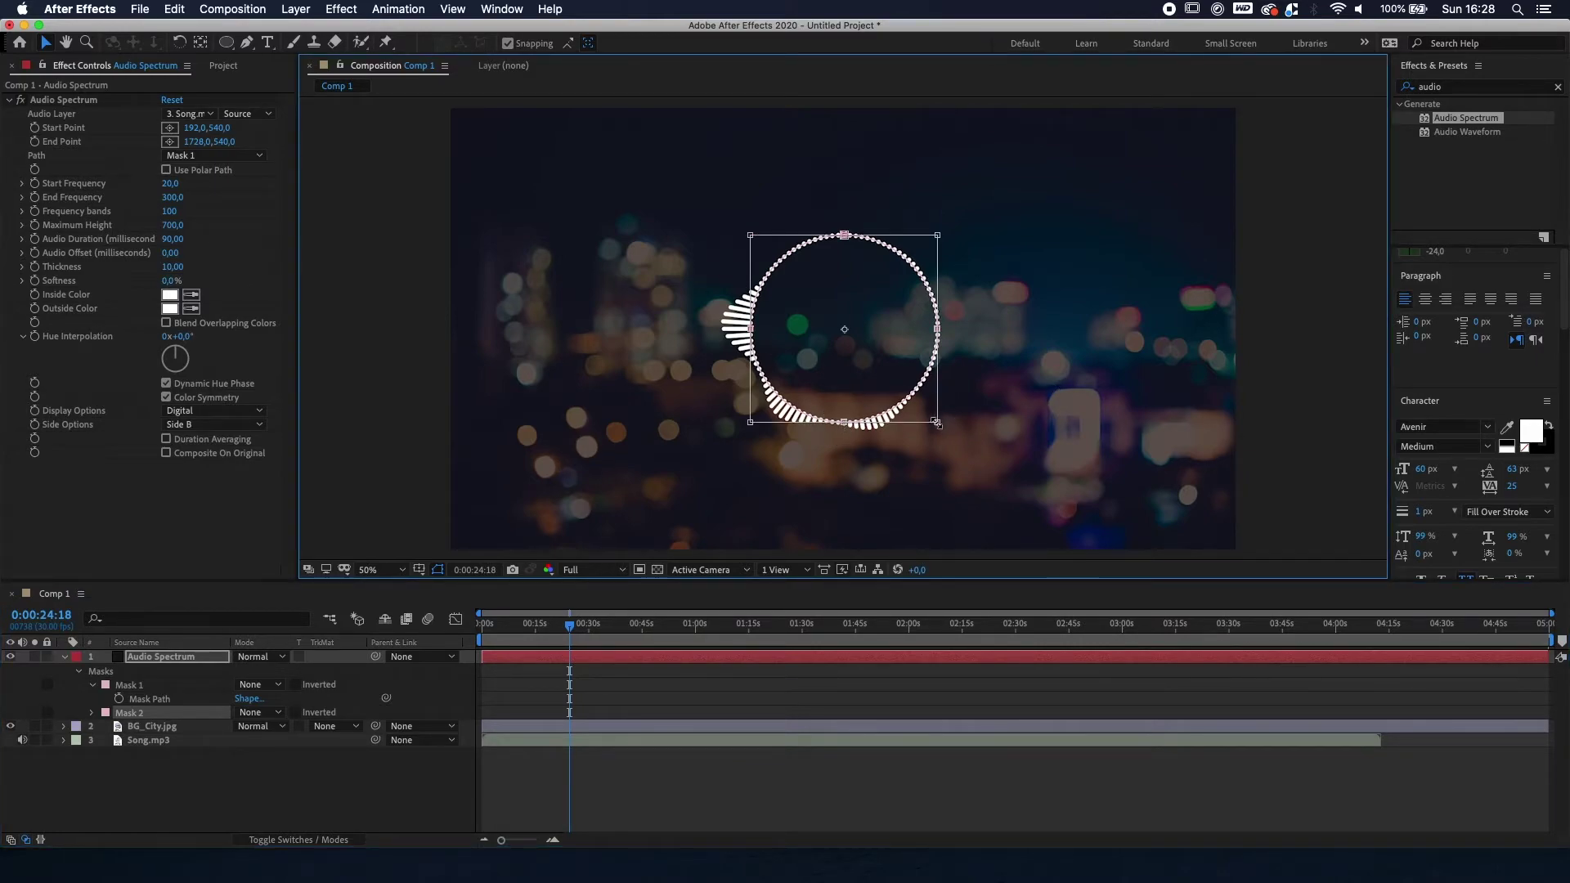
{"action": "left_click_drag", "start_coordinate": [937, 423], "coordinate": [917, 401]}
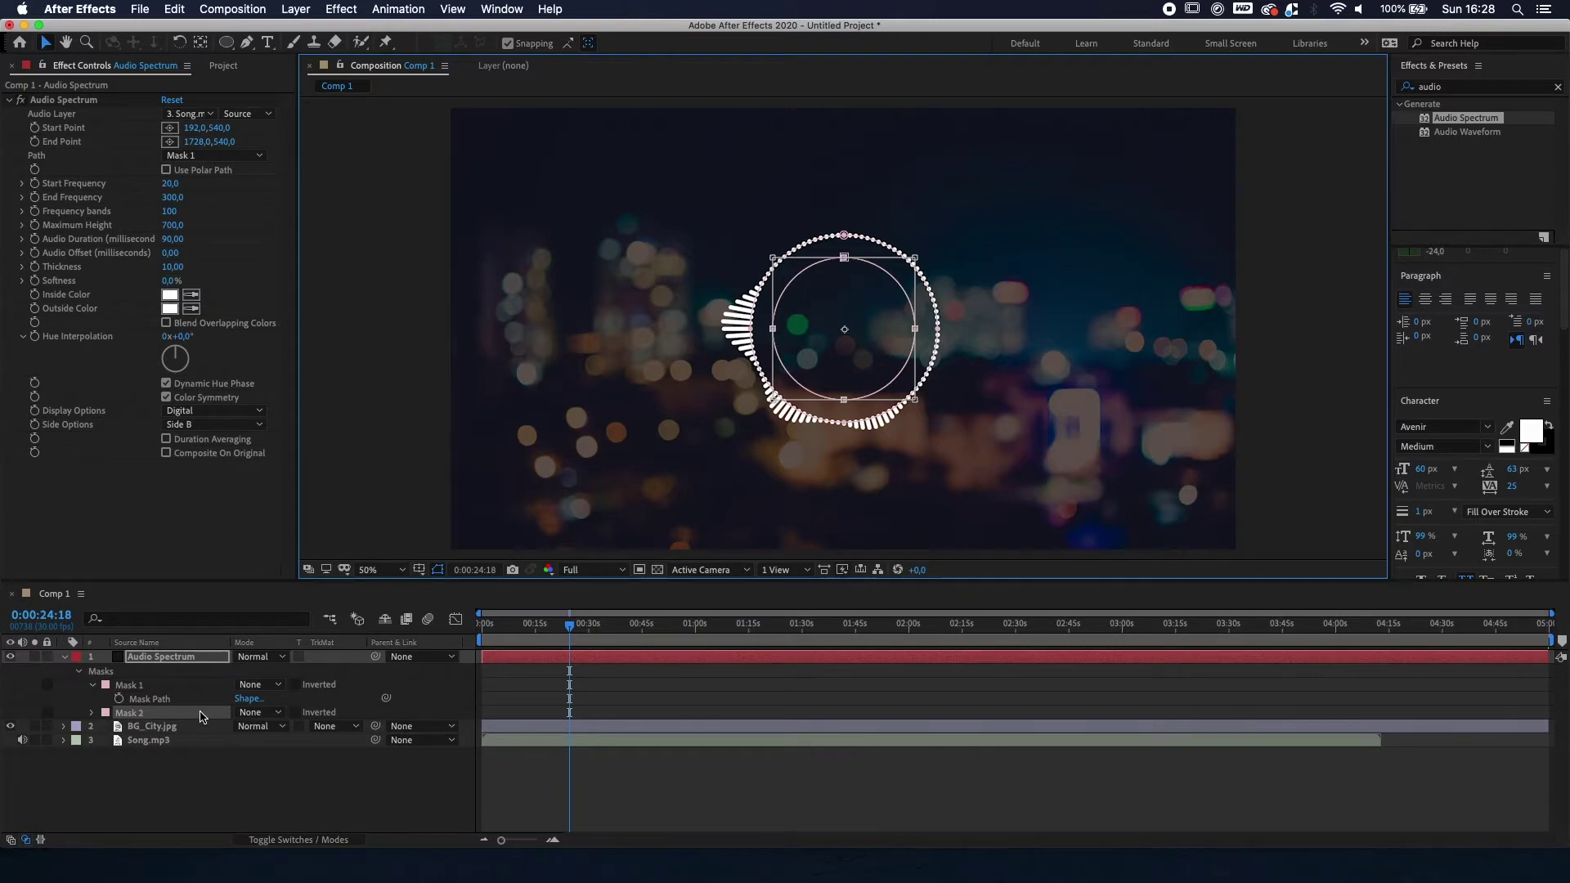
Step: Apply the Stroke effect to the Audio Spectrum layer and set its path to Mask 2
{"action": "double_click", "coordinate": [1430, 87]}
{"action": "type", "text": "stroke"}
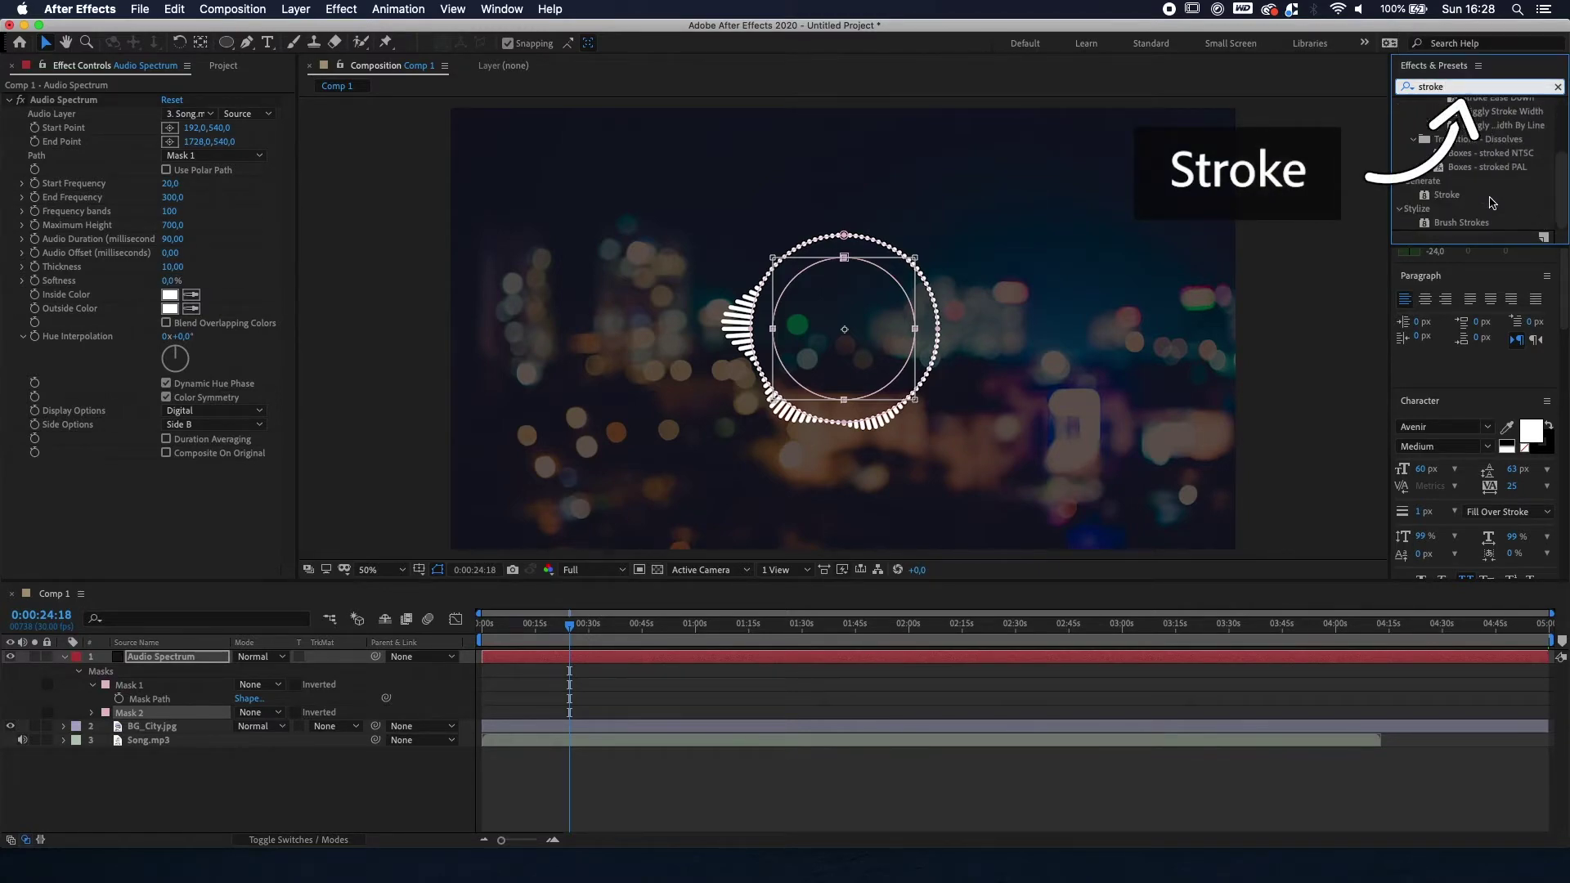
{"action": "scroll", "coordinate": [1471, 163], "scroll_direction": "down", "scroll_amount": 3}
{"action": "left_click", "coordinate": [1424, 196]}
{"action": "double_click", "coordinate": [1424, 196]}
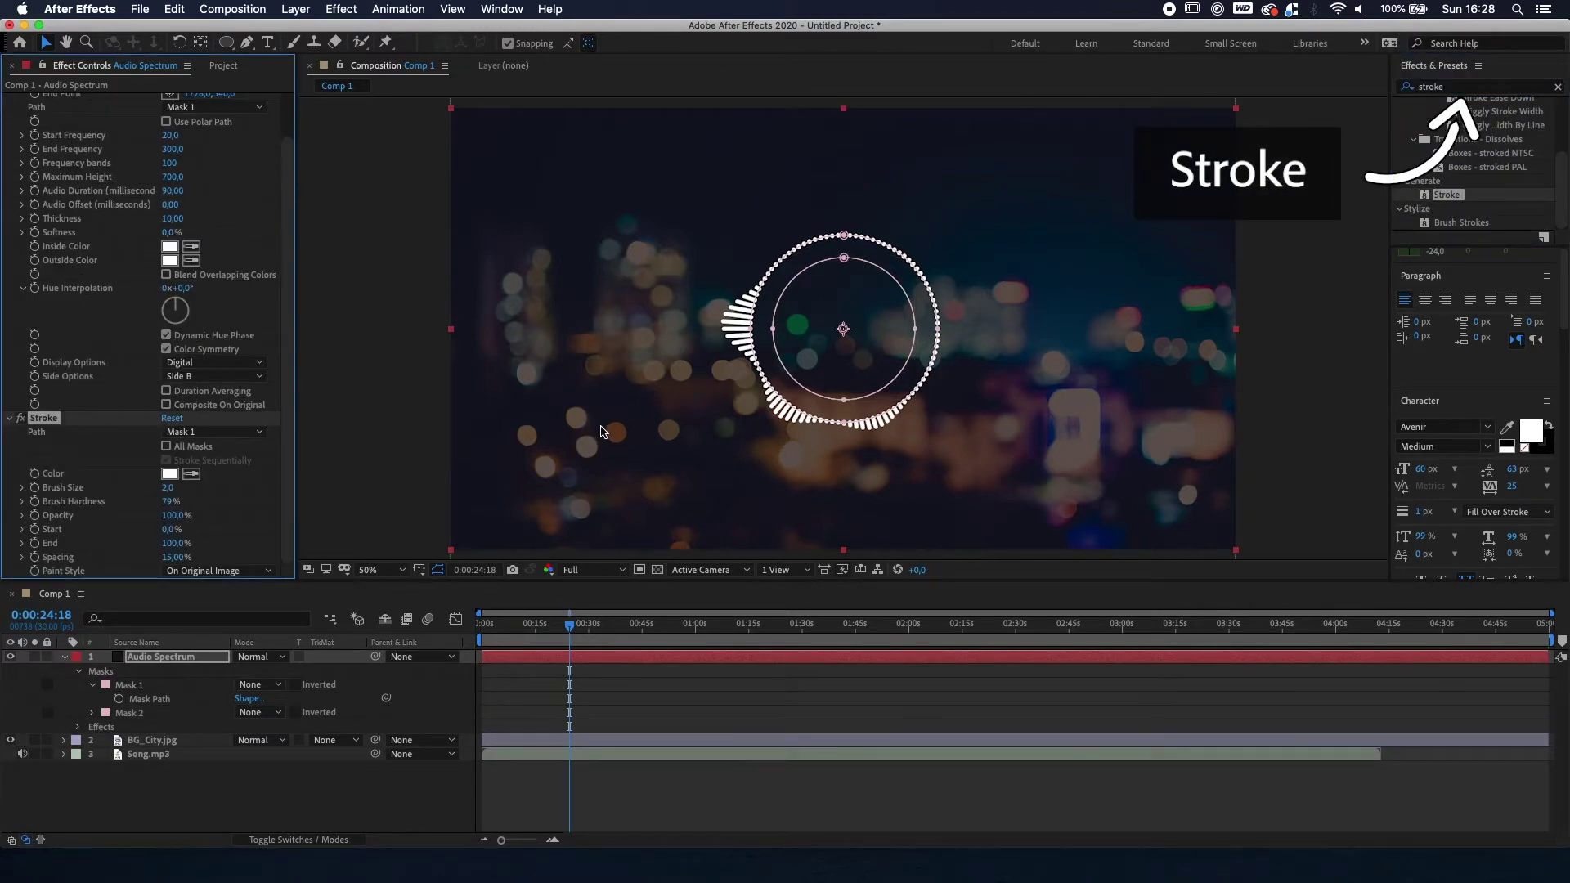
{"action": "left_click", "coordinate": [213, 432]}
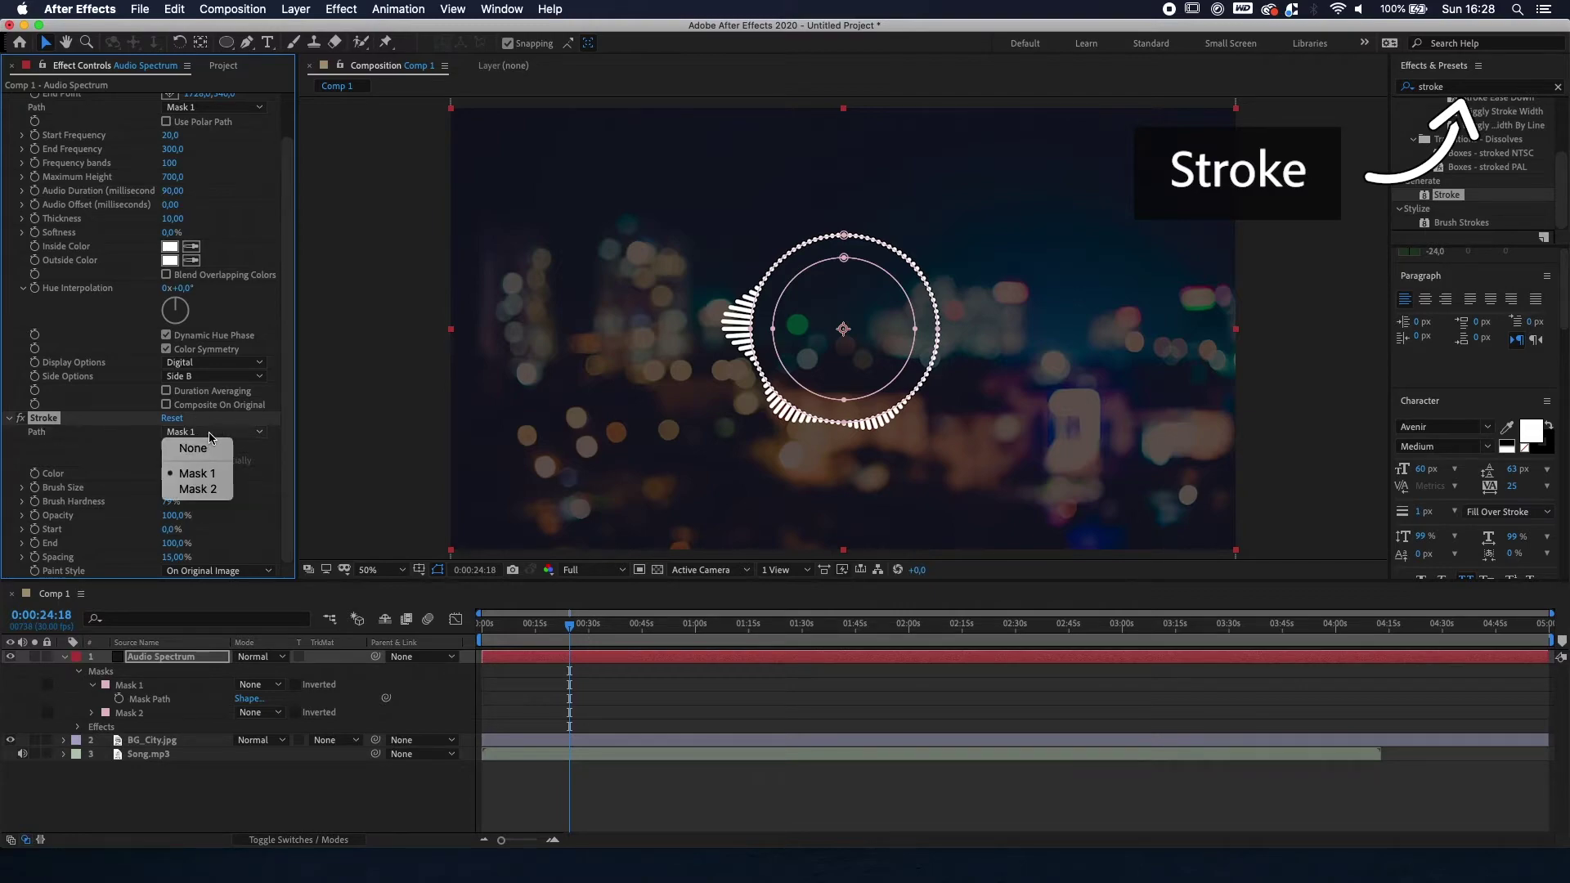
{"action": "left_click", "coordinate": [208, 490]}
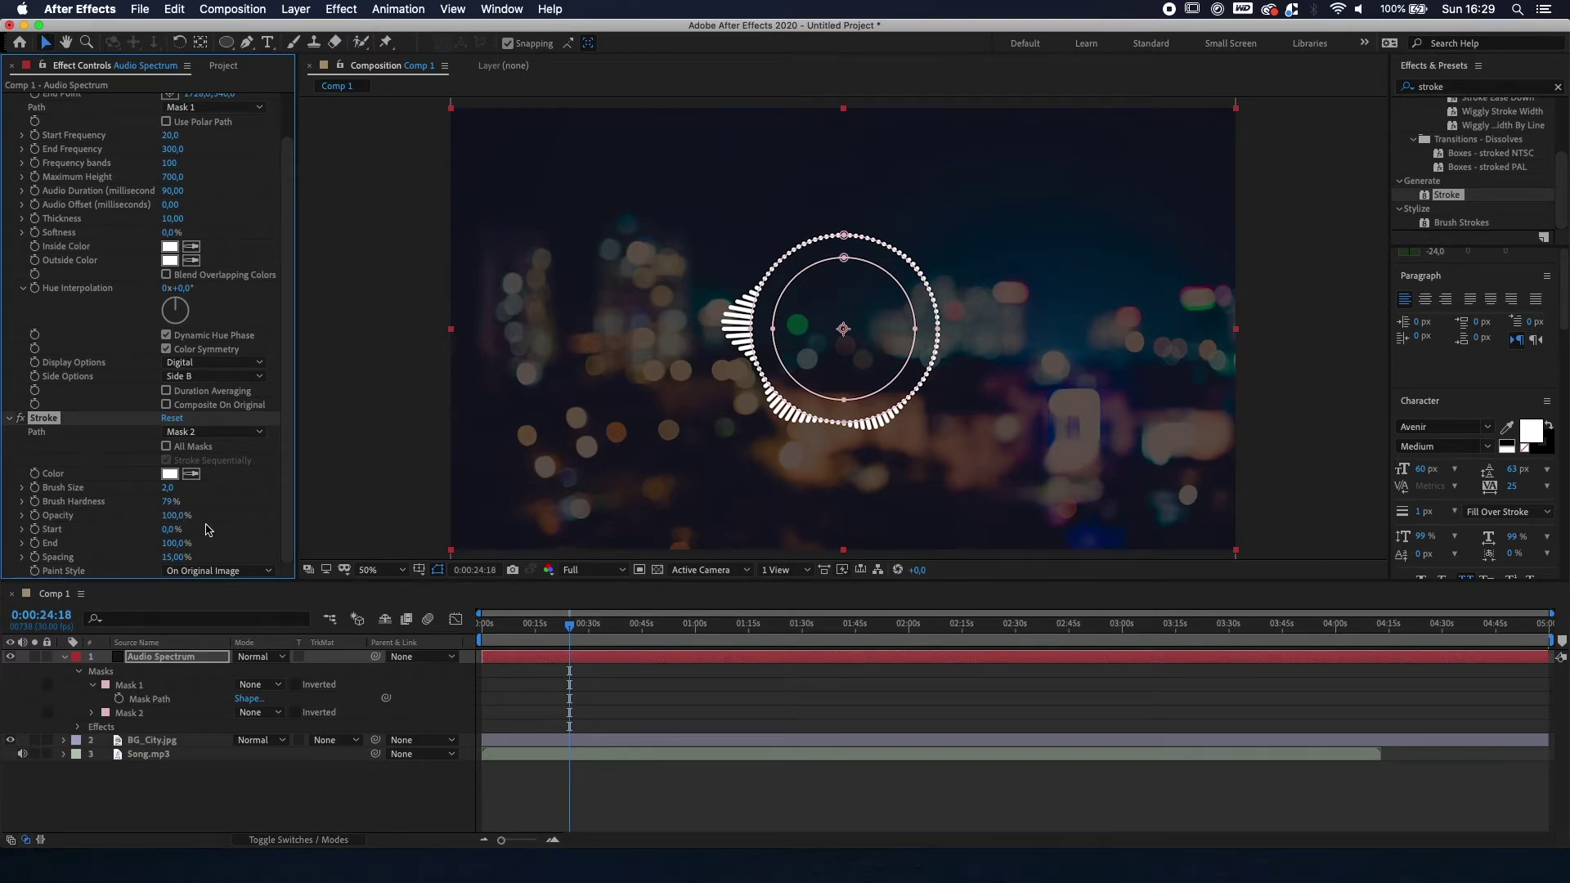
Step: Set the stroke's brush size to 6 and its color to white (FFFFFF)
{"action": "left_click", "coordinate": [167, 487]}
{"action": "type", "text": "6"}
{"action": "key", "text": "Return"}
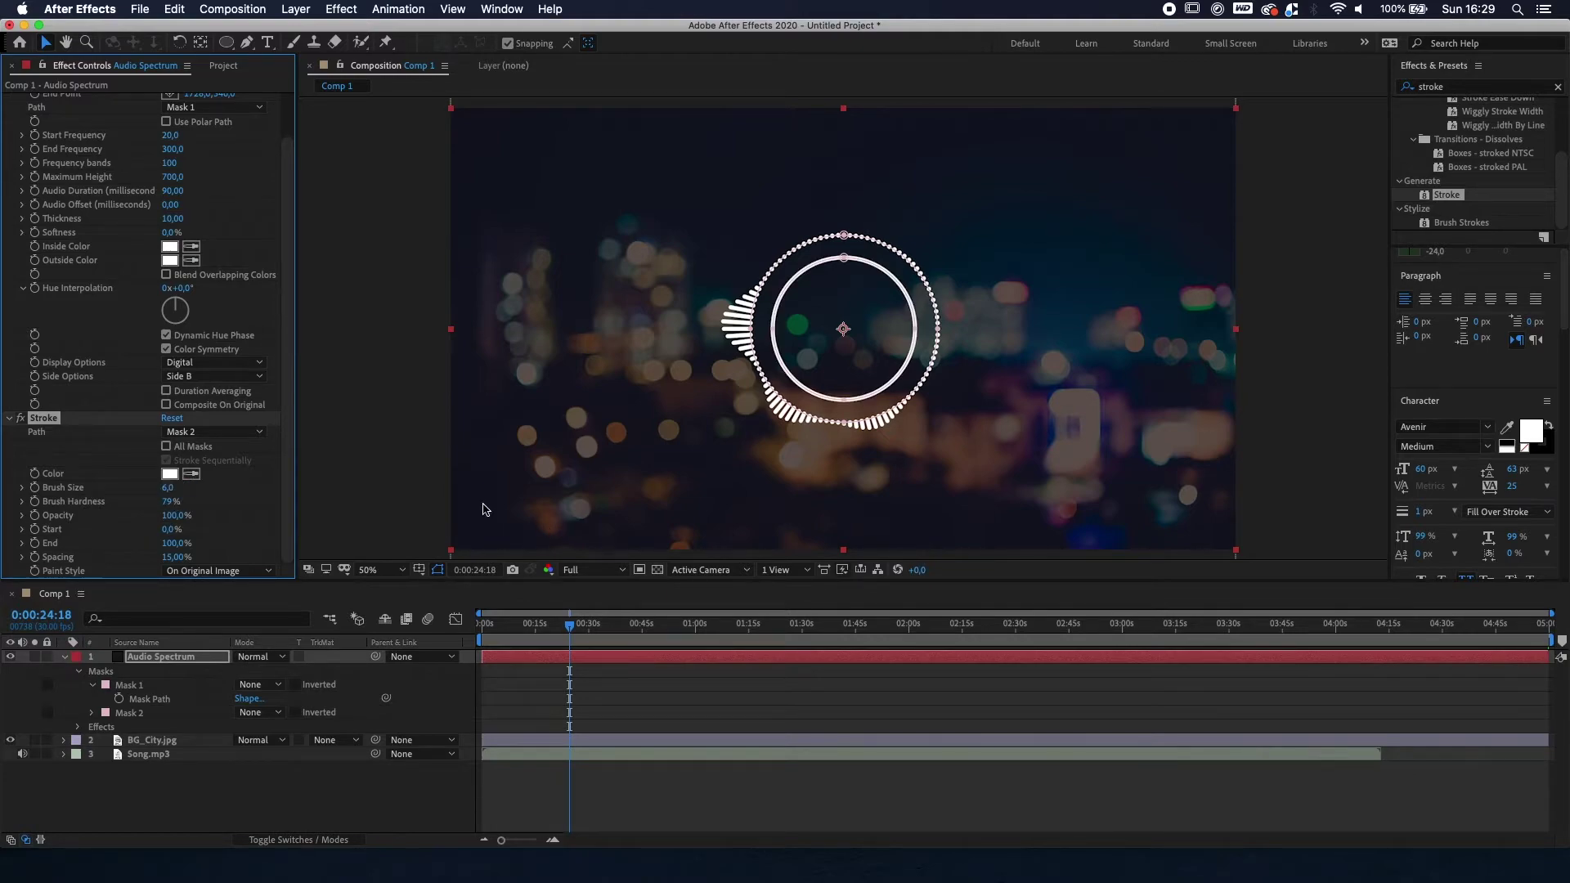
{"action": "left_click", "coordinate": [169, 473]}
{"action": "left_click", "coordinate": [1105, 217]}
{"action": "left_click_drag", "start_coordinate": [1105, 217], "coordinate": [1110, 205]}
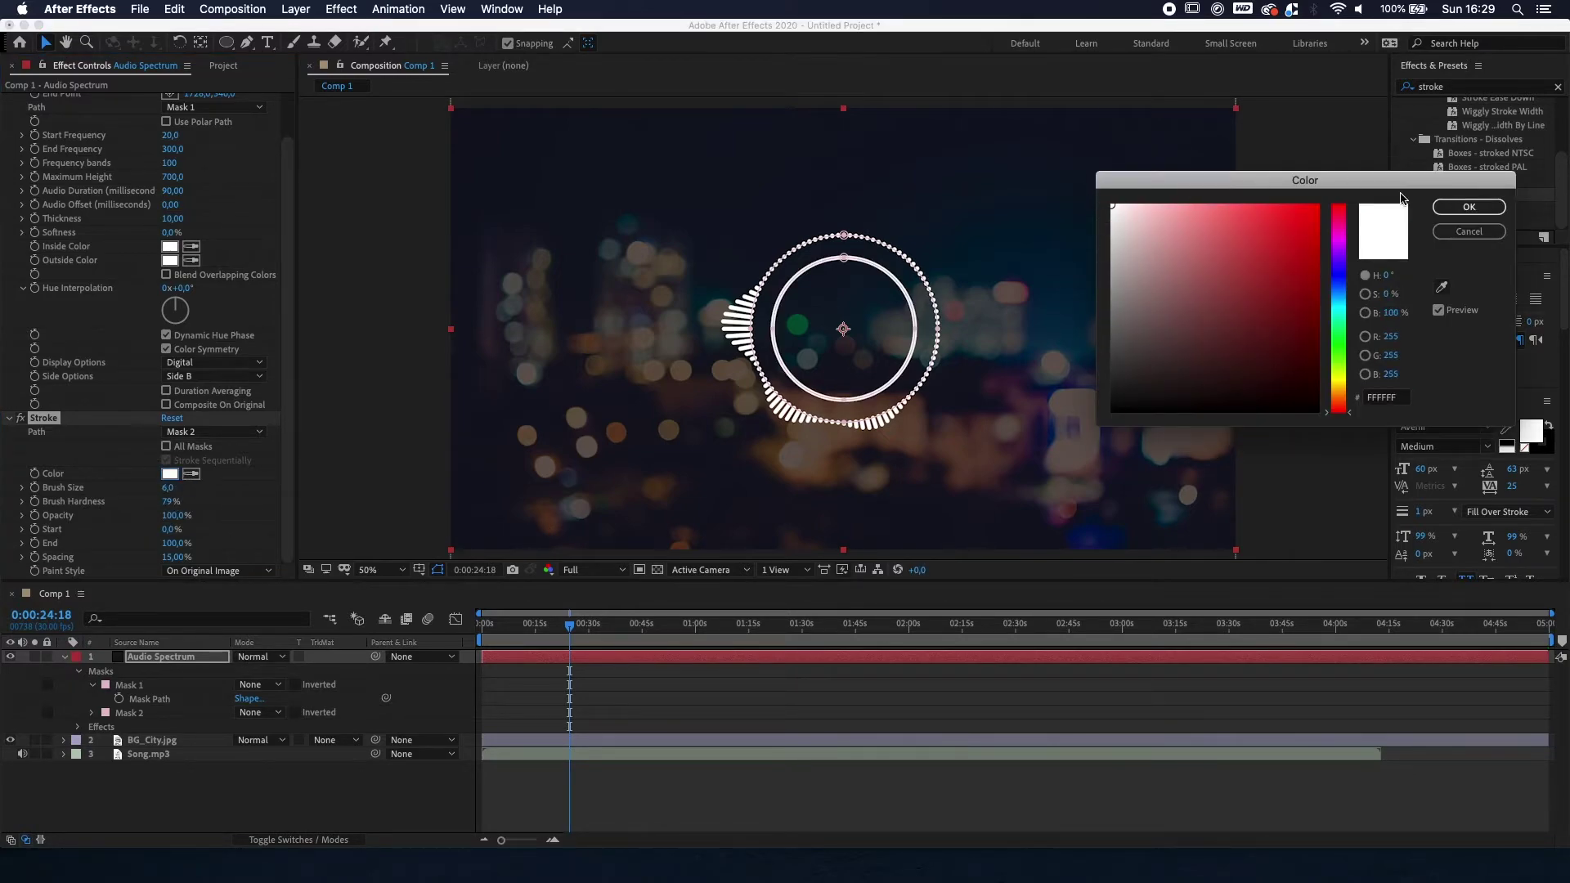
{"action": "left_click", "coordinate": [1468, 207]}
Step: Enable keyframing for the stroke's Start at 0:00:00:00 and try to key 0% at the song's end, 0:04:12:28
{"action": "left_click_drag", "start_coordinate": [570, 627], "coordinate": [449, 631]}
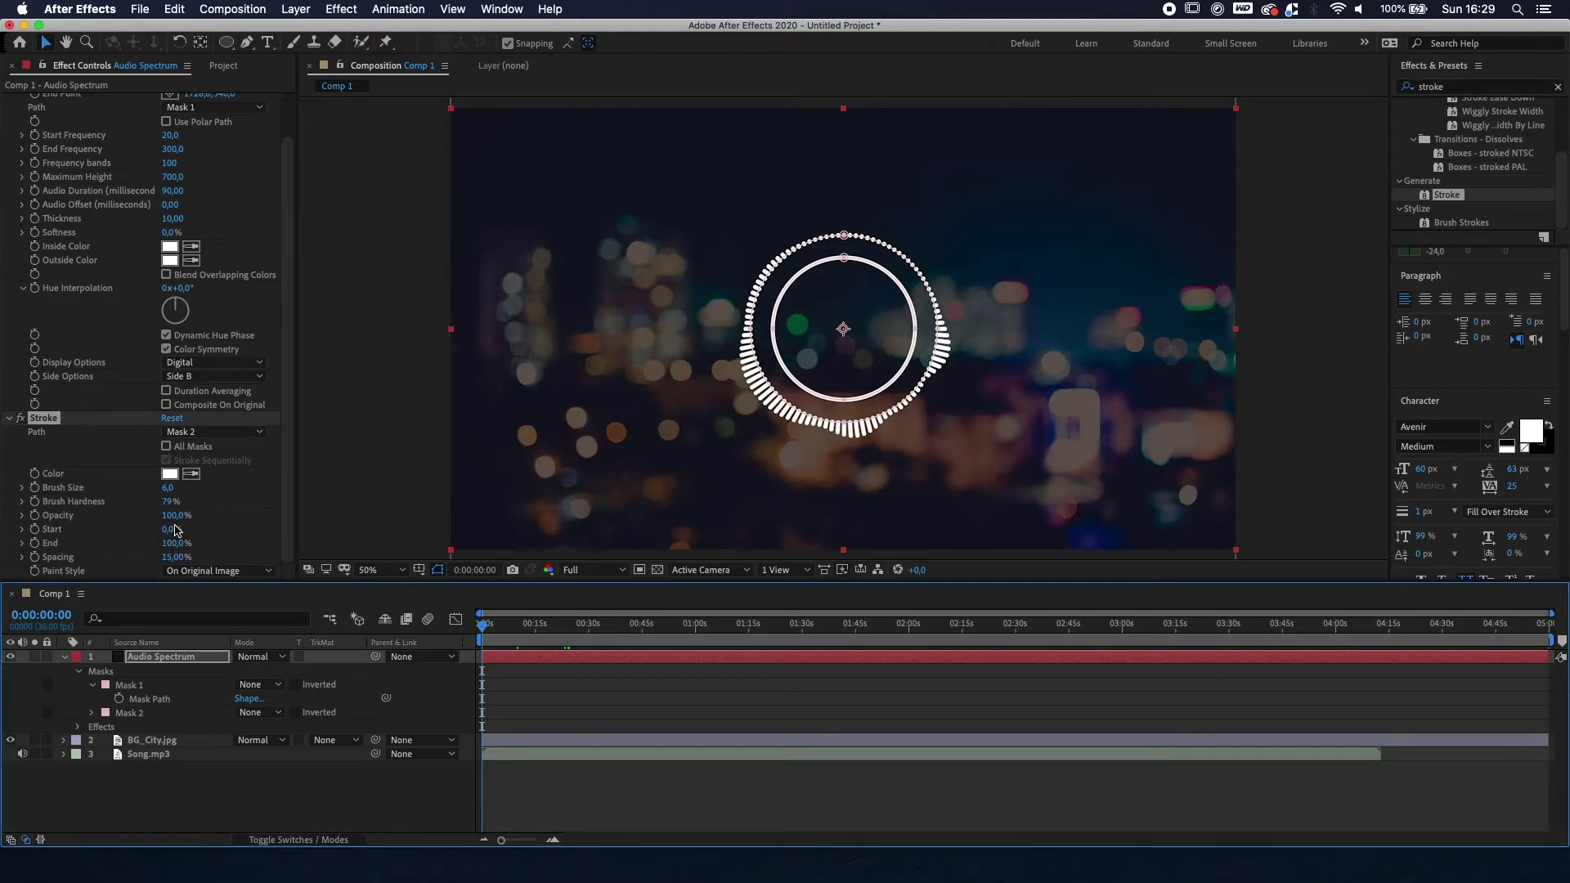
{"action": "left_click", "coordinate": [34, 529]}
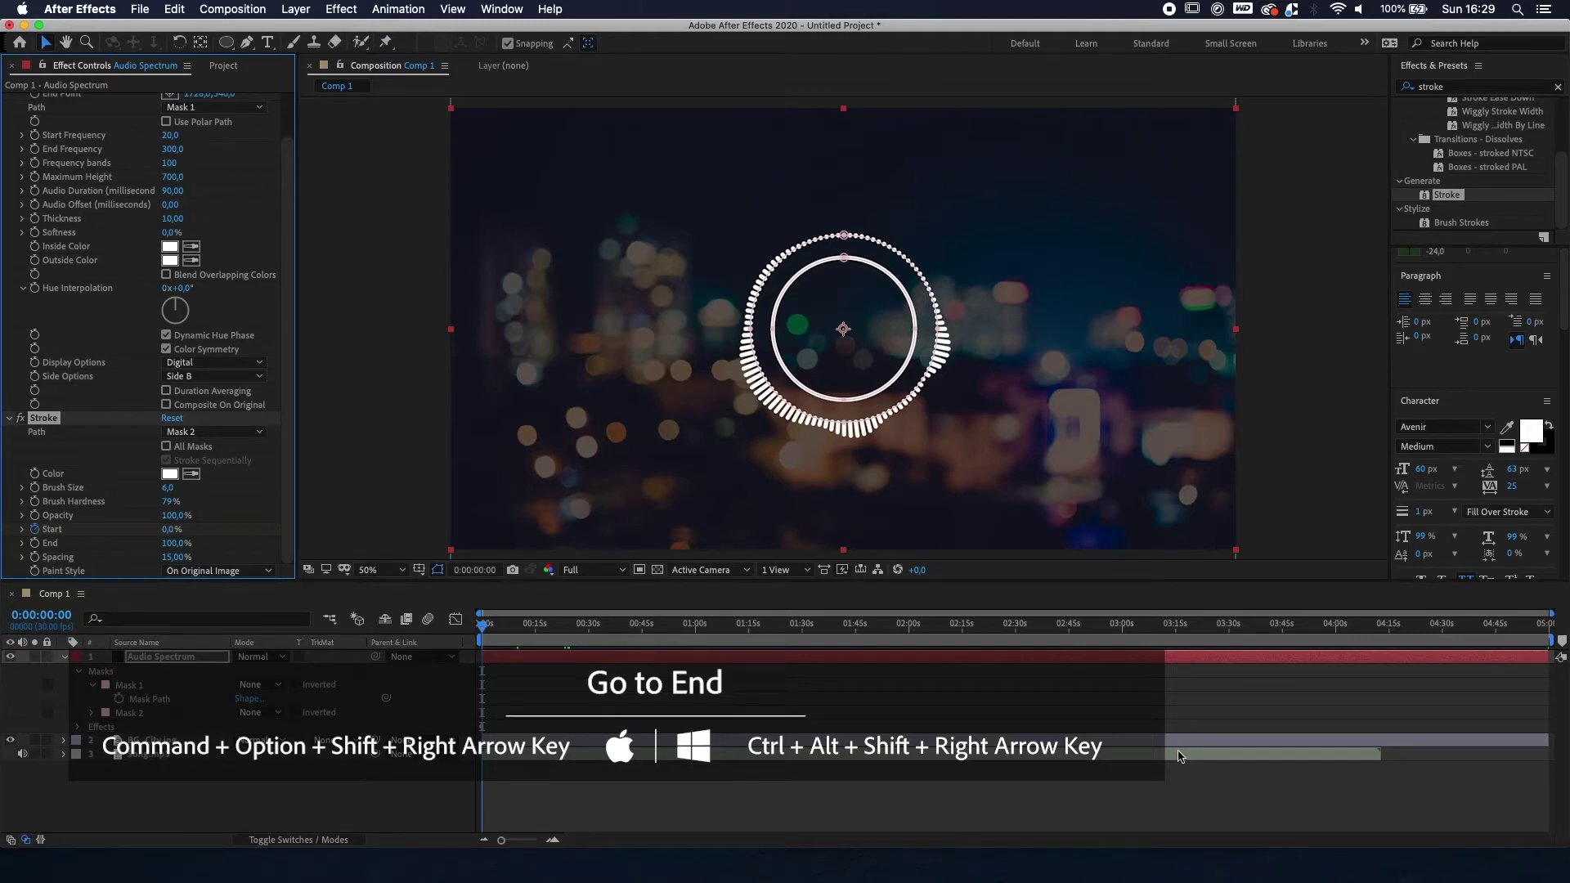
{"action": "key", "text": "super+alt+shift+Right"}
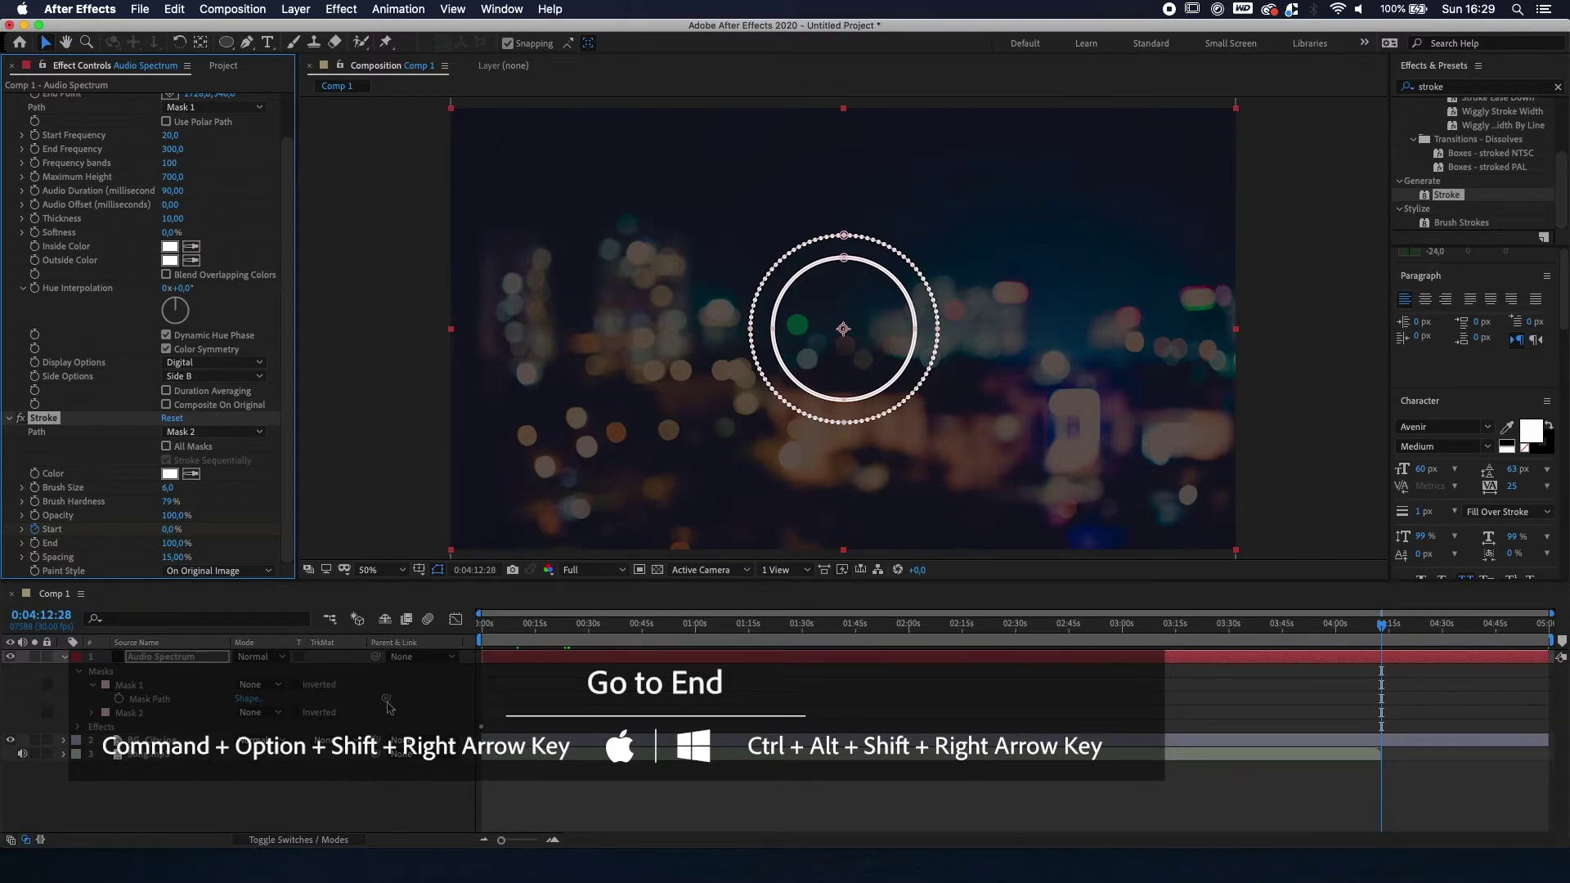
{"action": "left_click", "coordinate": [172, 529]}
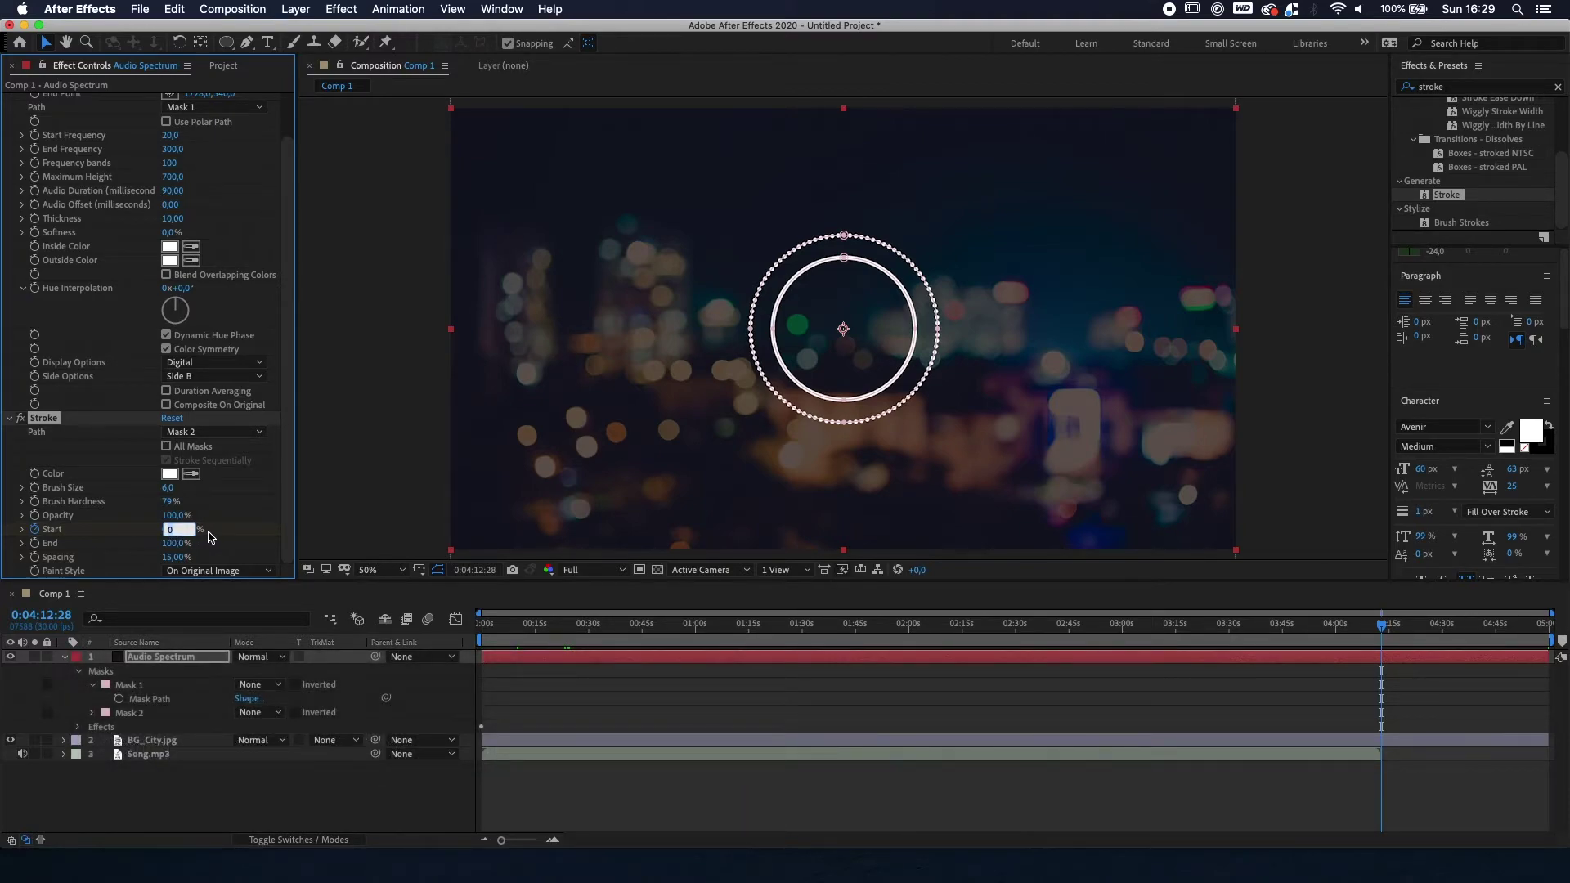
{"action": "key", "text": "Return"}
{"action": "left_click", "coordinate": [623, 676]}
Step: Set the stroke's Start to 100% at the beginning of the composition
{"action": "key", "text": "Home"}
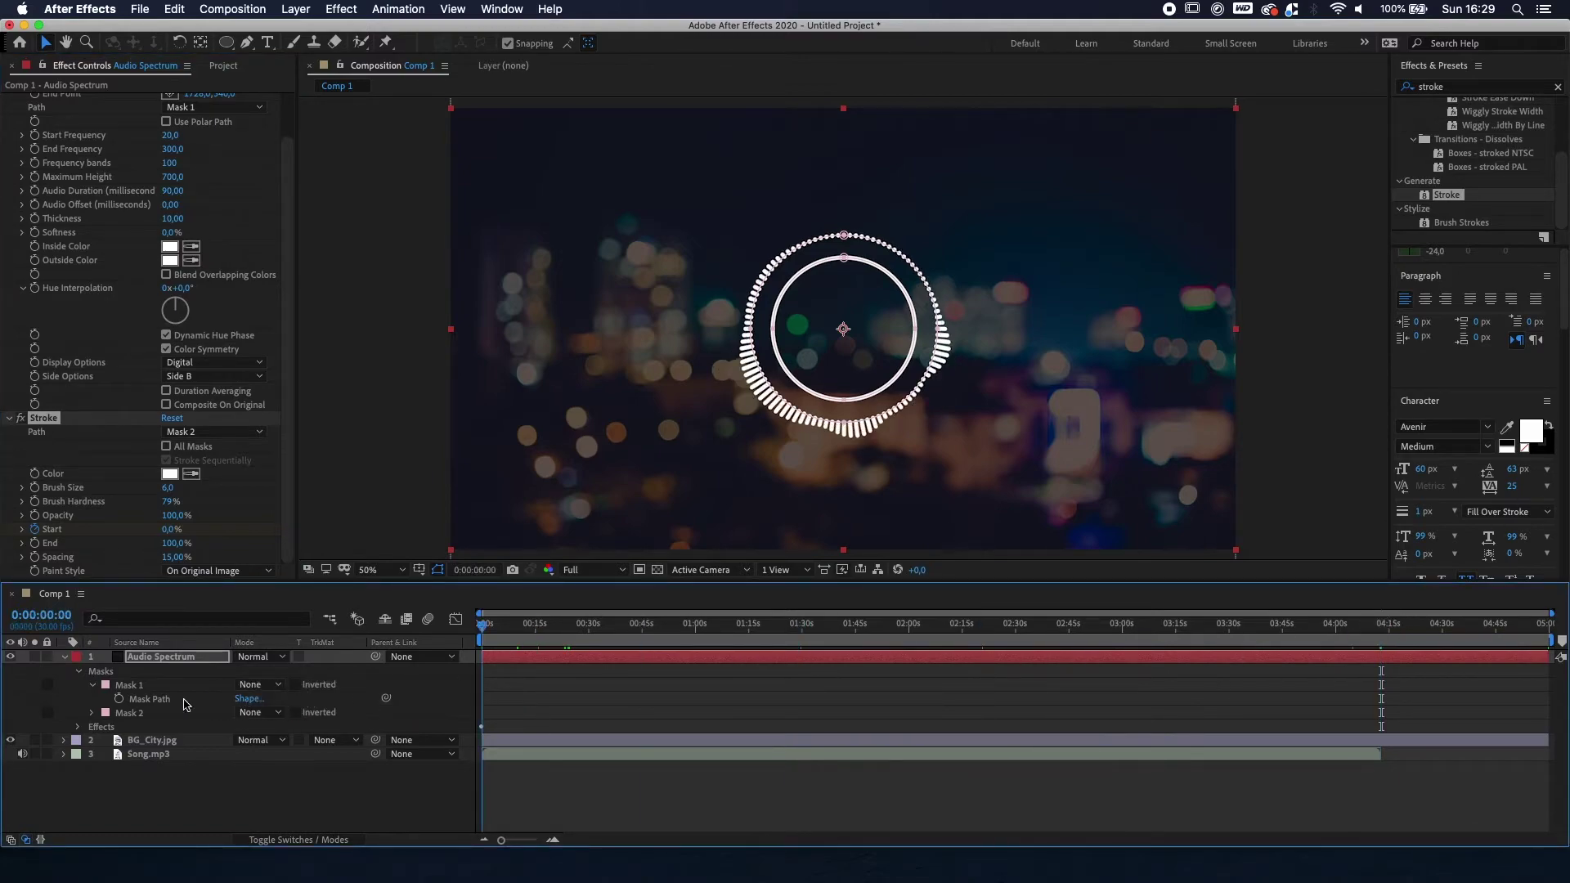
{"action": "left_click", "coordinate": [168, 532]}
{"action": "type", "text": "100"}
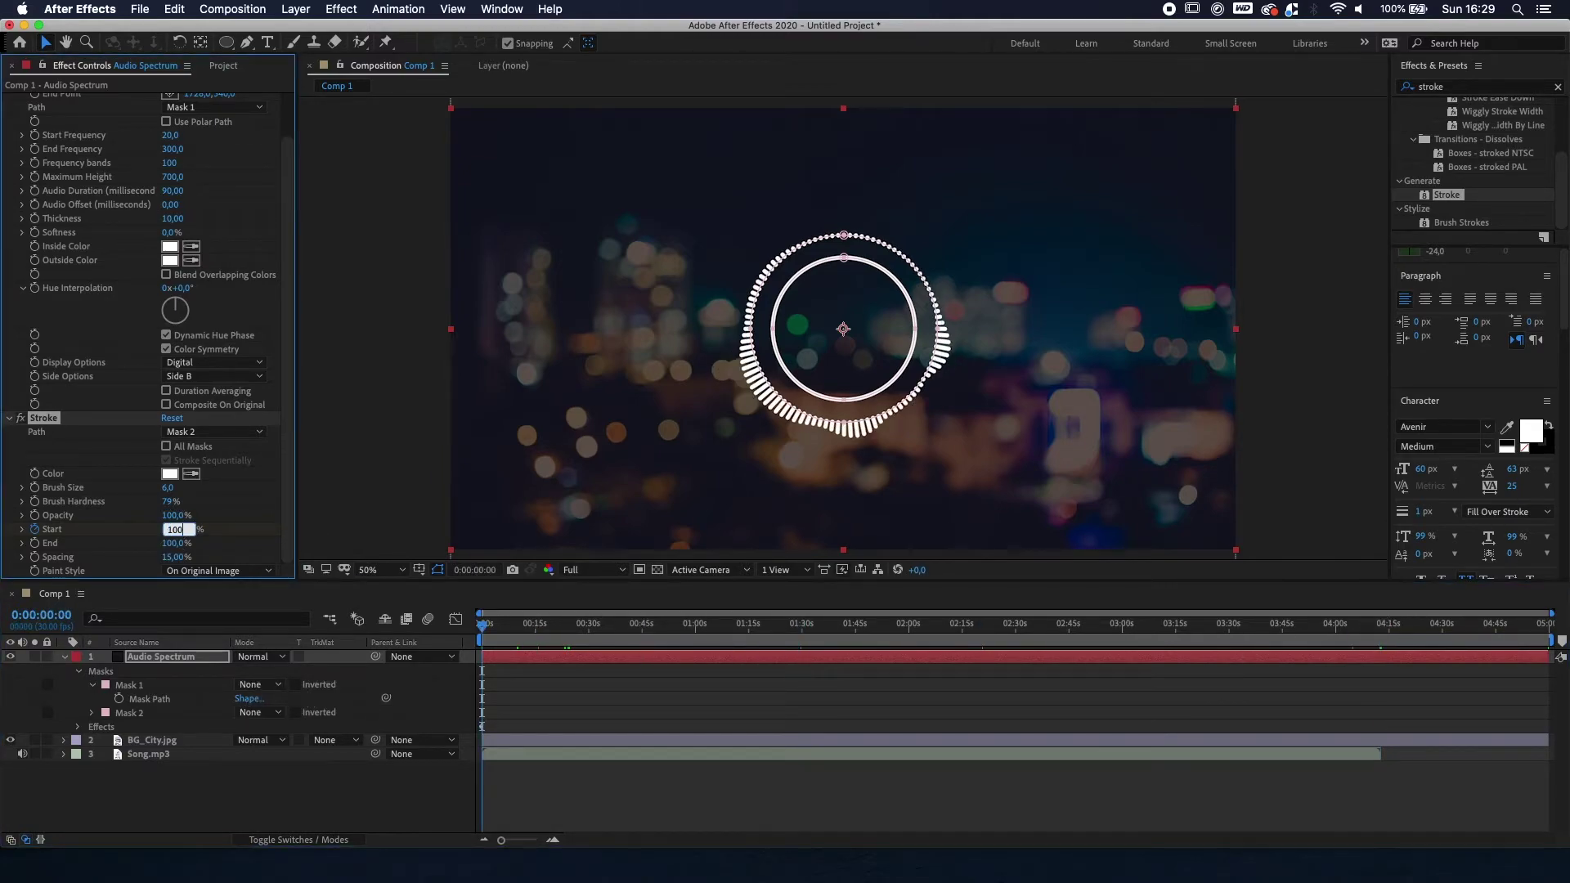
{"action": "key", "text": "Return"}
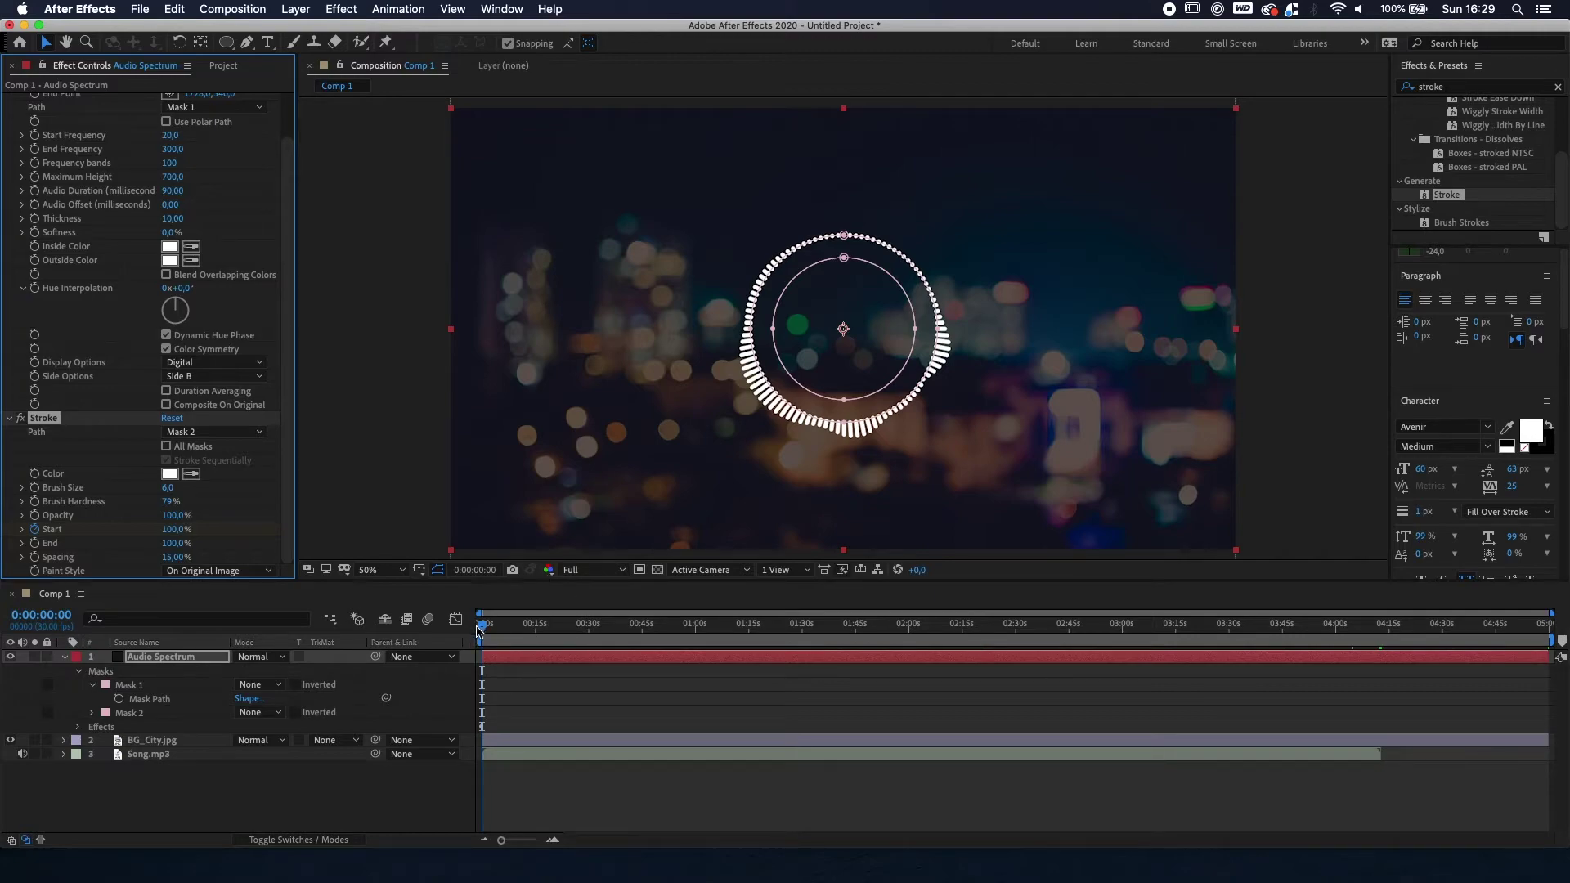
Step: Preview the stroke up to 0:01:21:11 and keyframe its Start at 0% at the song's end, 0:04:12:28
{"action": "left_click_drag", "start_coordinate": [482, 626], "coordinate": [773, 631]}
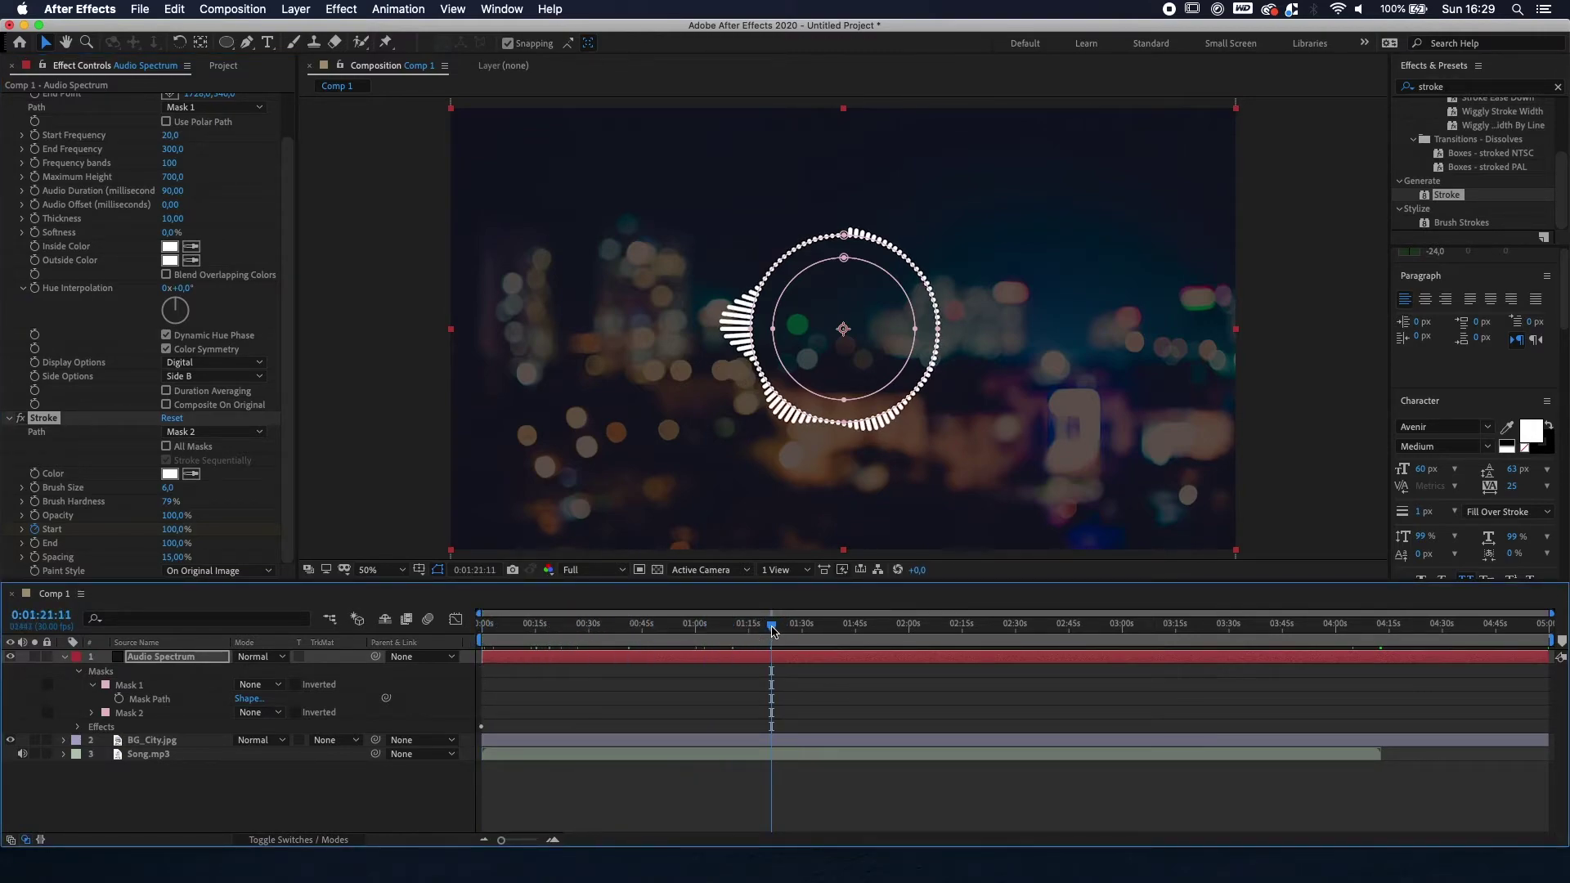
{"action": "key", "text": "Home"}
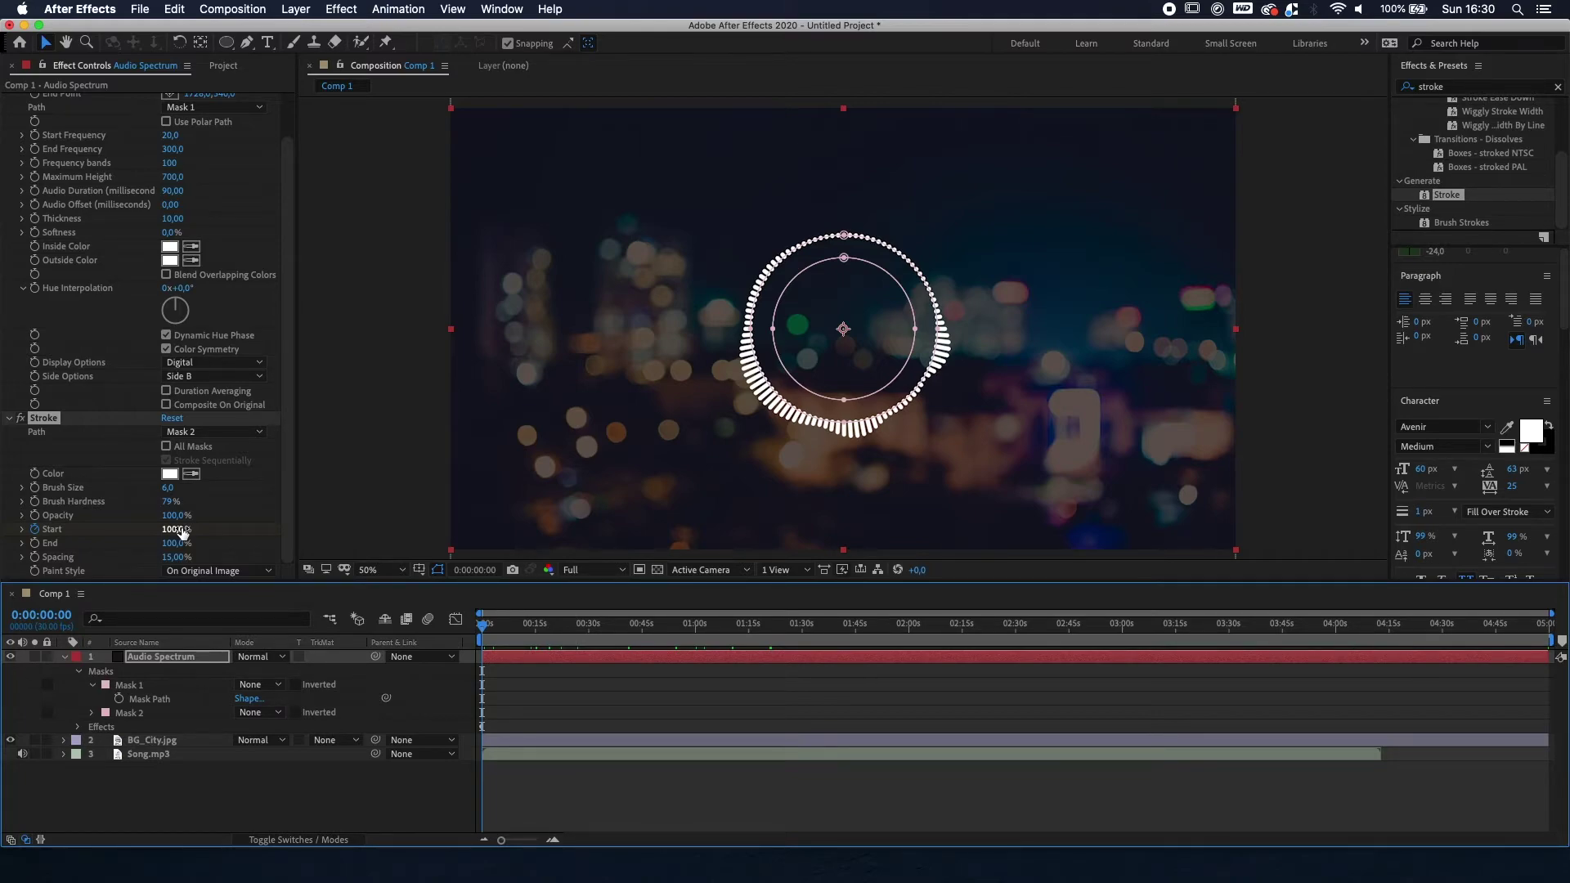
{"action": "key", "text": "k"}
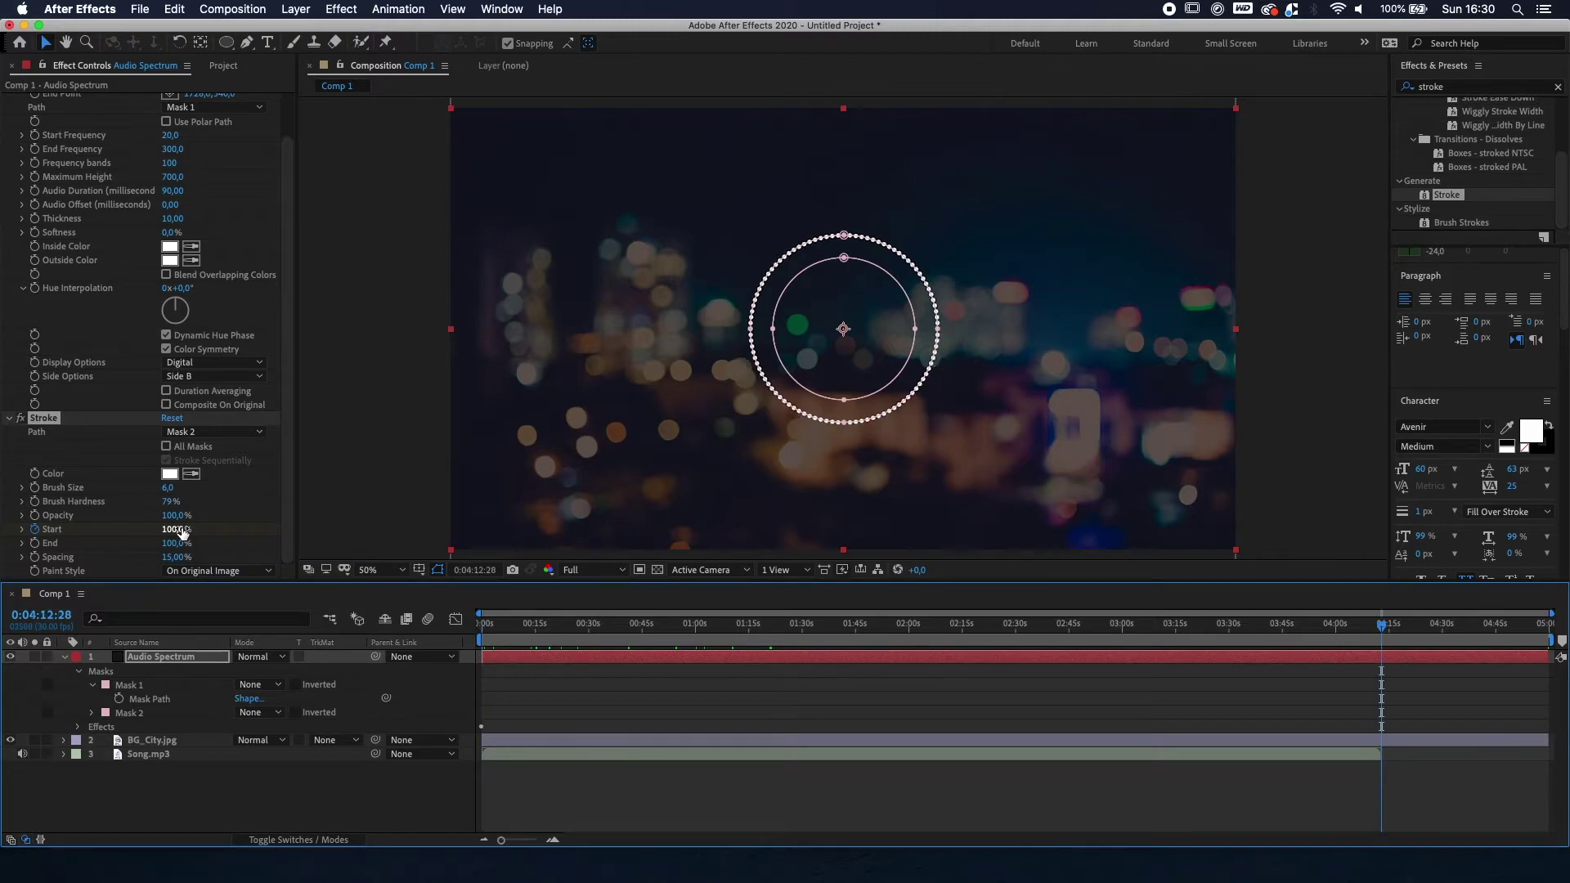
{"action": "left_click", "coordinate": [174, 529]}
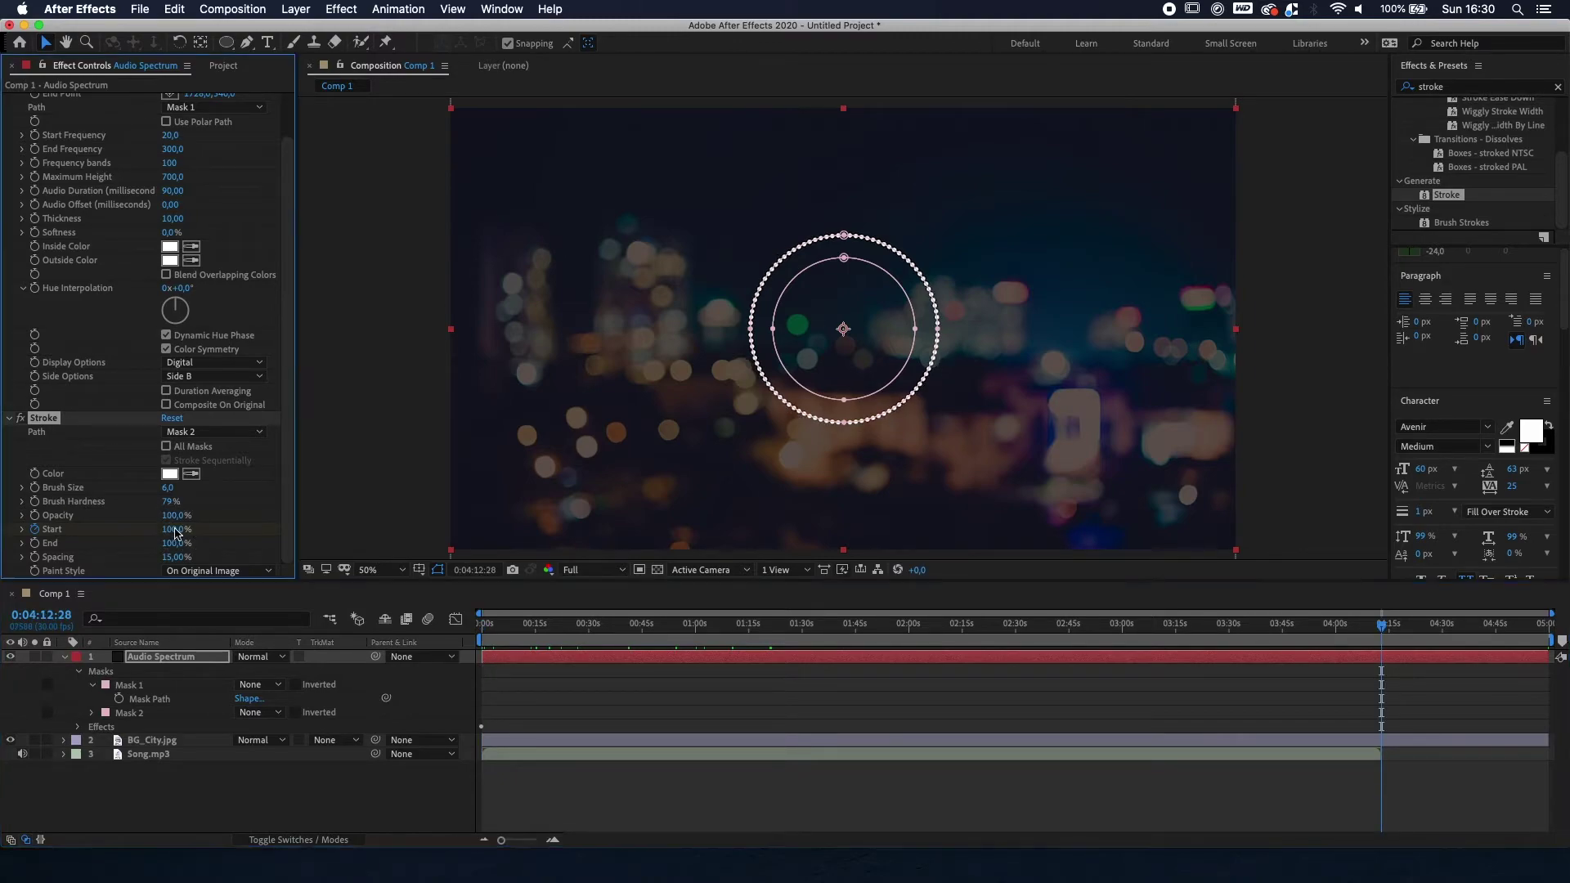
{"action": "type", "text": "0"}
{"action": "key", "text": "Return"}
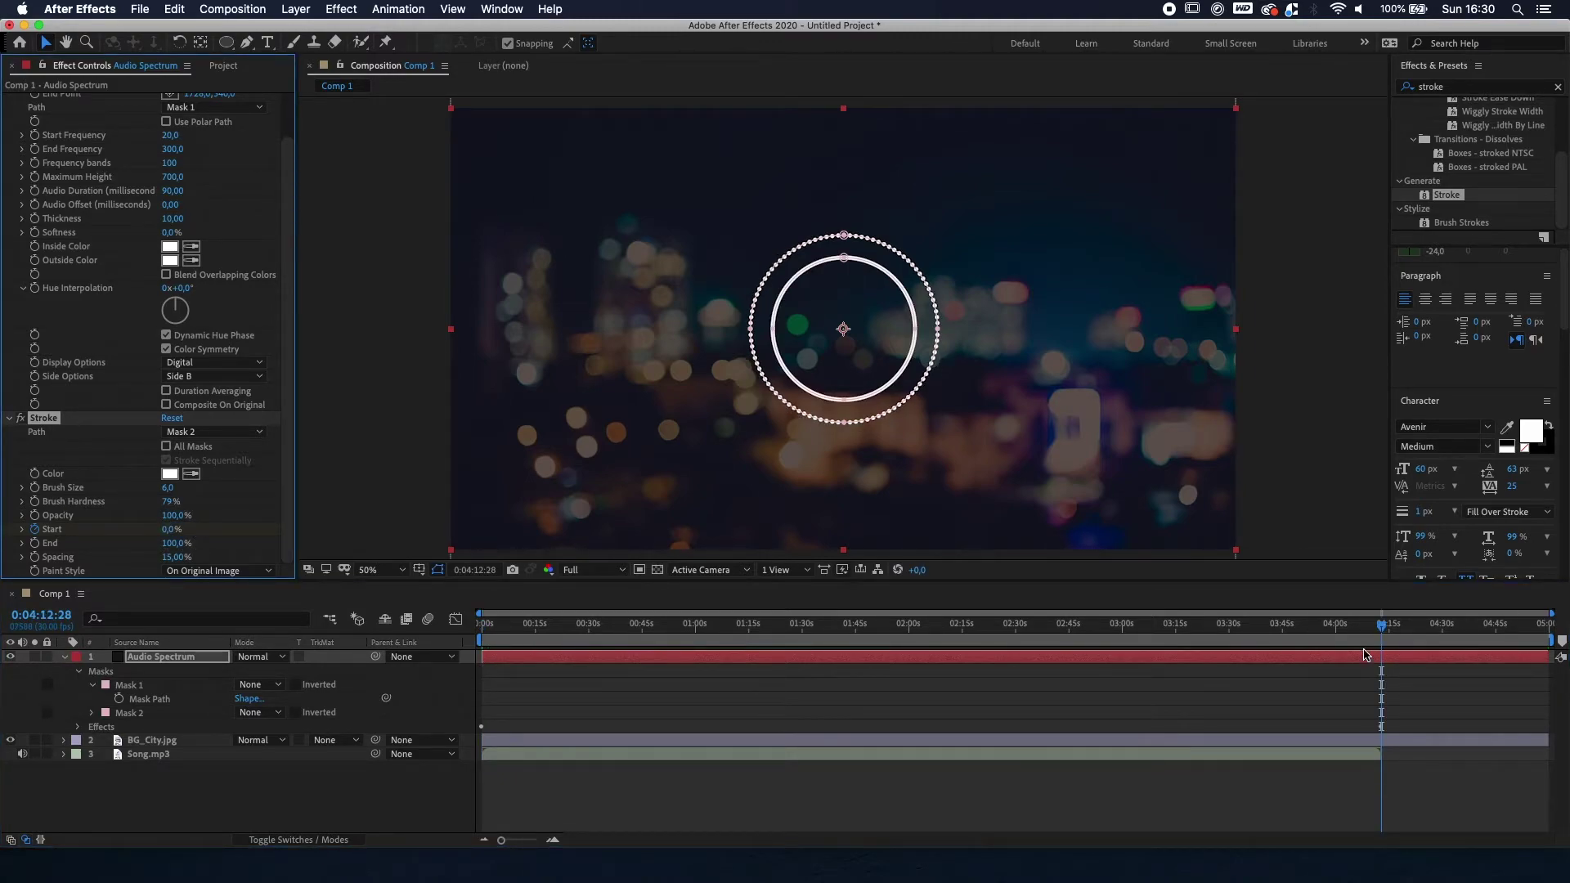
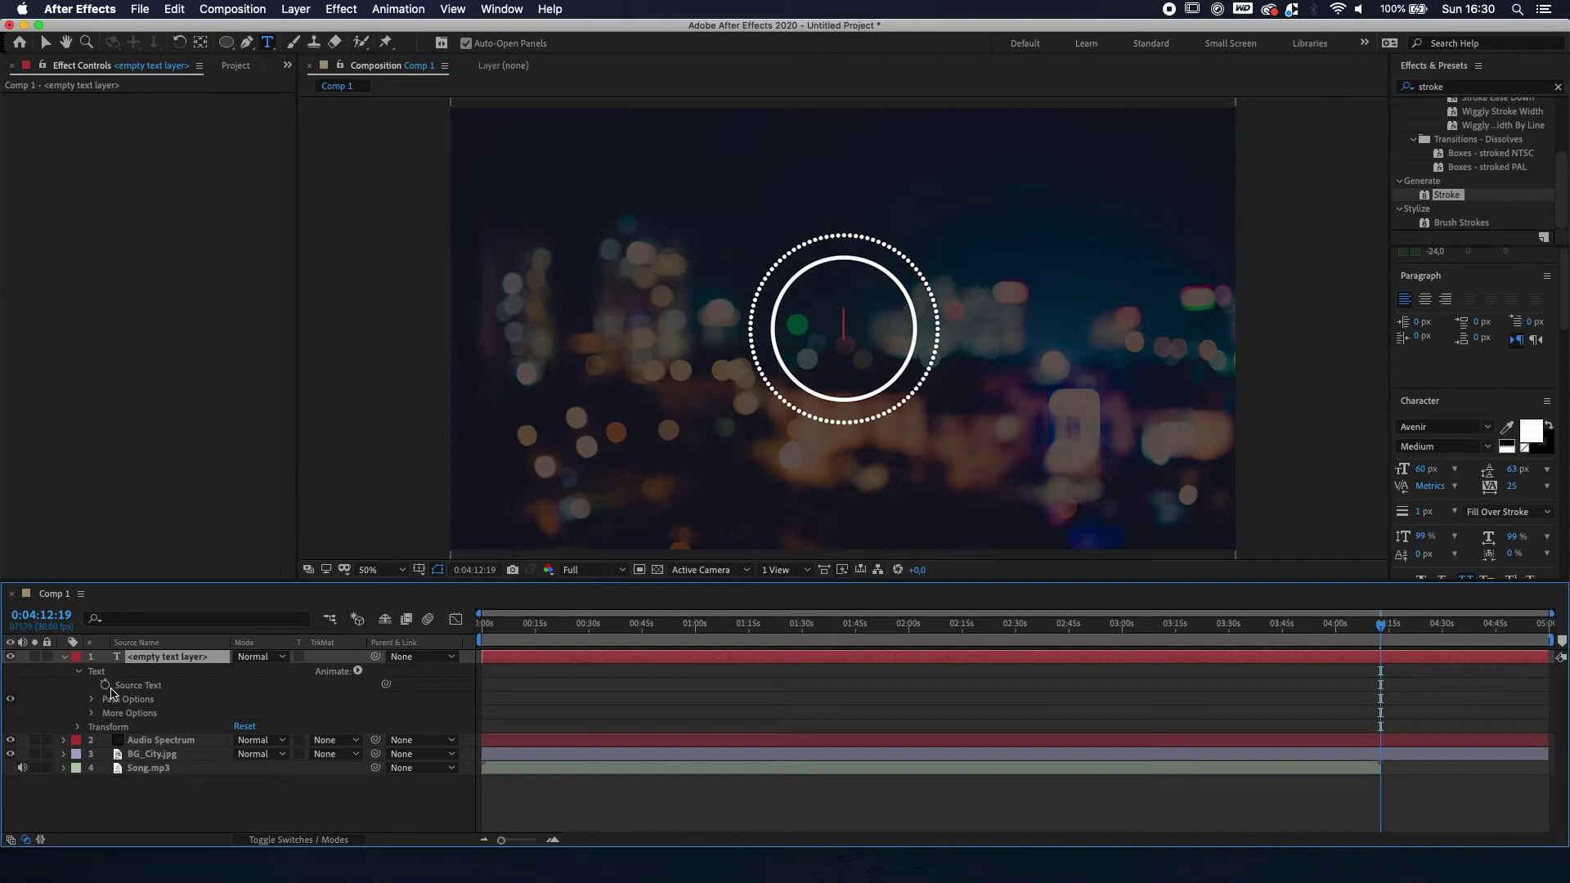
Step: Copy the clock script from the Script_Clock document in Pages and paste it as the empty text layer's Source Text expression in After Effects
{"action": "key", "text": "super+Tab"}
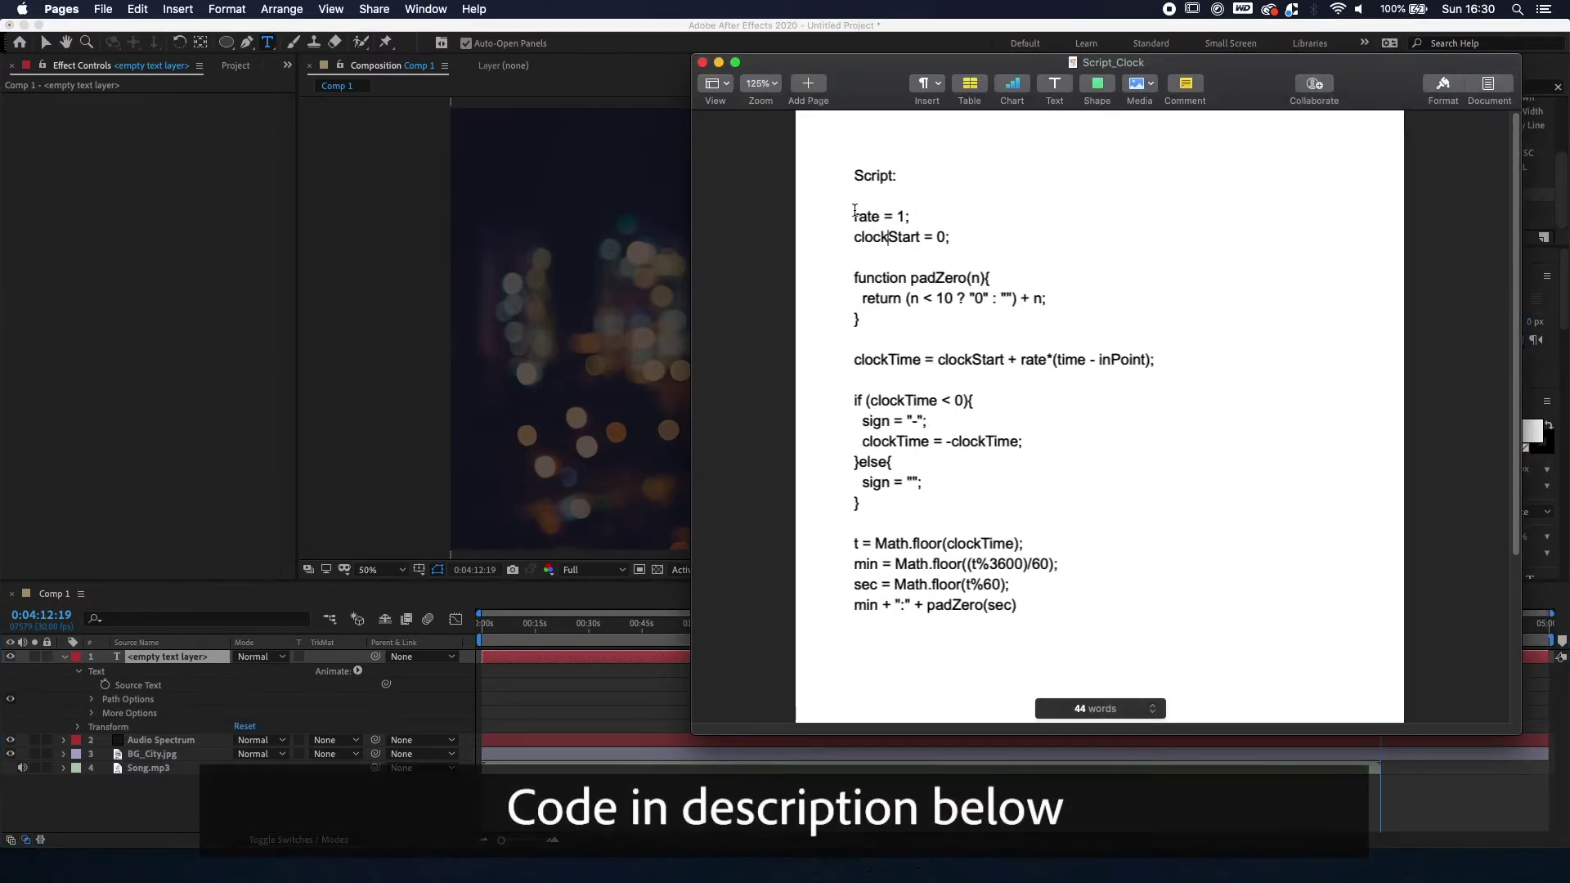
{"action": "left_click_drag", "start_coordinate": [855, 214], "coordinate": [1095, 608]}
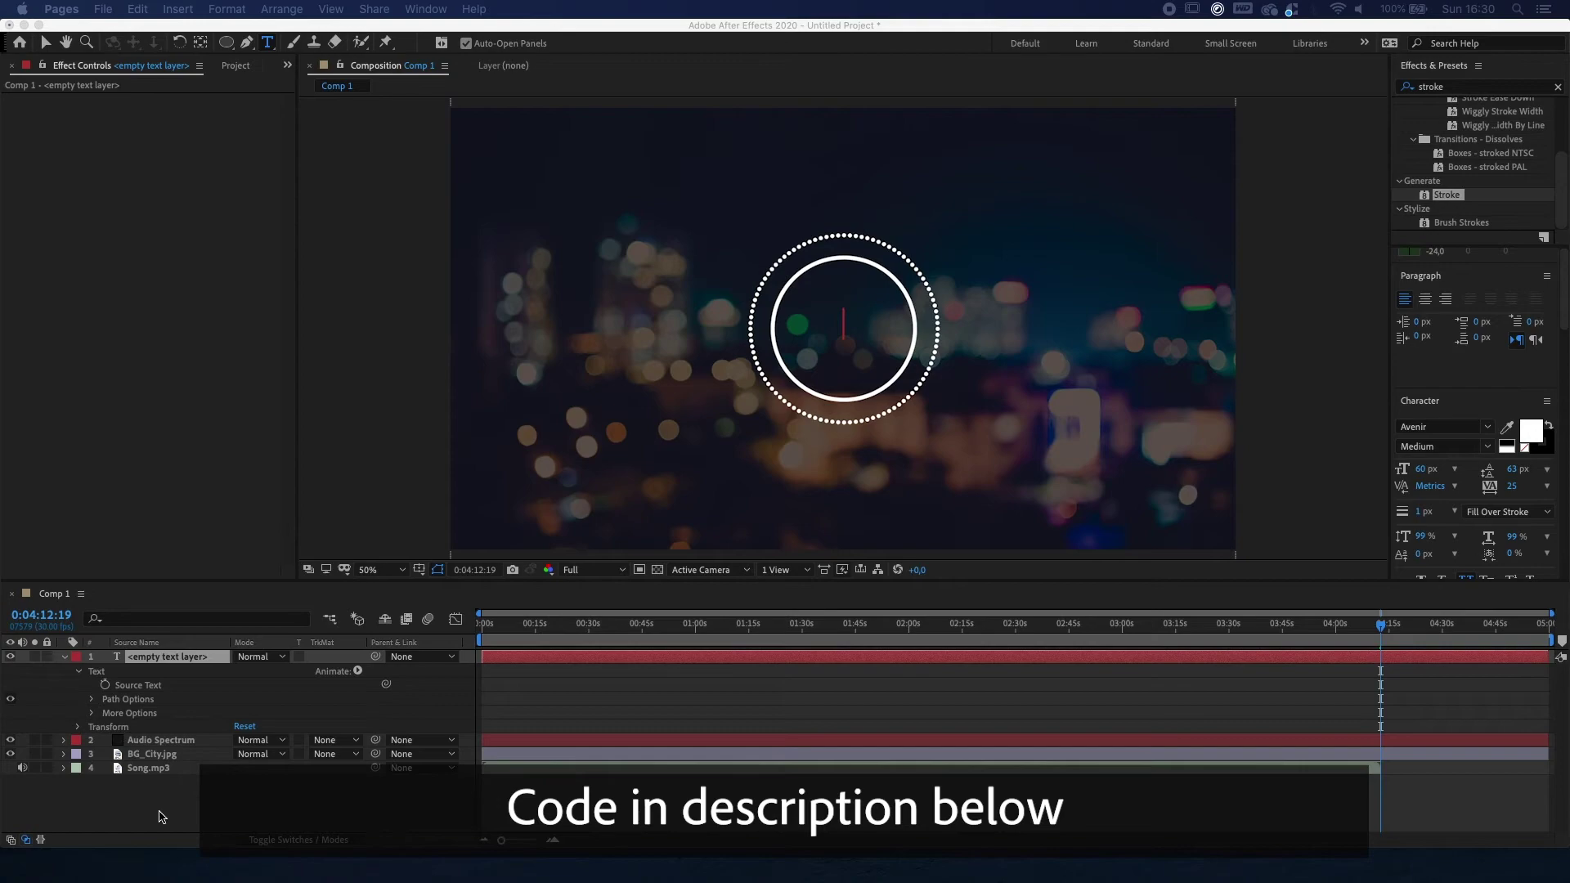
{"action": "left_click", "coordinate": [105, 685], "text": "alt"}
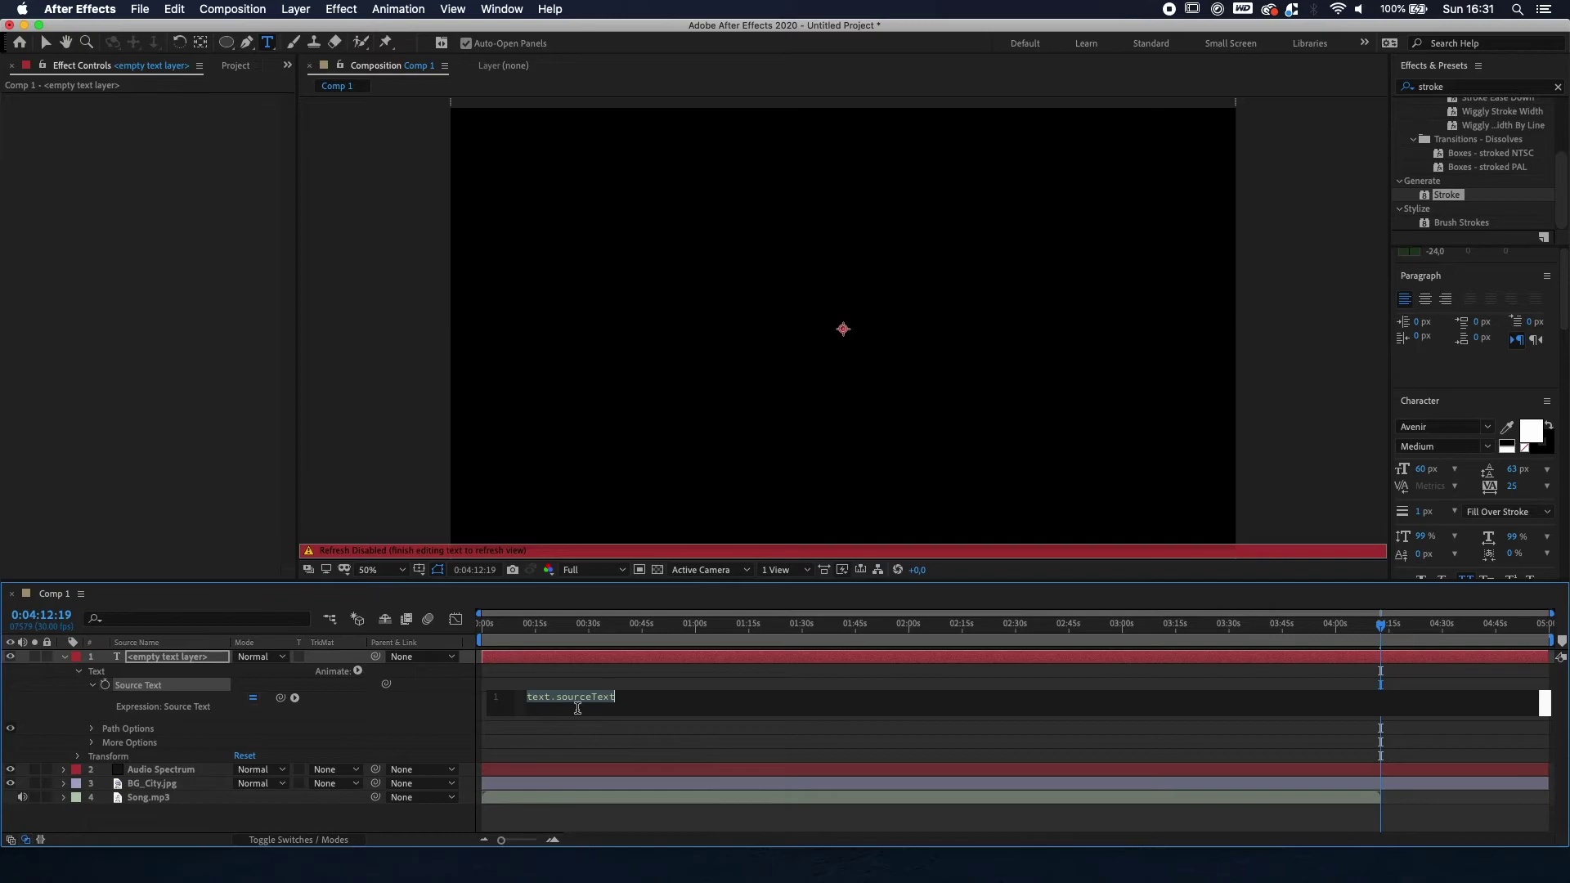
{"action": "key", "text": "super+v"}
{"action": "left_click", "coordinate": [155, 659]}
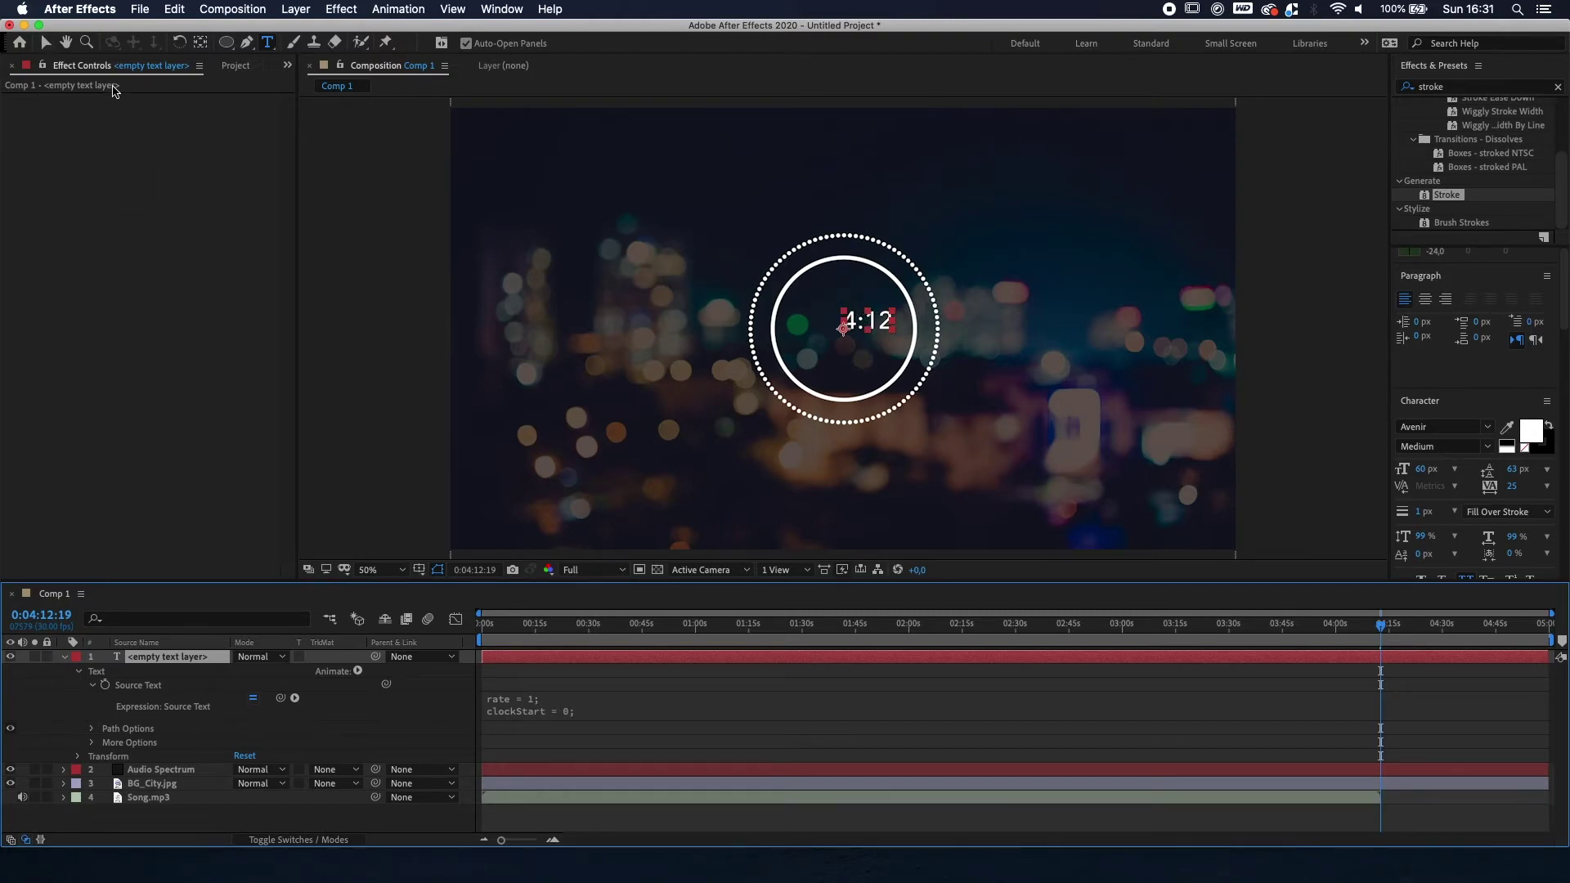
Step: Centre the timer text's anchor point, enlarge and centre the text inside the inner circle, and collapse the layer's properties
{"action": "left_click", "coordinate": [46, 43]}
{"action": "scroll", "coordinate": [798, 319], "scroll_direction": "down", "scroll_amount": 4}
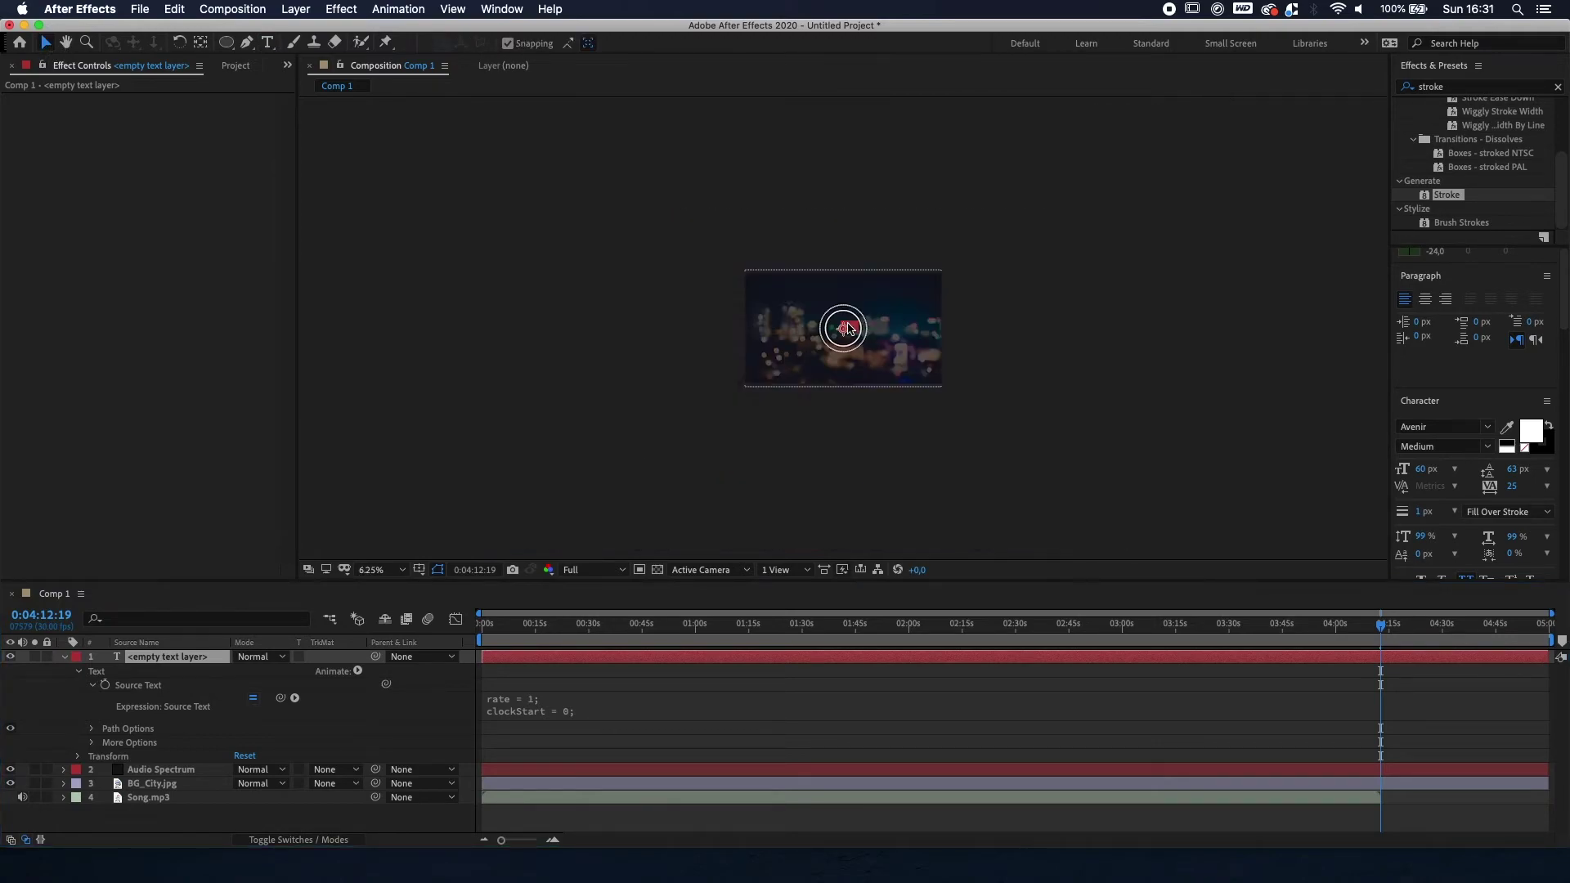
{"action": "scroll", "coordinate": [817, 323], "scroll_direction": "up", "scroll_amount": 6}
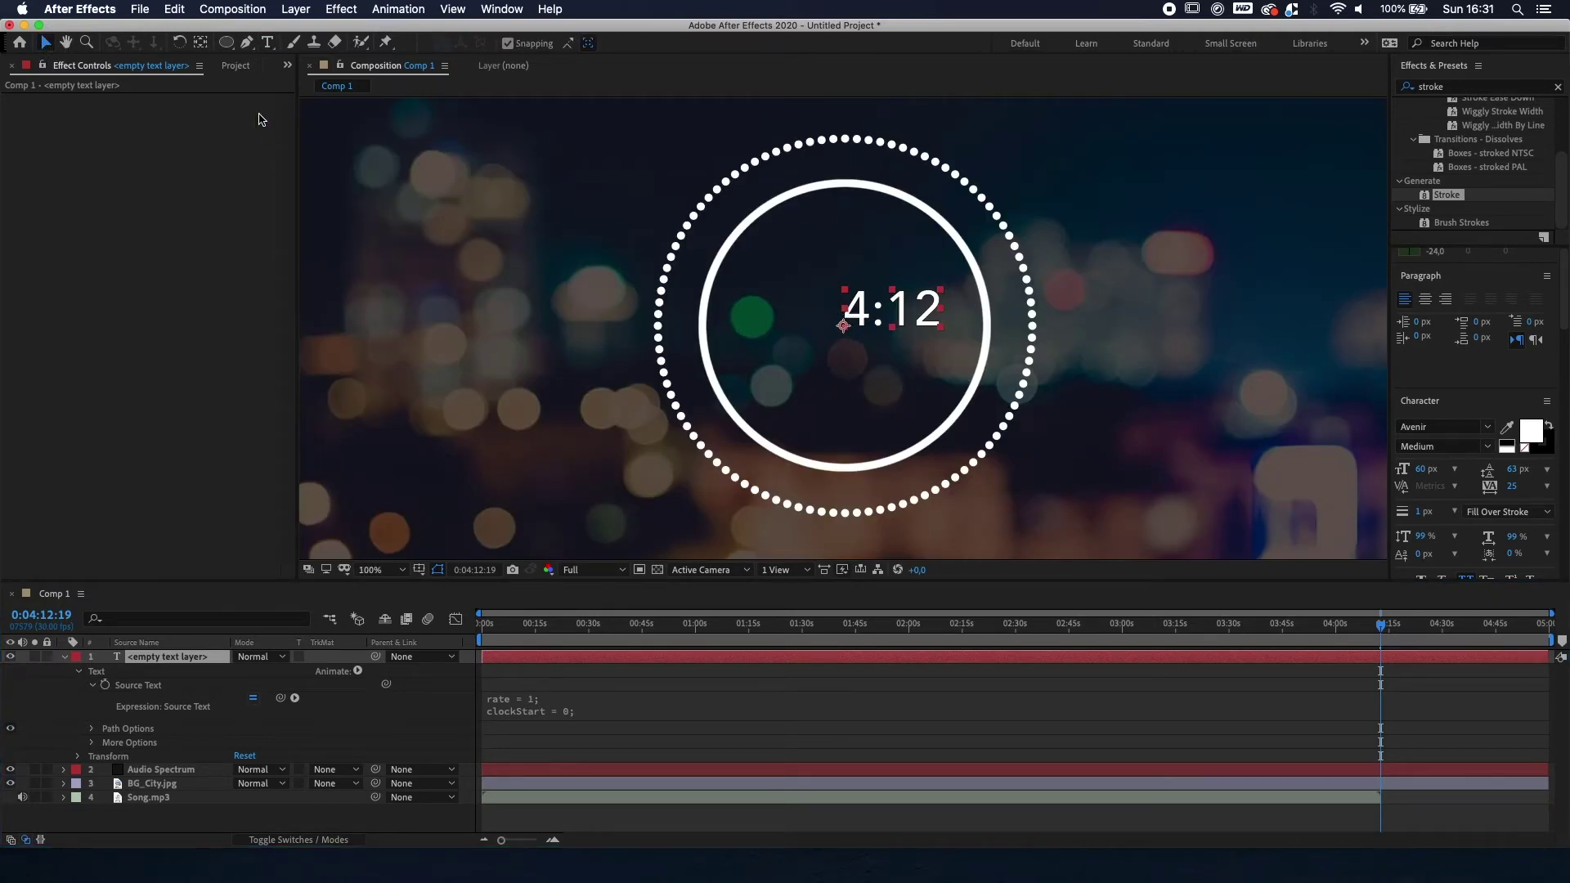
{"action": "left_click", "coordinate": [201, 42]}
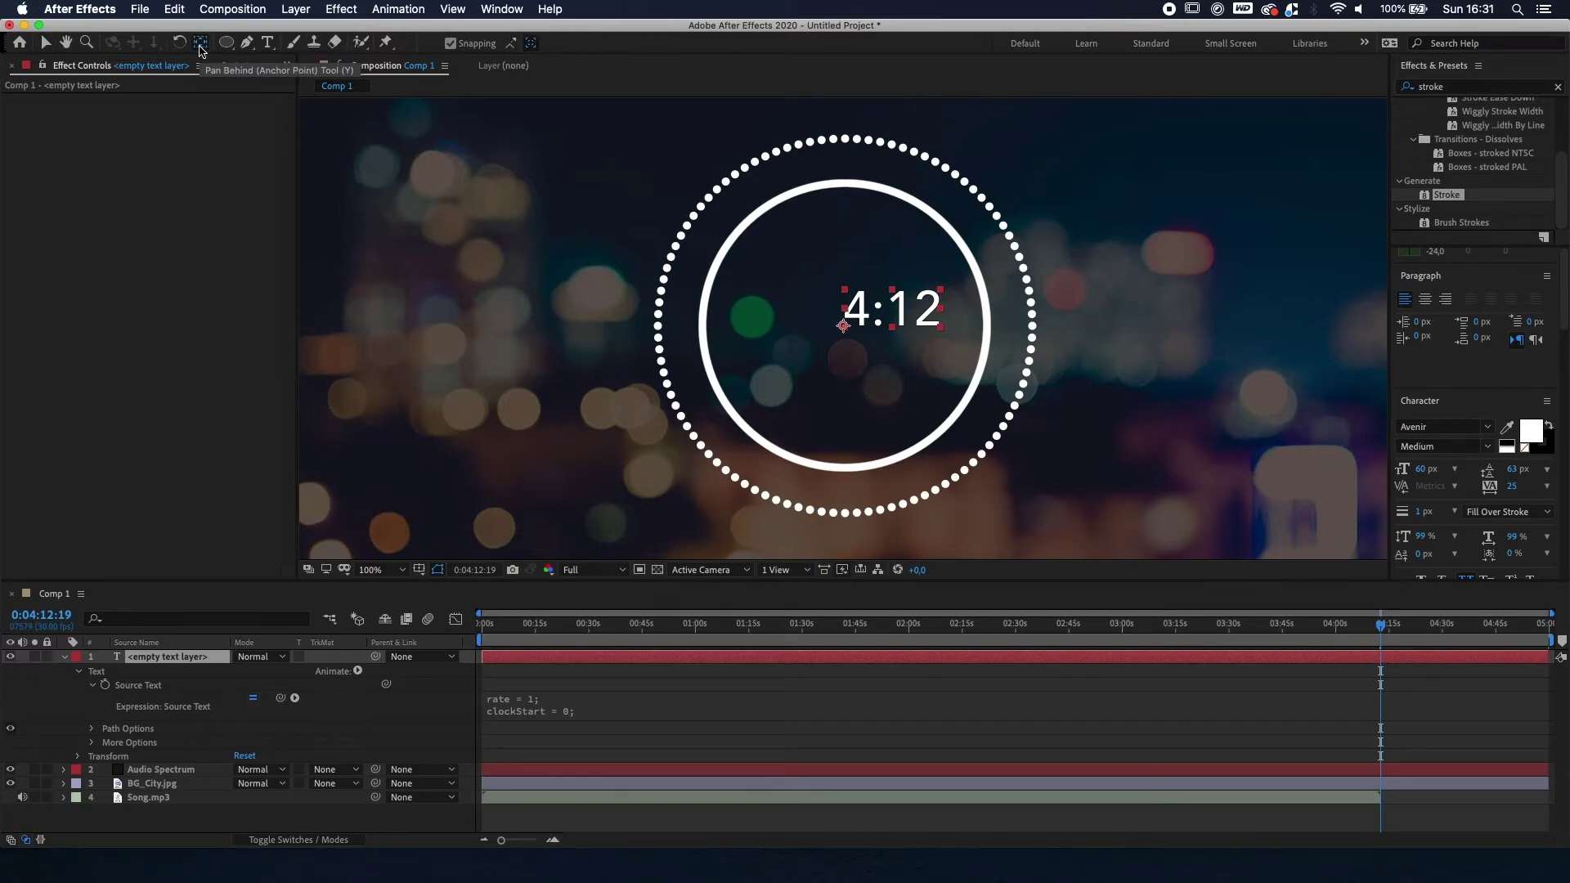
{"action": "left_click_drag", "start_coordinate": [843, 325], "coordinate": [916, 336]}
{"action": "left_click", "coordinate": [45, 43]}
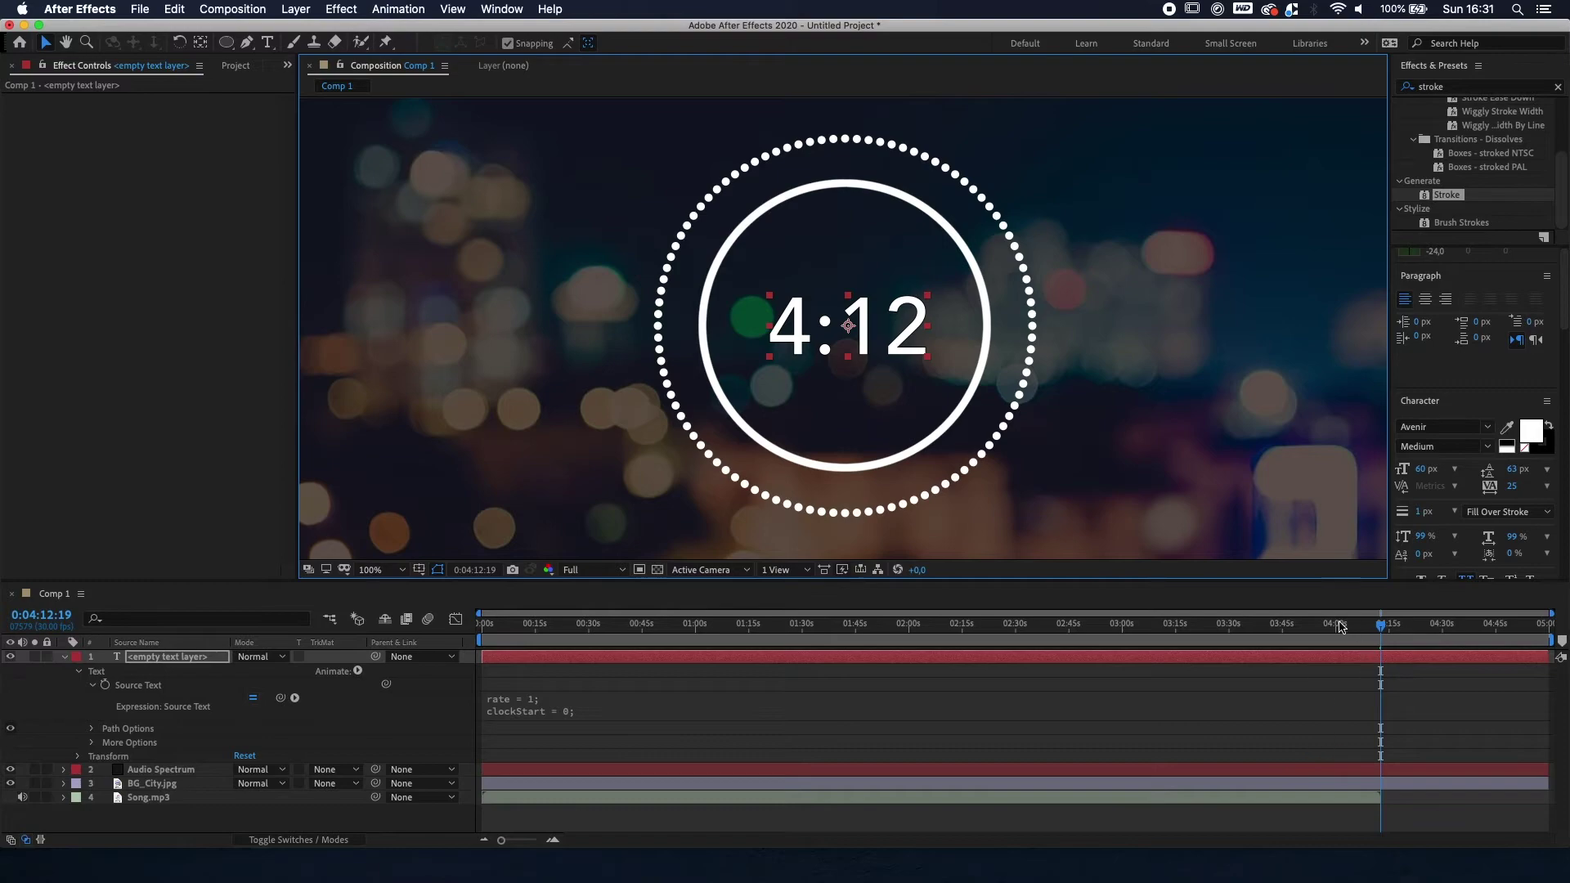
{"action": "left_click", "coordinate": [65, 657]}
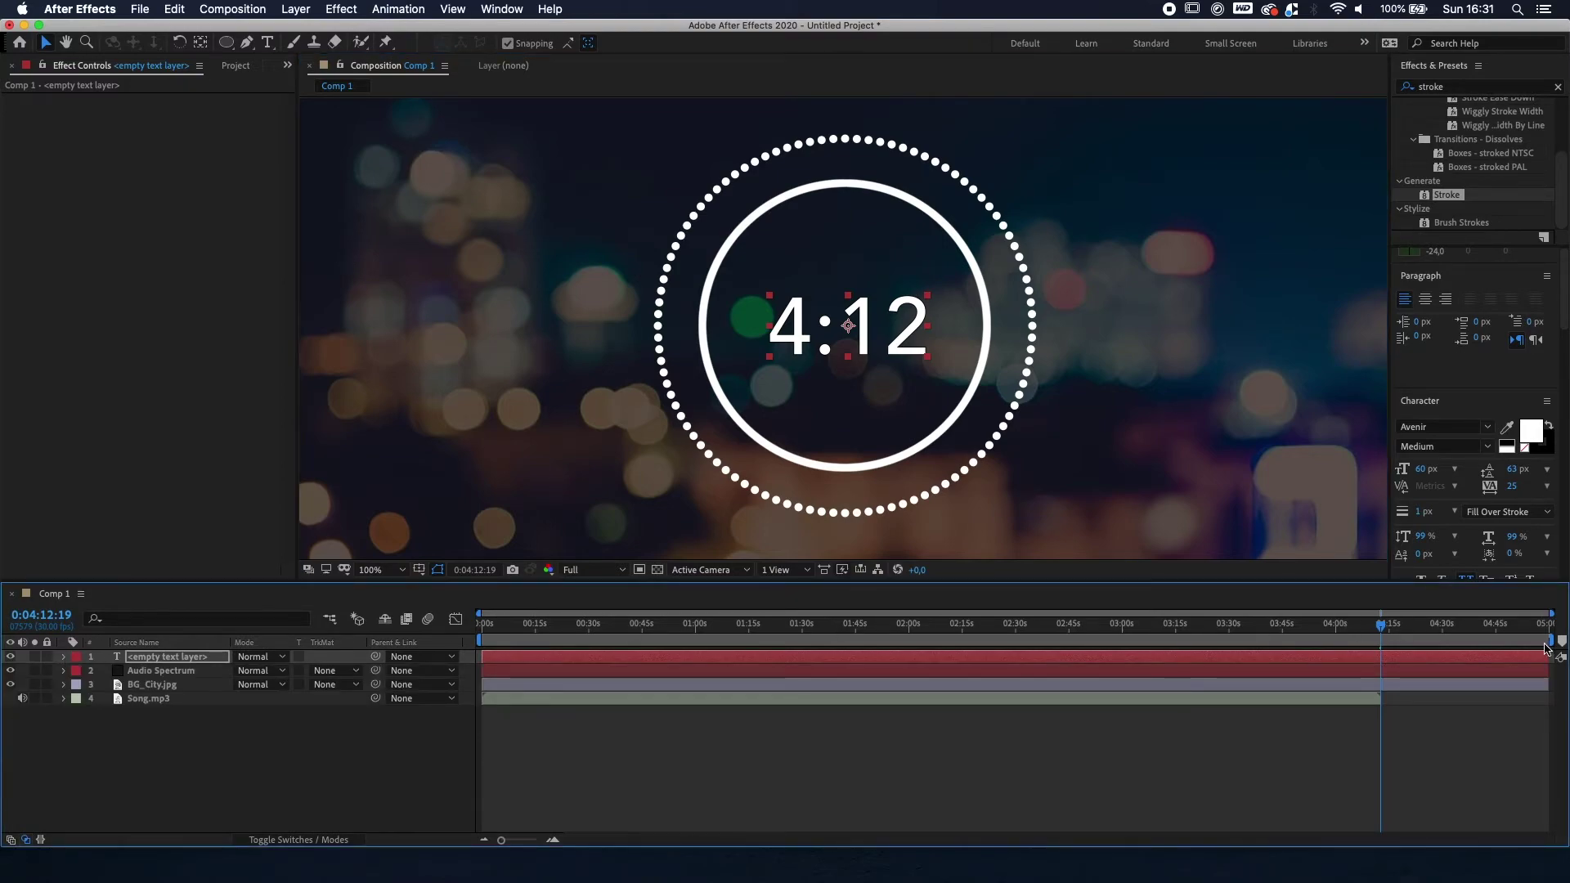
Step: Try right and centre alignment for the timer text while previewing, restore left alignment, and preview up to 0:02:35:05
{"action": "left_click_drag", "start_coordinate": [1380, 629], "coordinate": [676, 629]}
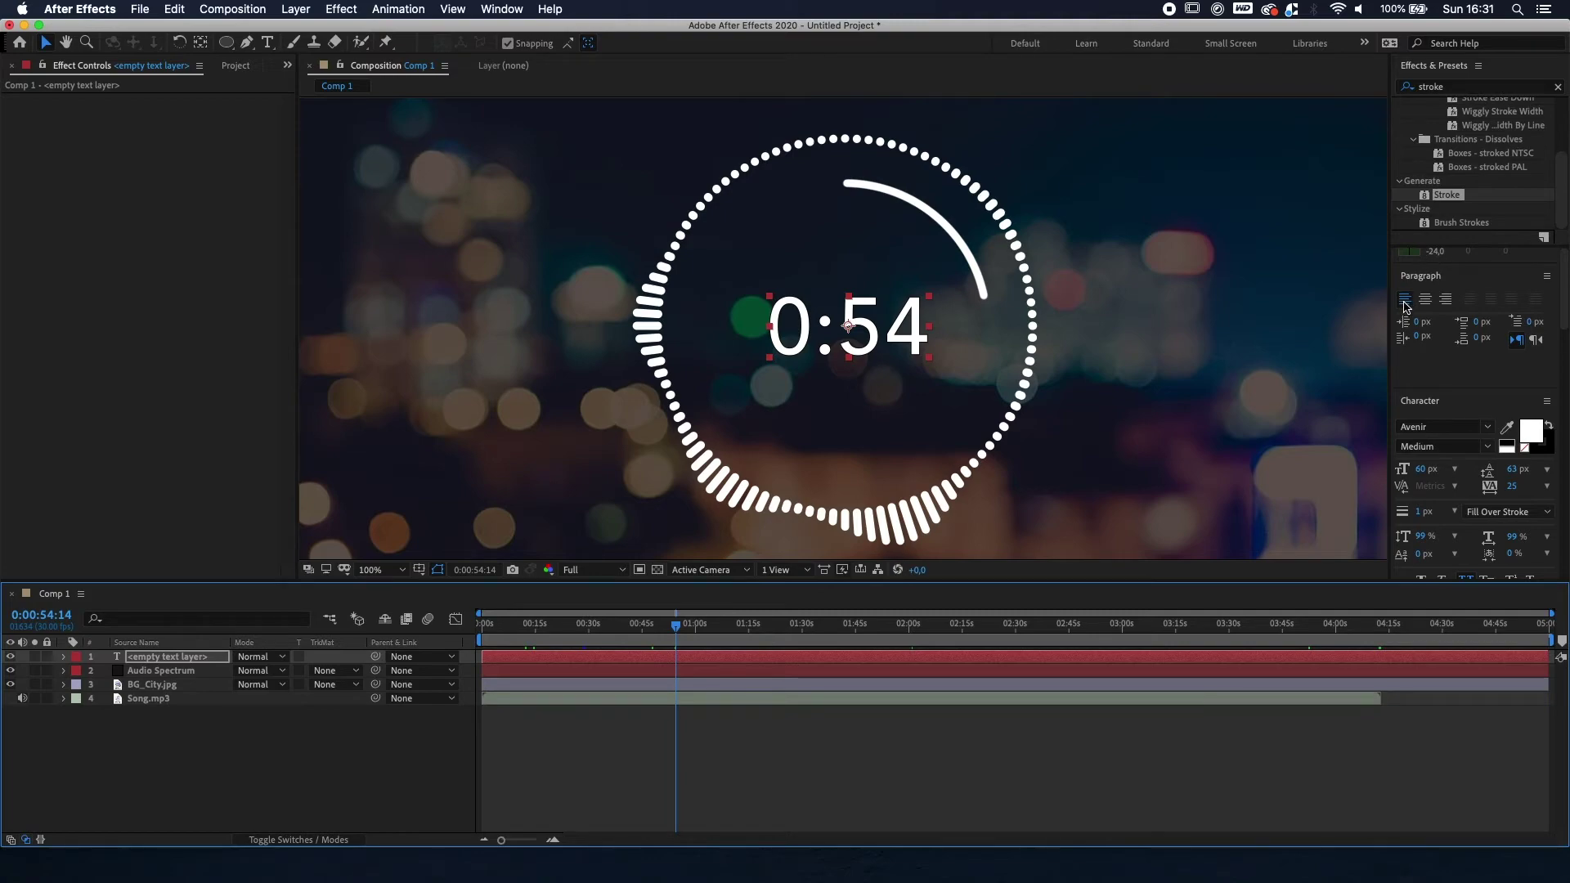
{"action": "left_click", "coordinate": [1445, 300]}
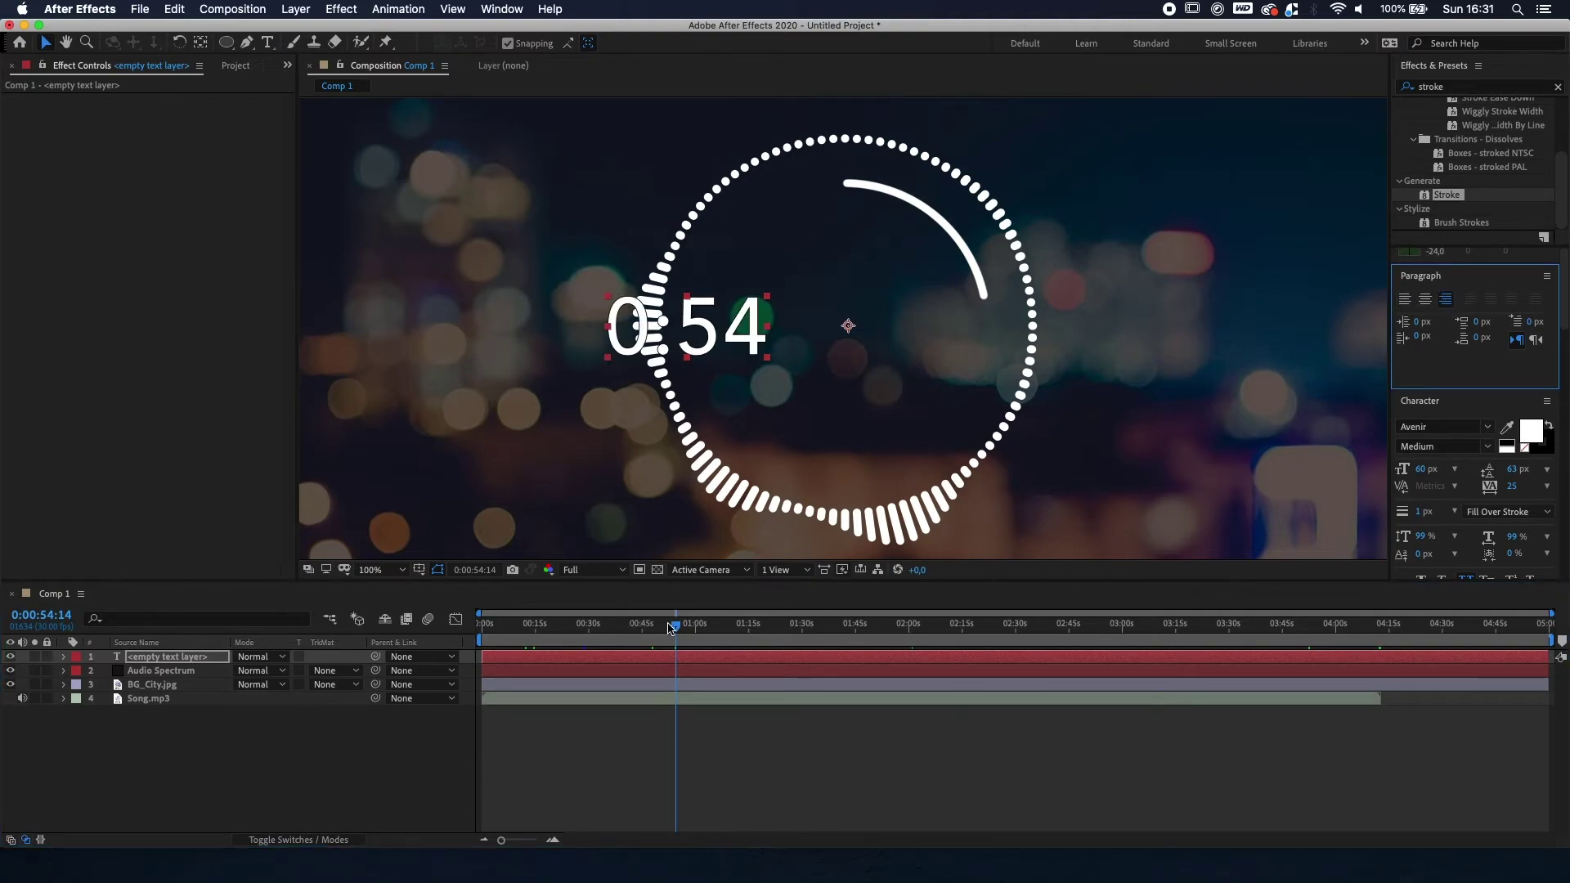
{"action": "left_click_drag", "start_coordinate": [675, 629], "coordinate": [1162, 641]}
{"action": "left_click_drag", "start_coordinate": [974, 643], "coordinate": [482, 641]}
{"action": "left_click", "coordinate": [1424, 299]}
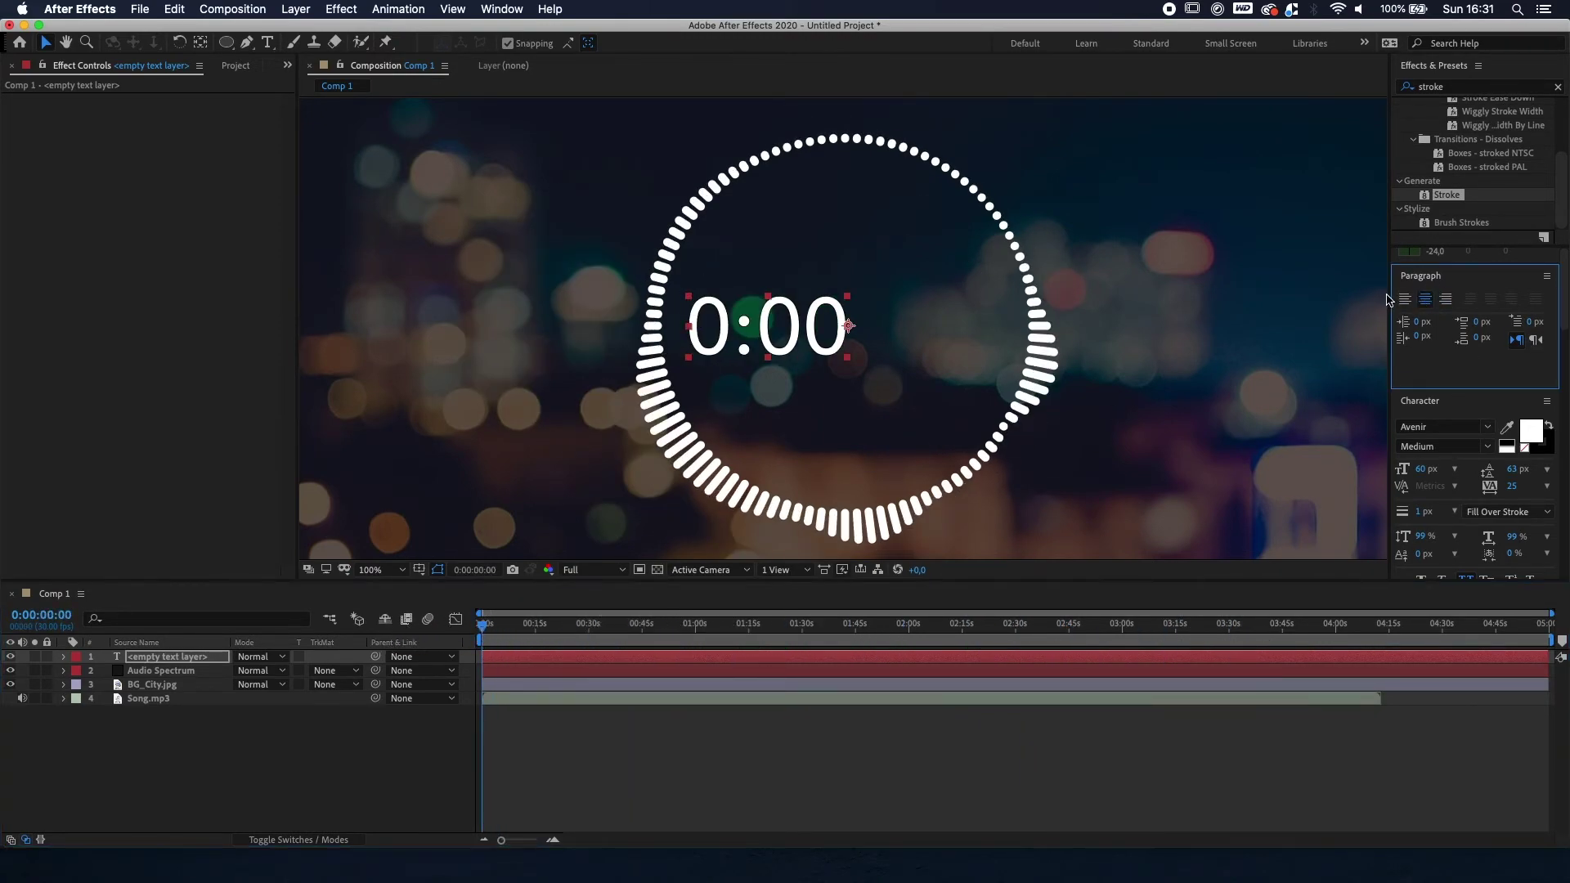
{"action": "left_click", "coordinate": [1404, 299]}
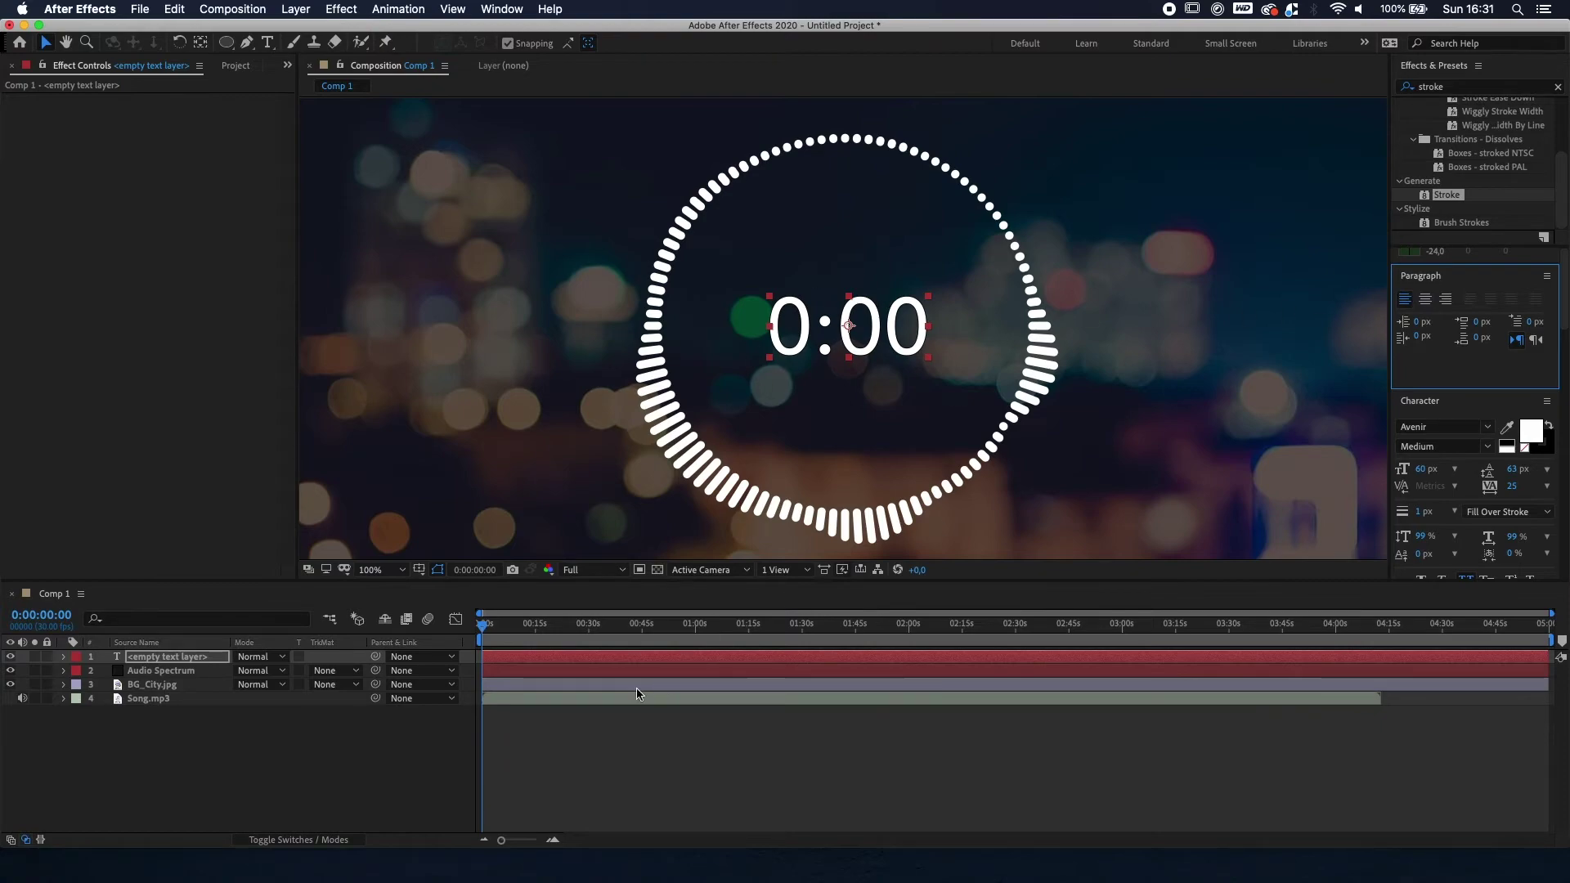
{"action": "left_click_drag", "start_coordinate": [482, 641], "coordinate": [1036, 645]}
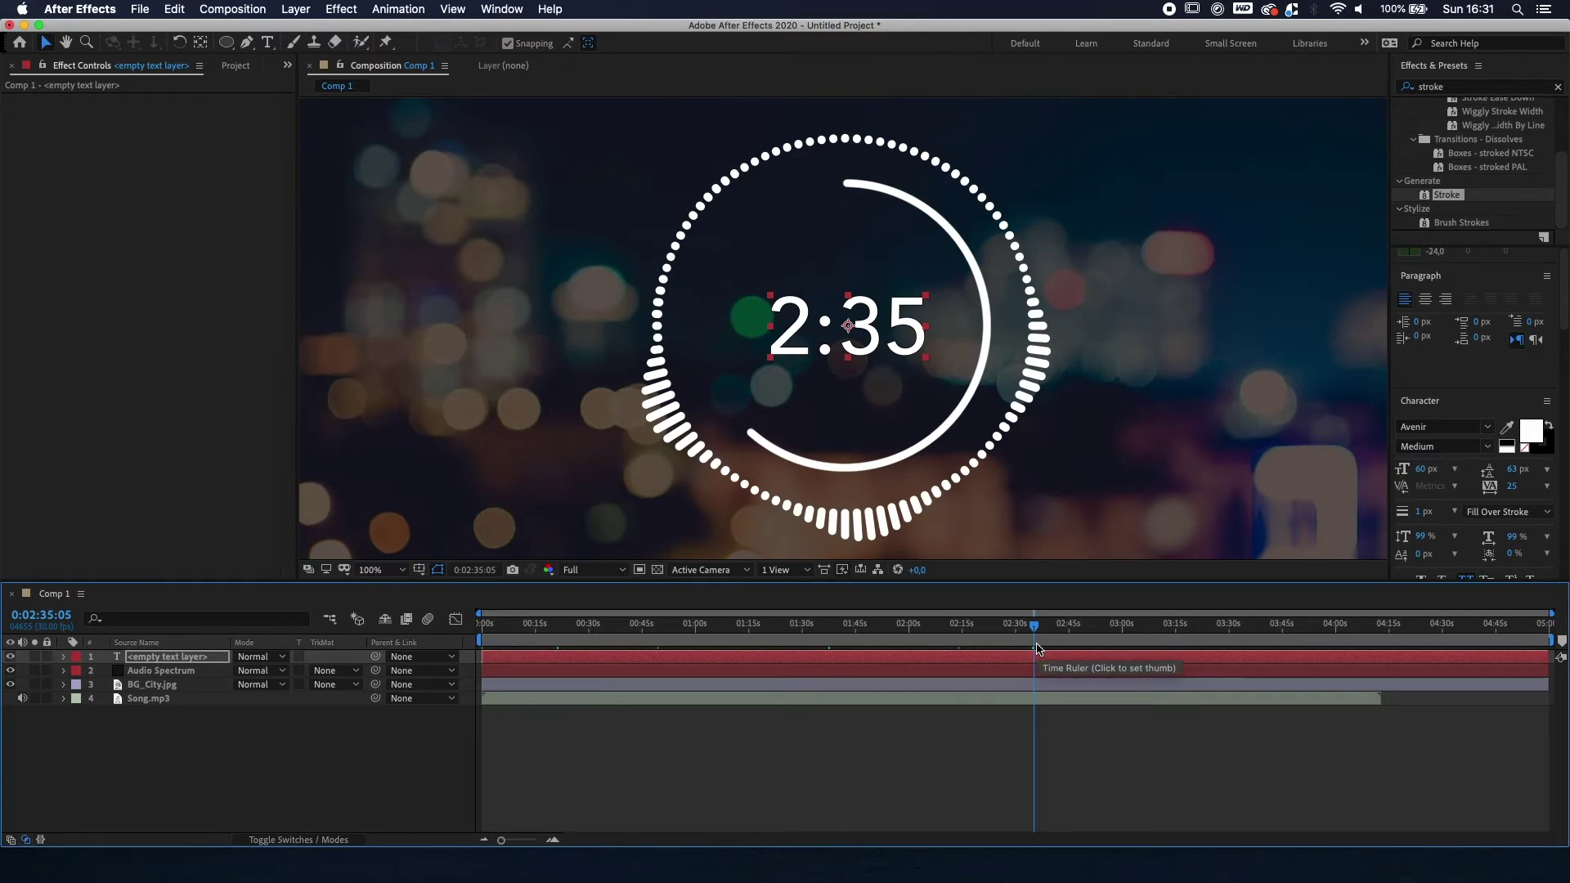
Step: Pre-compose the empty text layer and the Audio Spectrum layer into a new composition named Audio Spectrum
{"action": "left_click", "coordinate": [150, 731]}
{"action": "left_click", "coordinate": [158, 670]}
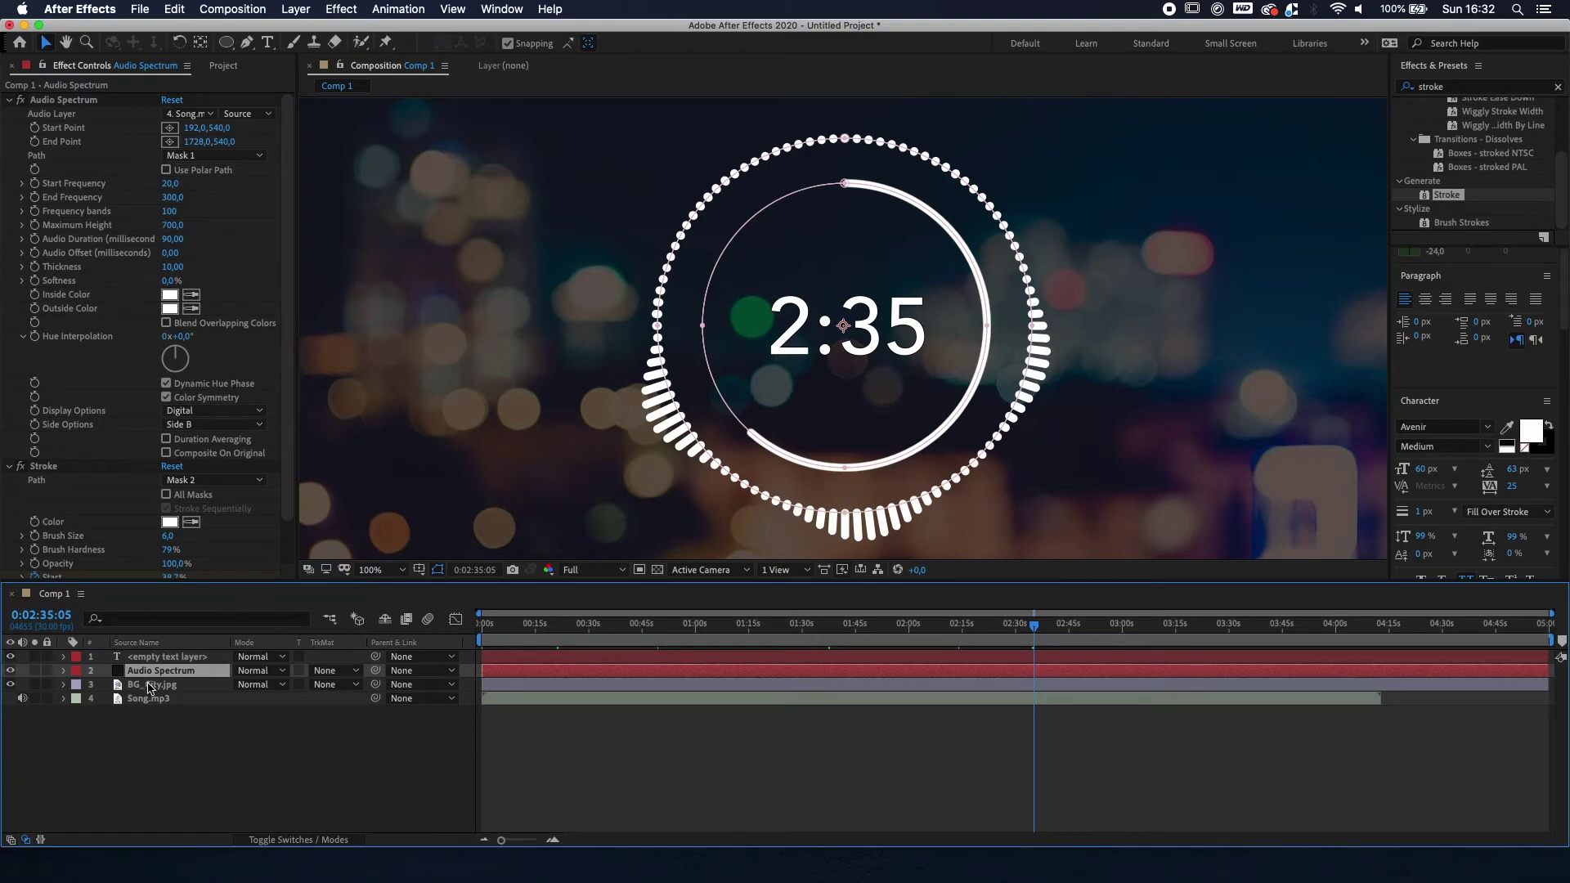
{"action": "left_click", "coordinate": [168, 657], "text": "shift"}
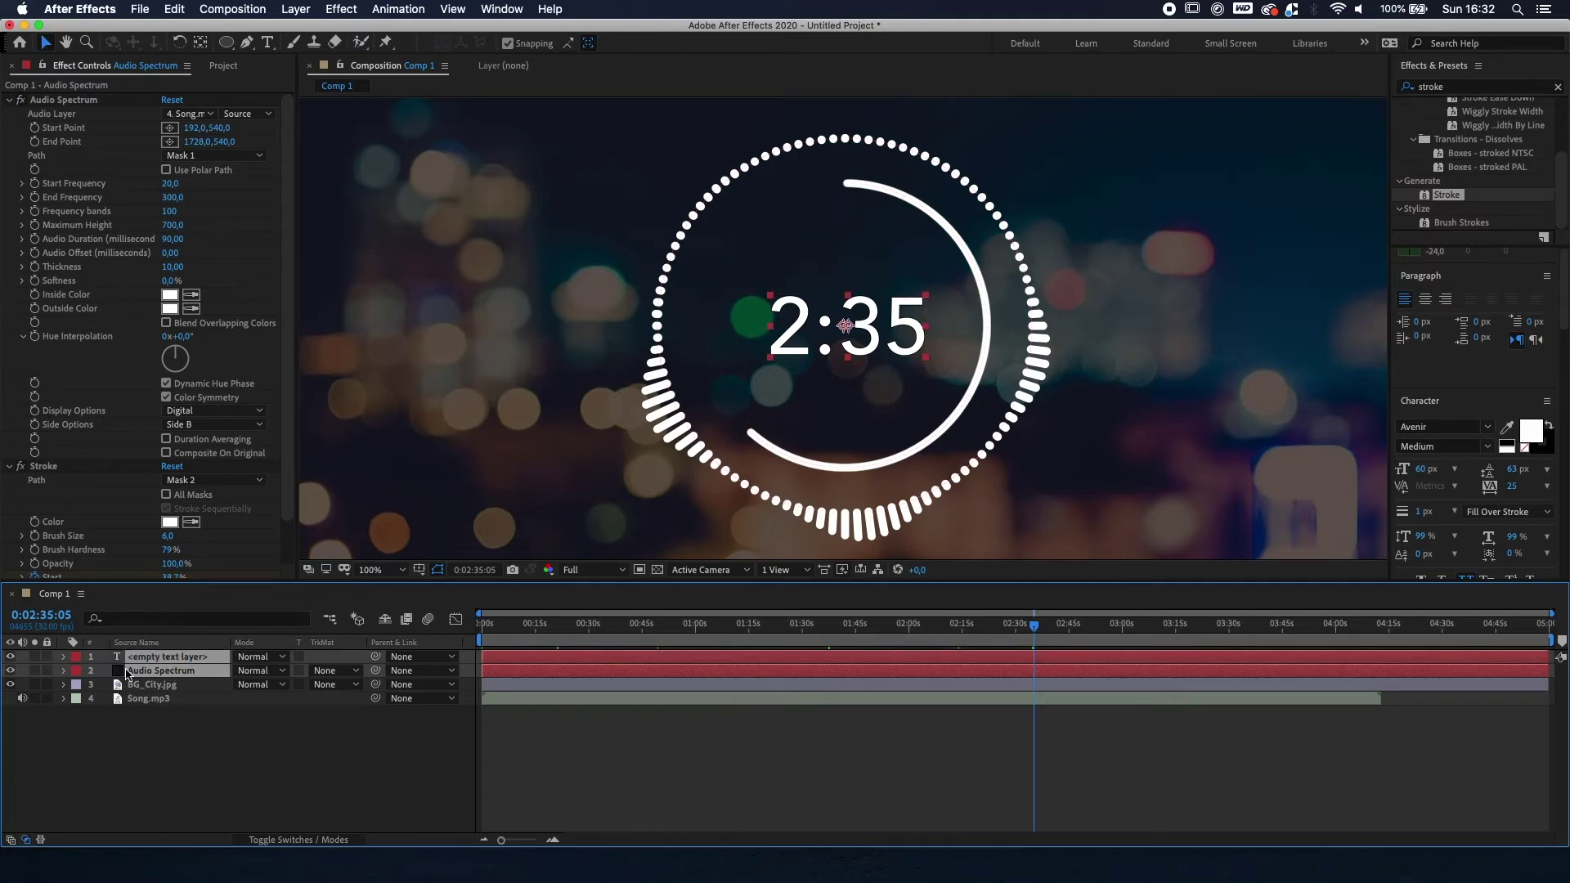
{"action": "right_click", "coordinate": [169, 660]}
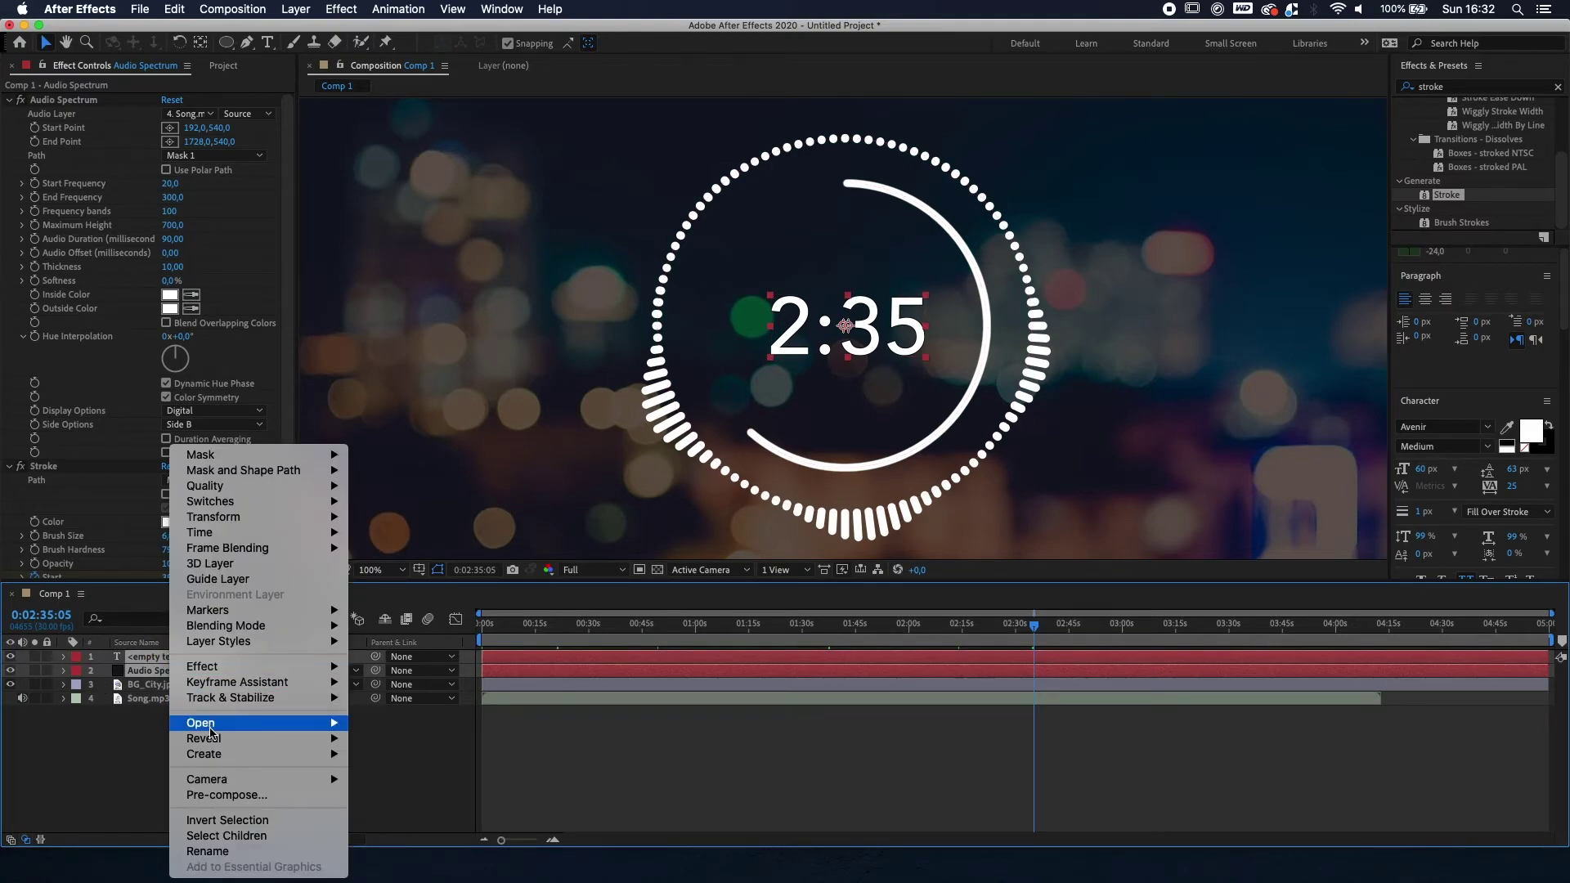
{"action": "left_click", "coordinate": [223, 797]}
{"action": "type", "text": "Audio Spectrum"}
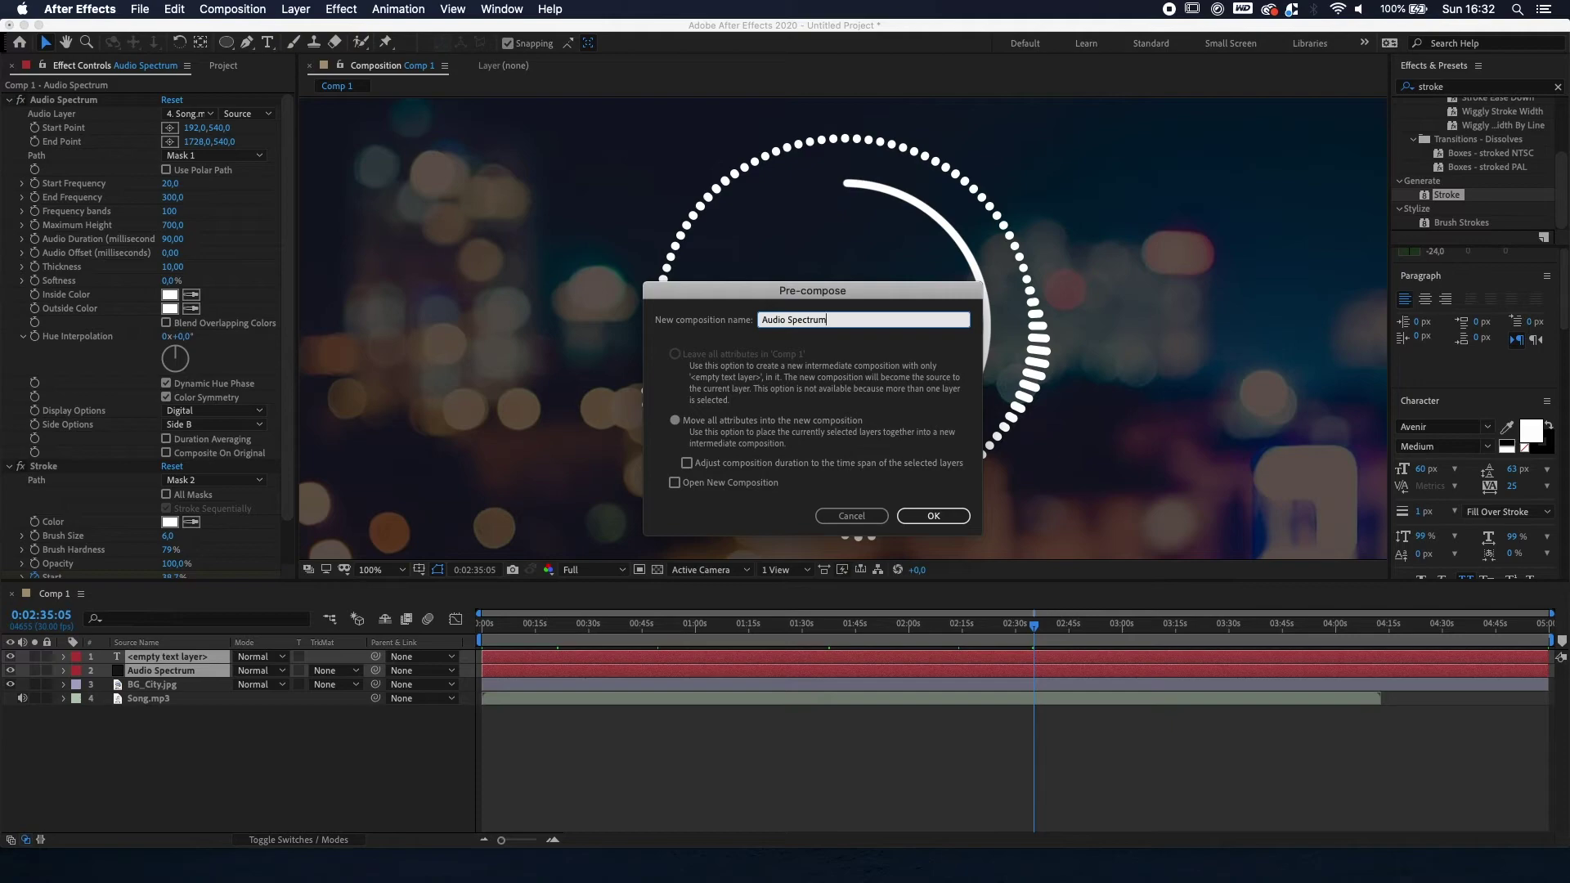
{"action": "key", "text": "Return"}
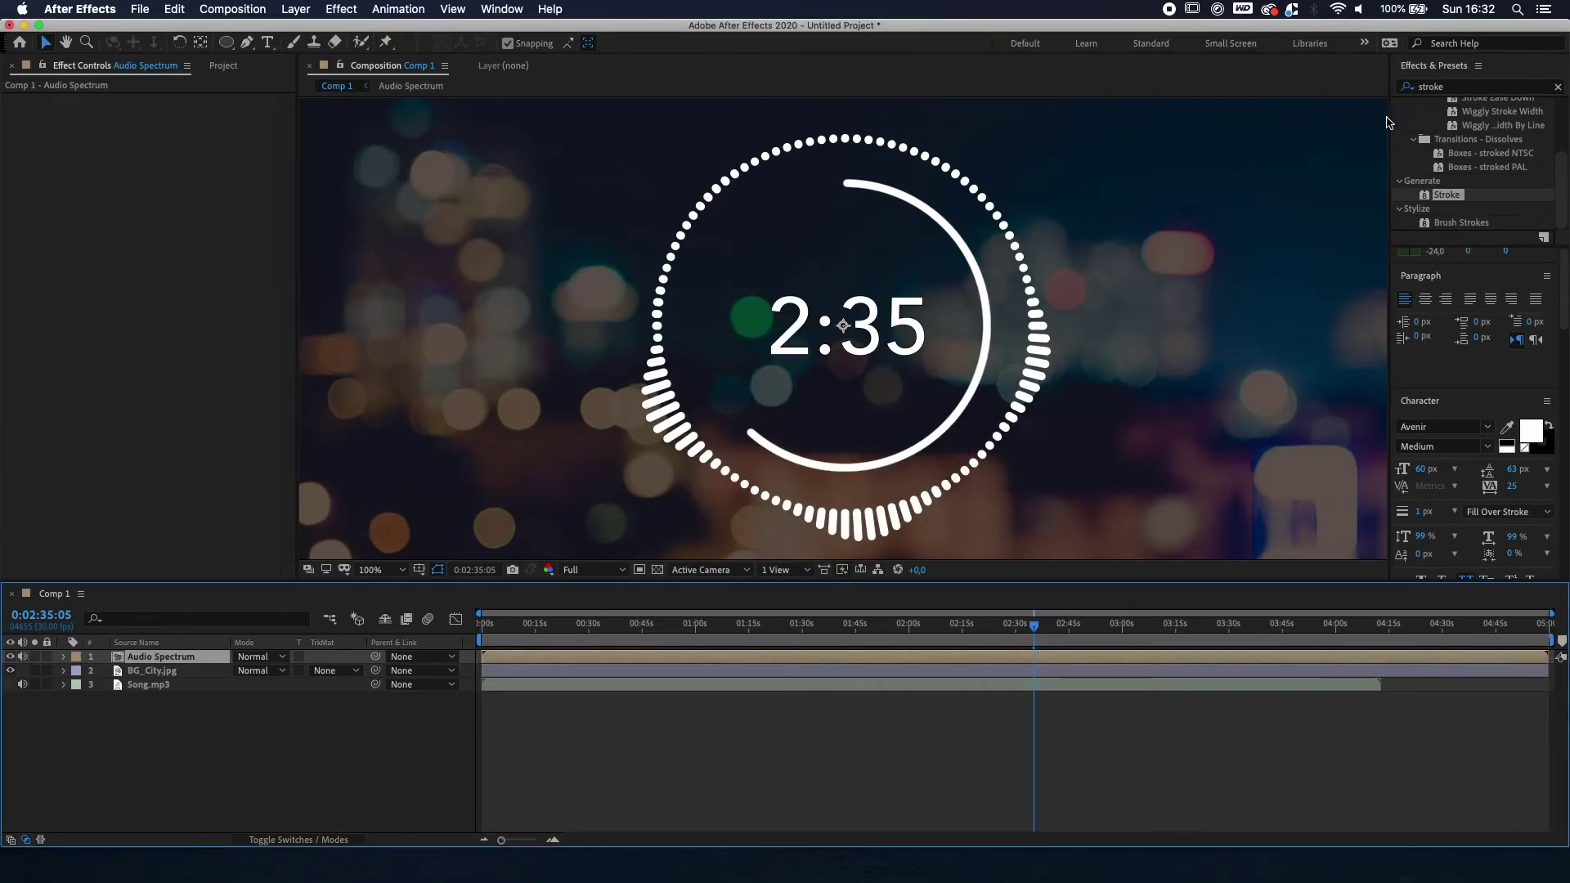
Step: Find the 4-Color Gradient effect and apply it to the pre-composed Audio Spectrum layer
{"action": "left_click", "coordinate": [1456, 87]}
{"action": "double_click", "coordinate": [1456, 87]}
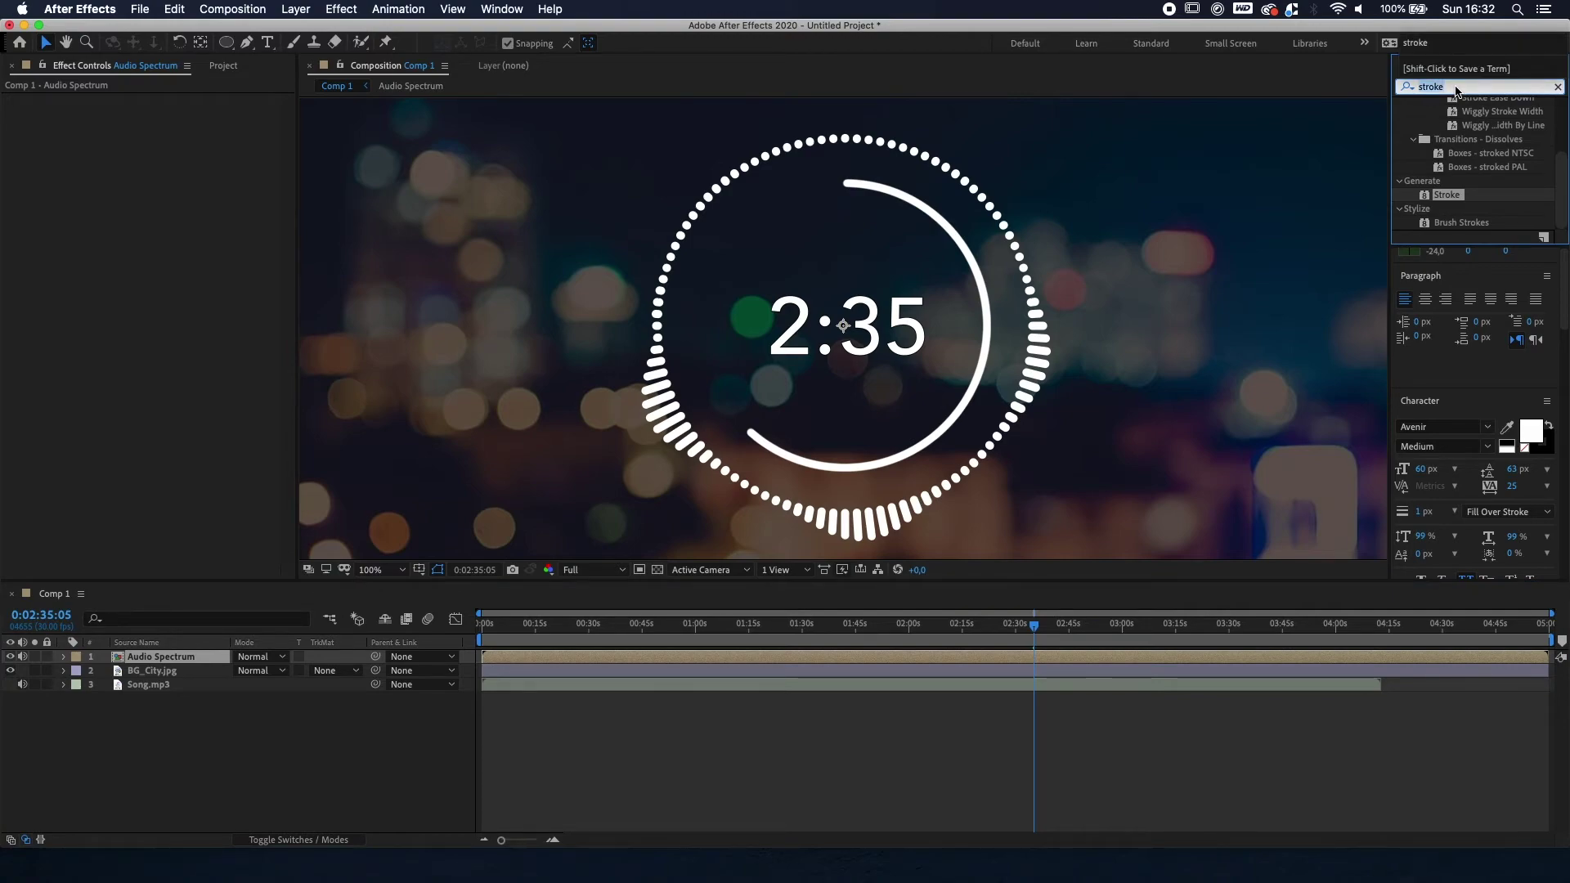
{"action": "type", "text": "gradient"}
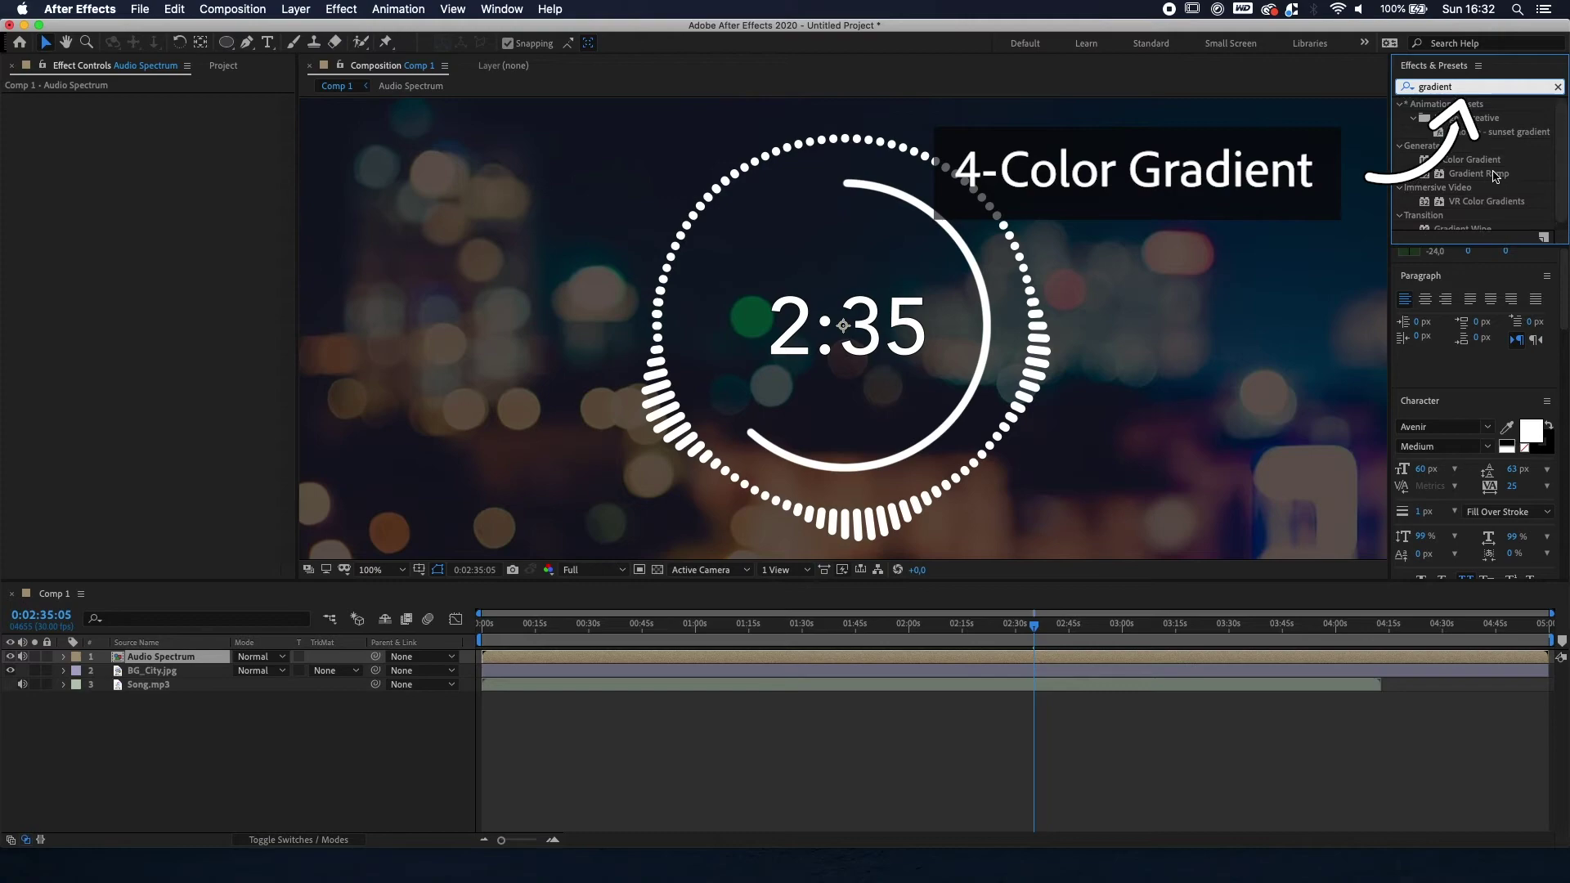
{"action": "left_click", "coordinate": [1446, 161]}
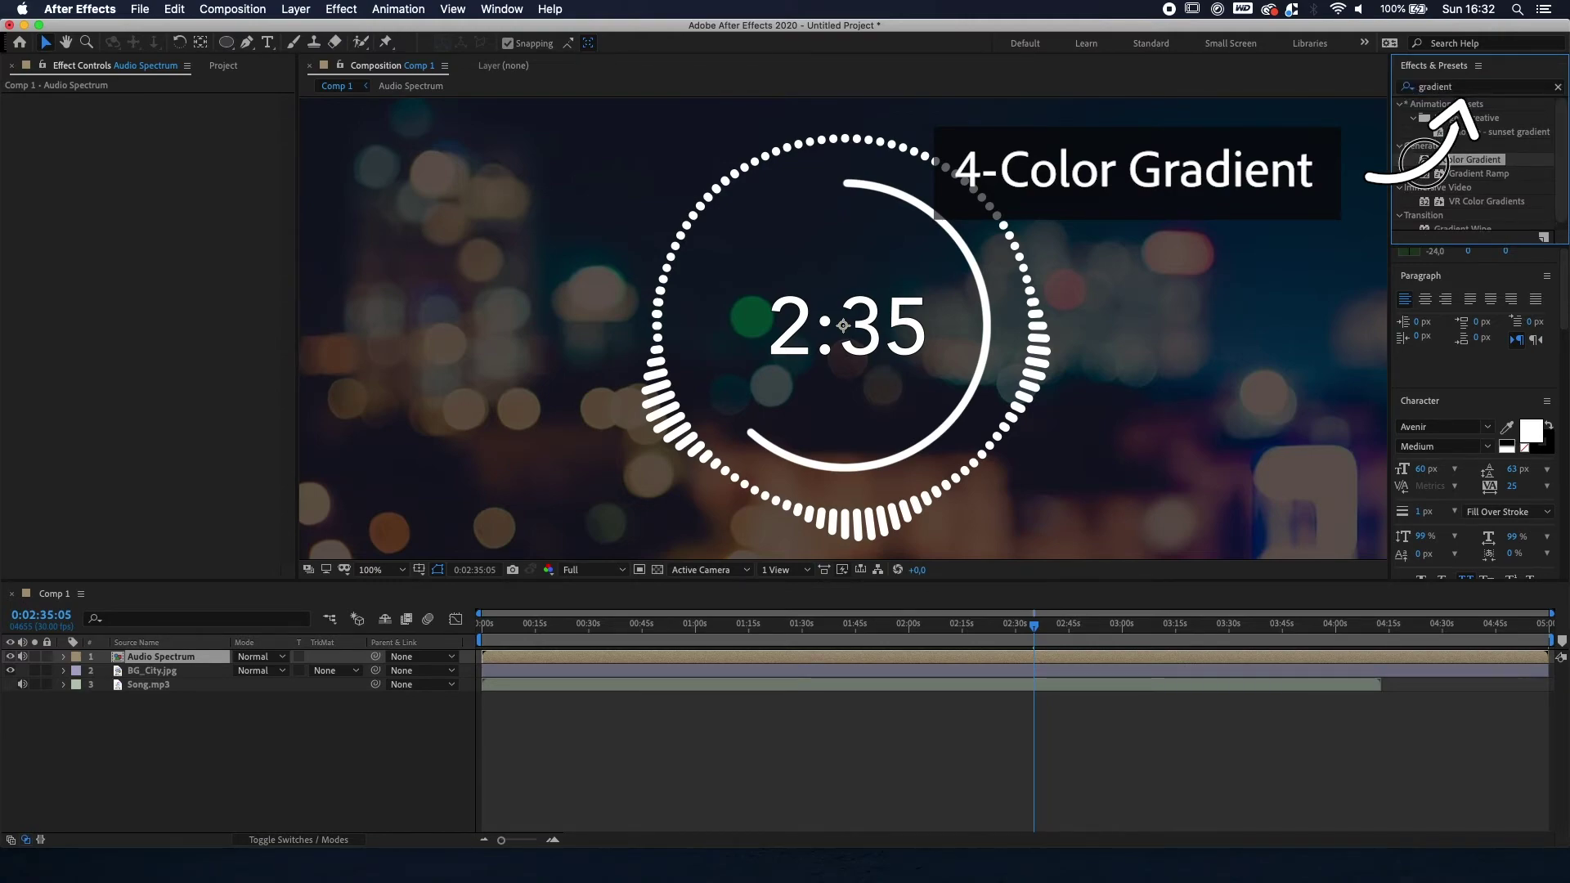
{"action": "left_click_drag", "start_coordinate": [1446, 160], "coordinate": [839, 378]}
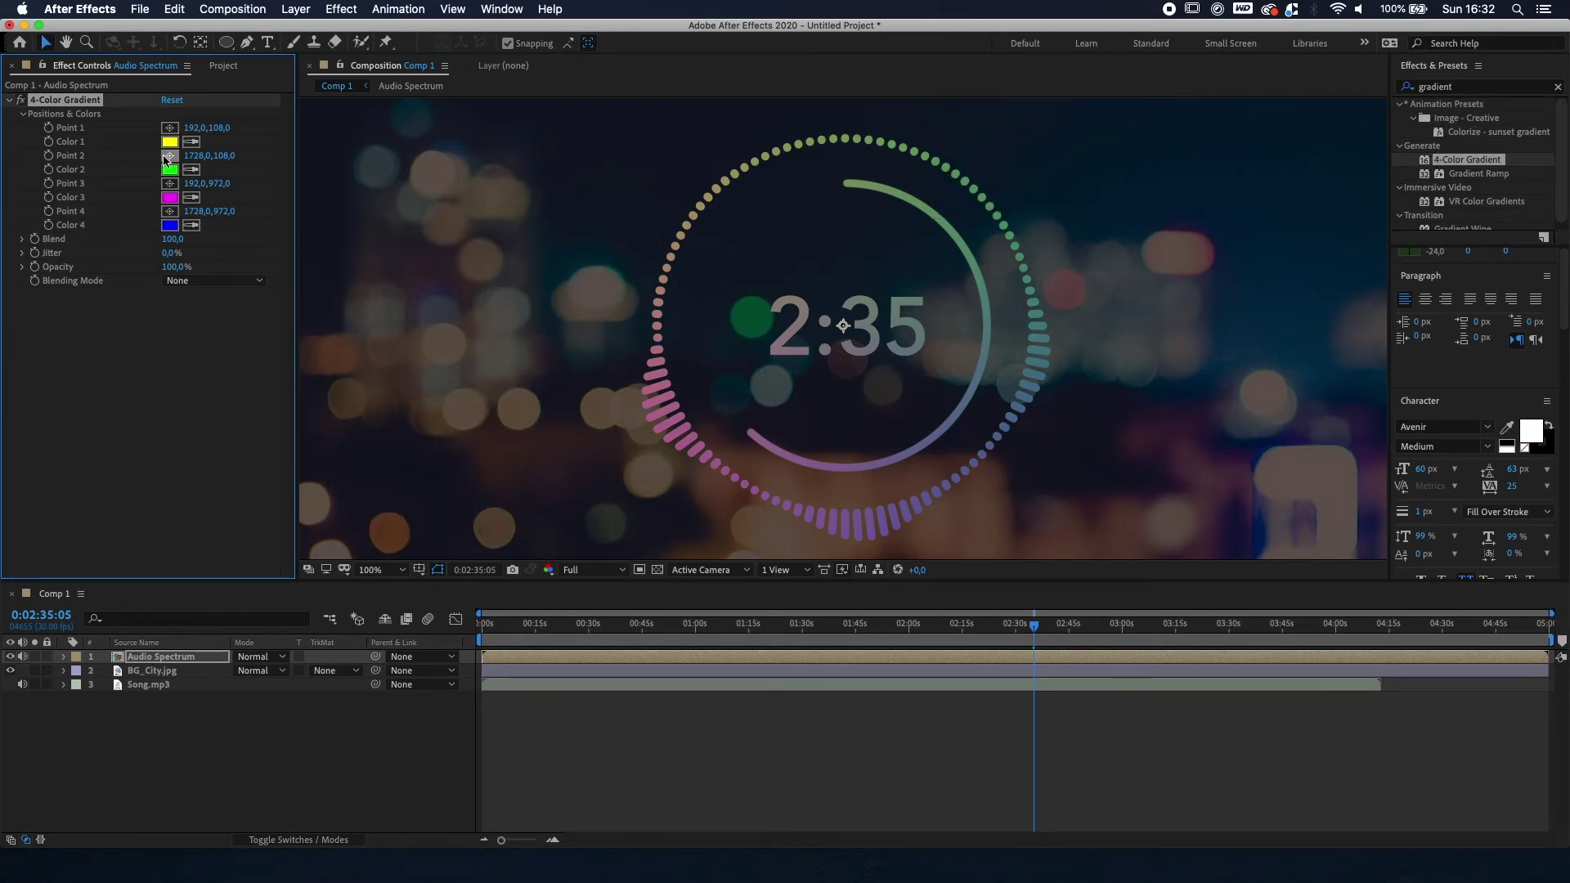
Step: Set the gradient's Color 1 to the softer yellow FFFF34 and copy its hex code
{"action": "scroll", "coordinate": [1063, 375], "scroll_direction": "down", "scroll_amount": 2}
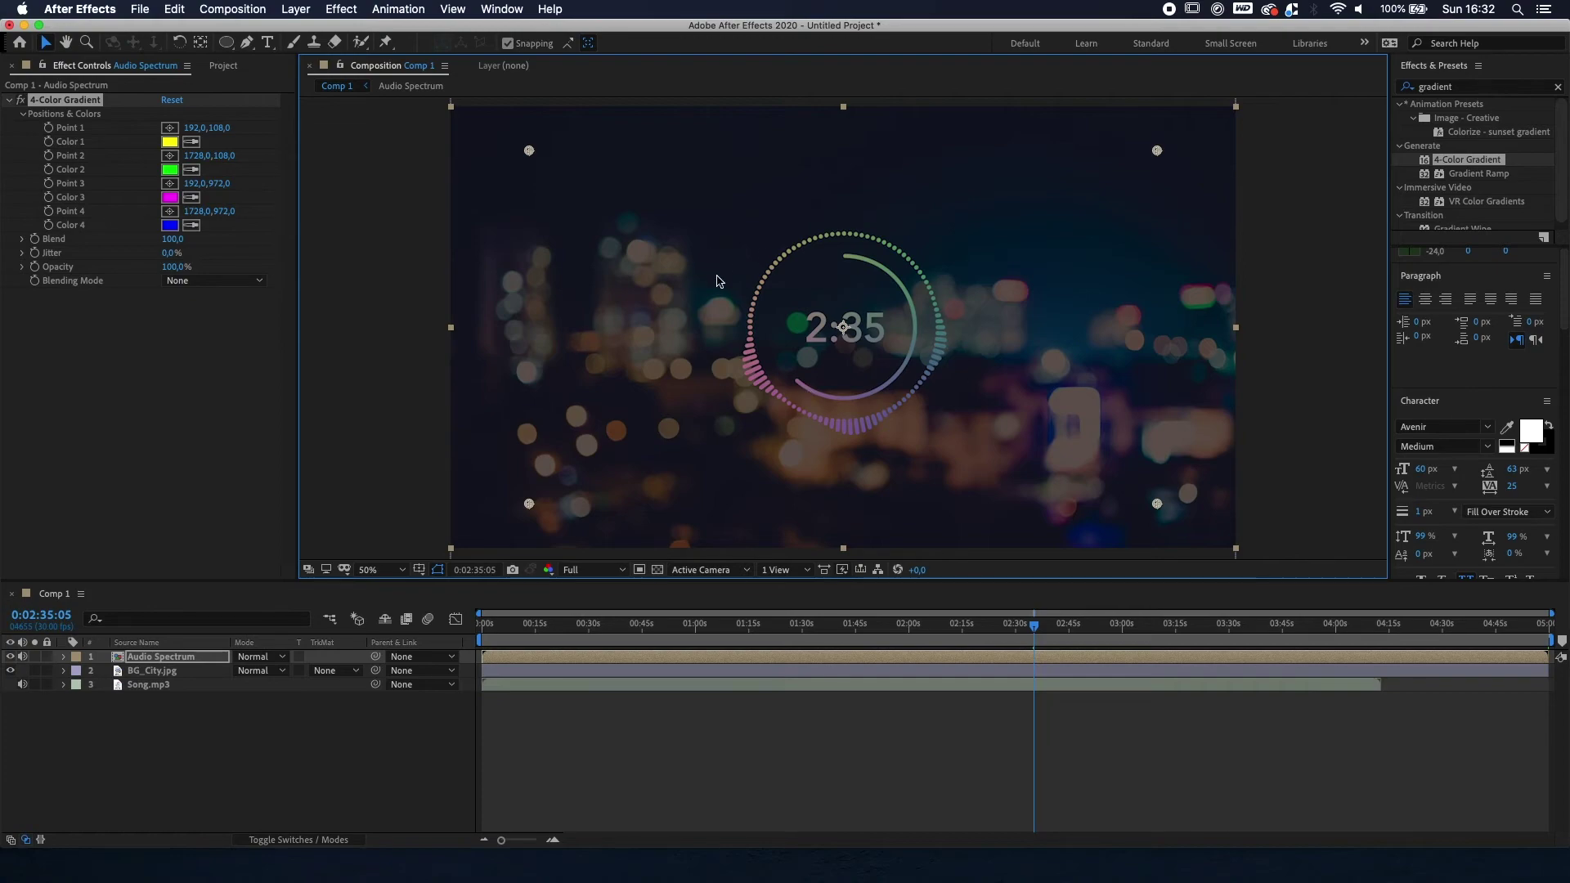
{"action": "left_click", "coordinate": [169, 141]}
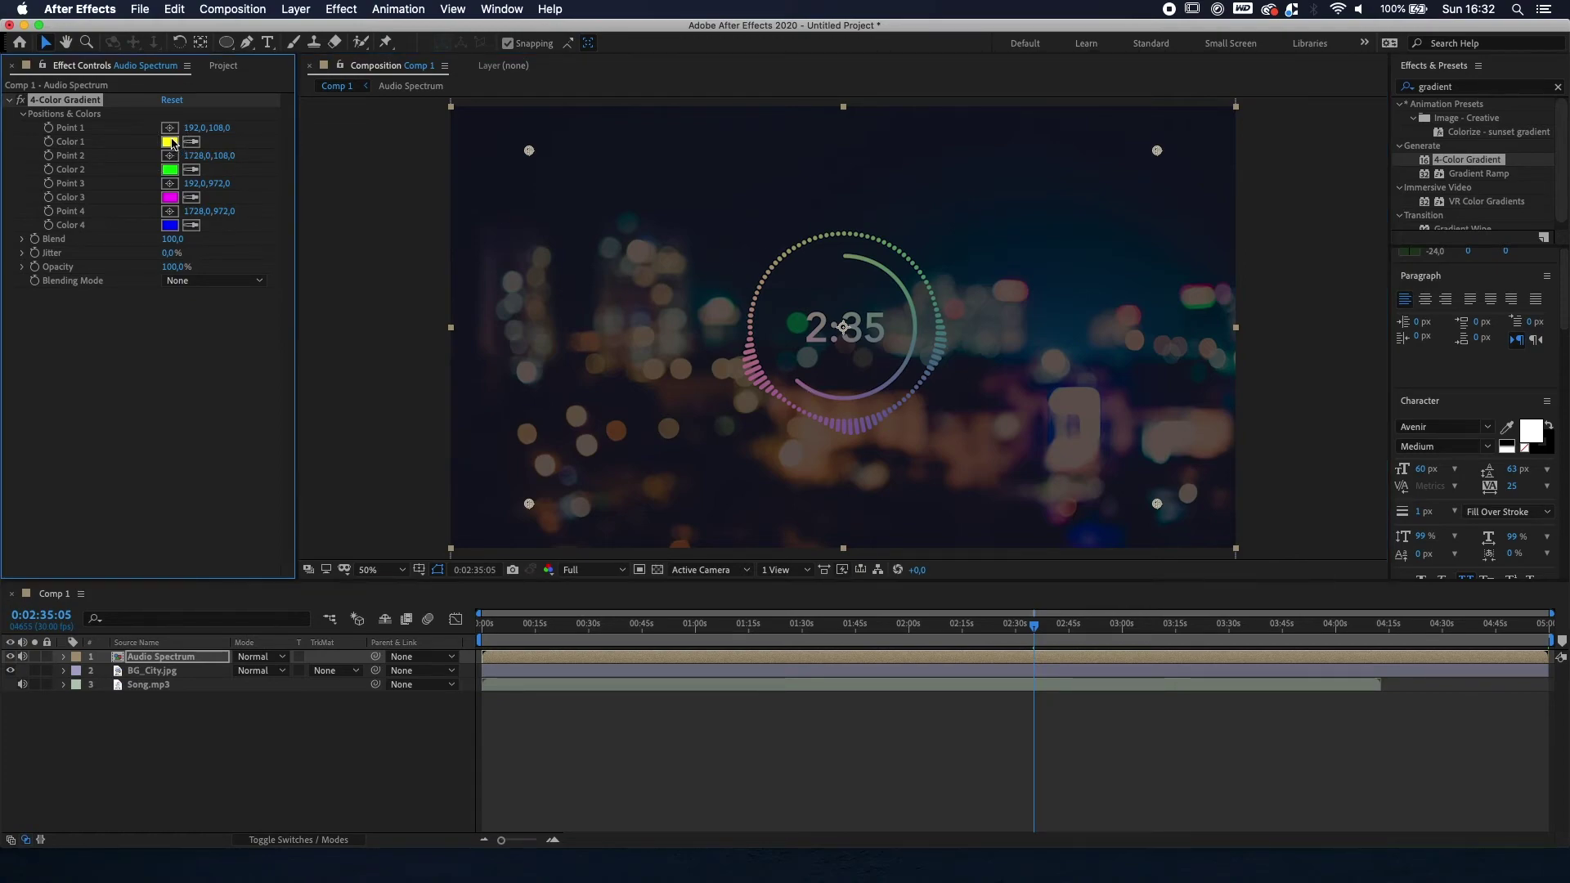
{"action": "mouse_move", "coordinate": [1316, 209]}
{"action": "left_mouse_down"}
{"action": "mouse_move", "coordinate": [1262, 182]}
{"action": "mouse_move", "coordinate": [1277, 204]}
{"action": "left_mouse_up"}
{"action": "left_click", "coordinate": [1402, 396]}
{"action": "key", "text": "super+c"}
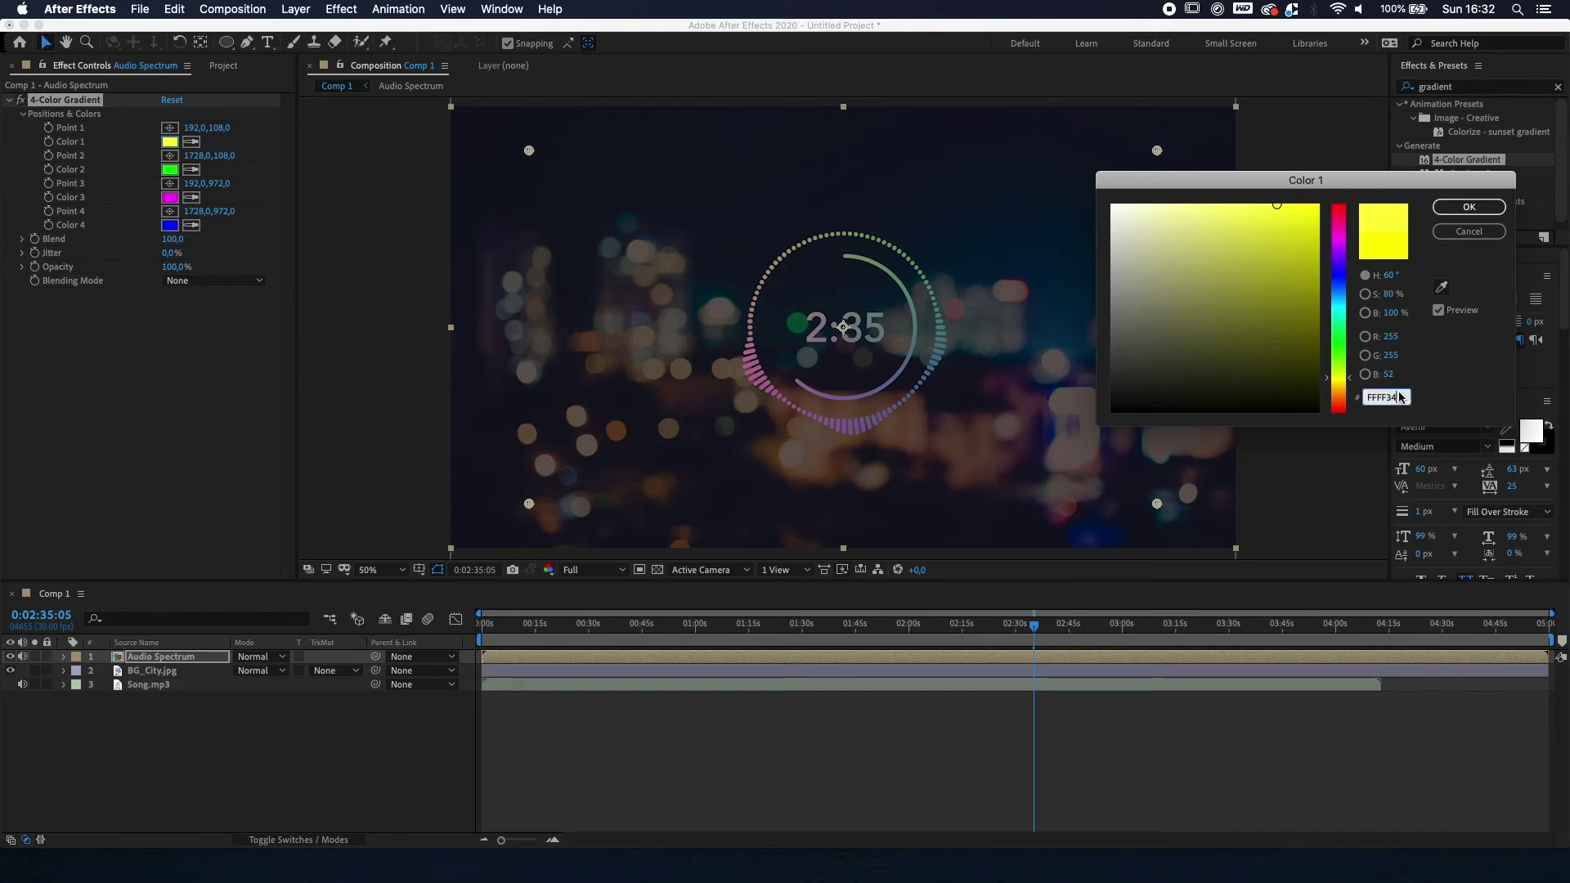
{"action": "left_click", "coordinate": [1468, 206]}
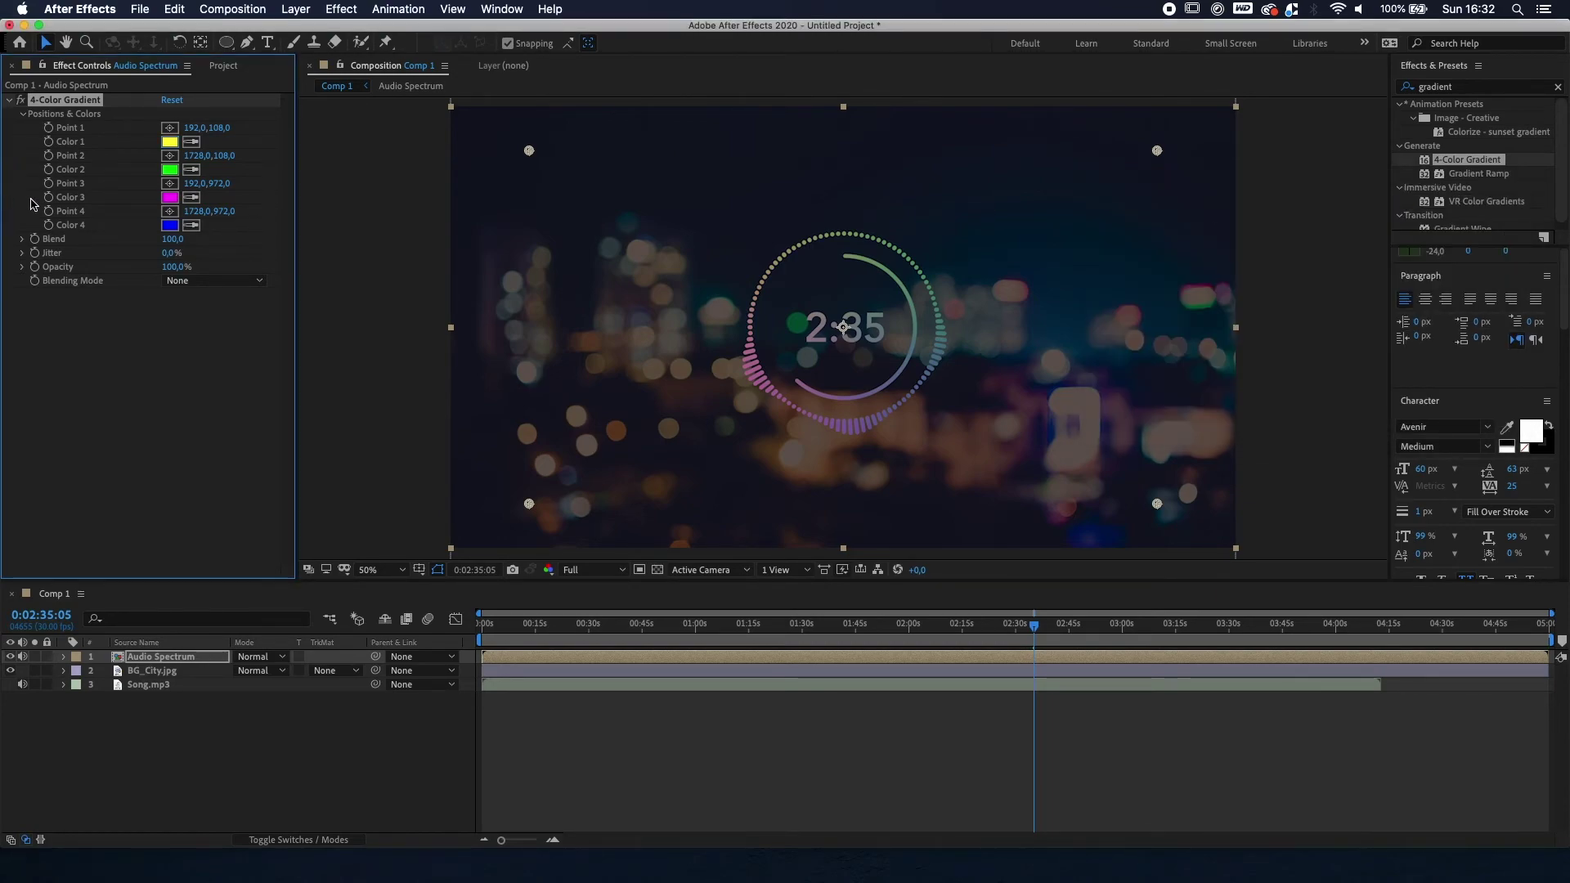
Step: Set the gradient's Color 2 to orange, starting from FFFF34 and shifting only the hue
{"action": "left_click", "coordinate": [169, 170]}
{"action": "type", "text": "FFFF34"}
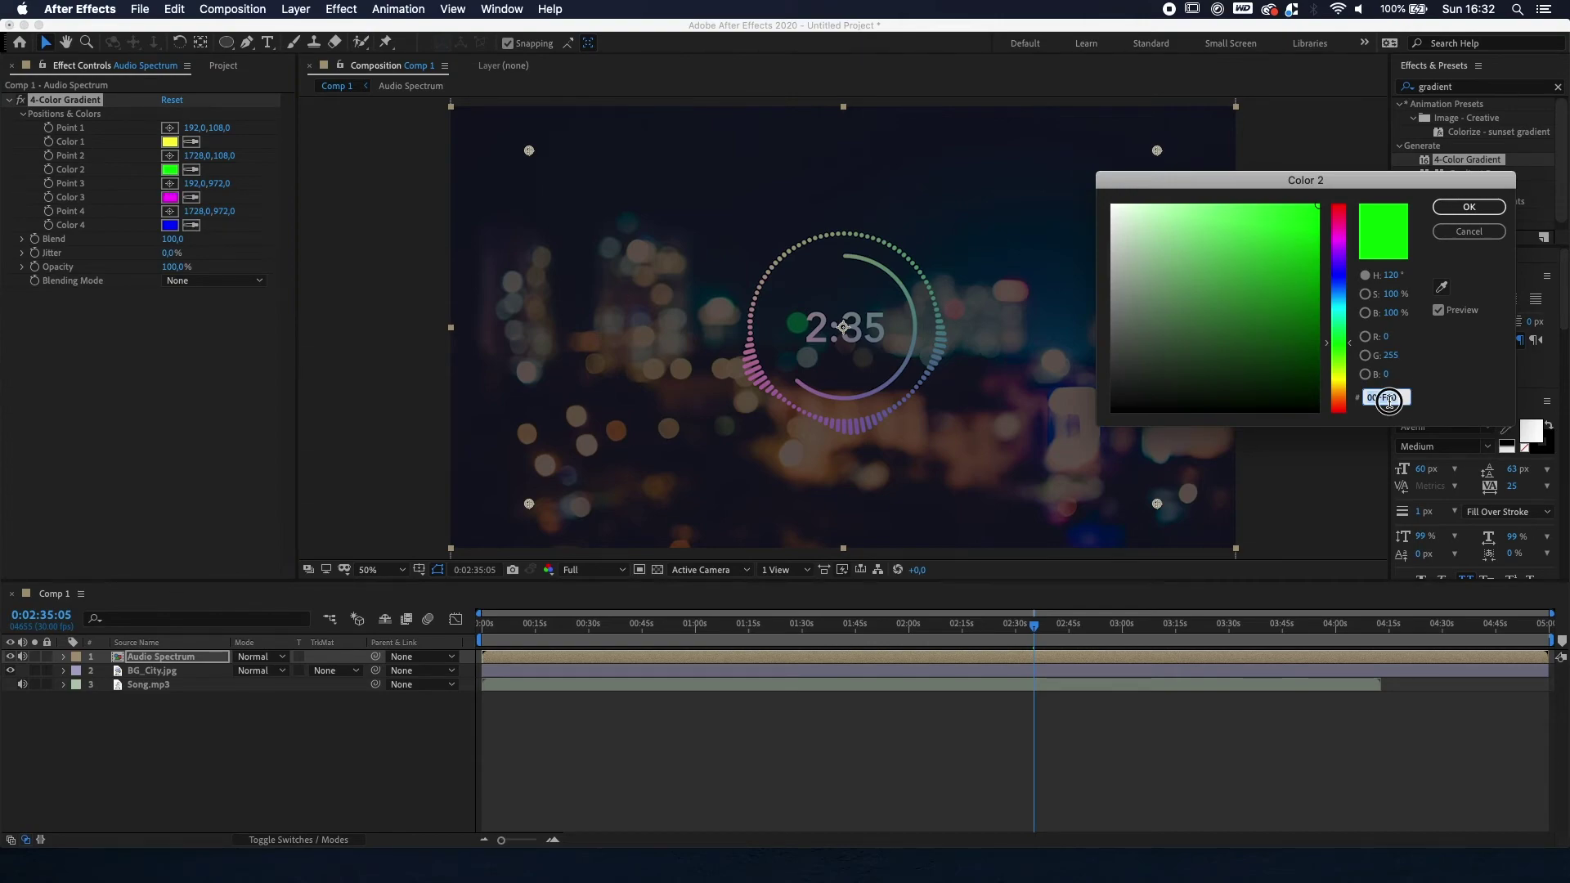
{"action": "left_click_drag", "start_coordinate": [1338, 378], "coordinate": [1349, 394]}
{"action": "left_click", "coordinate": [1482, 209]}
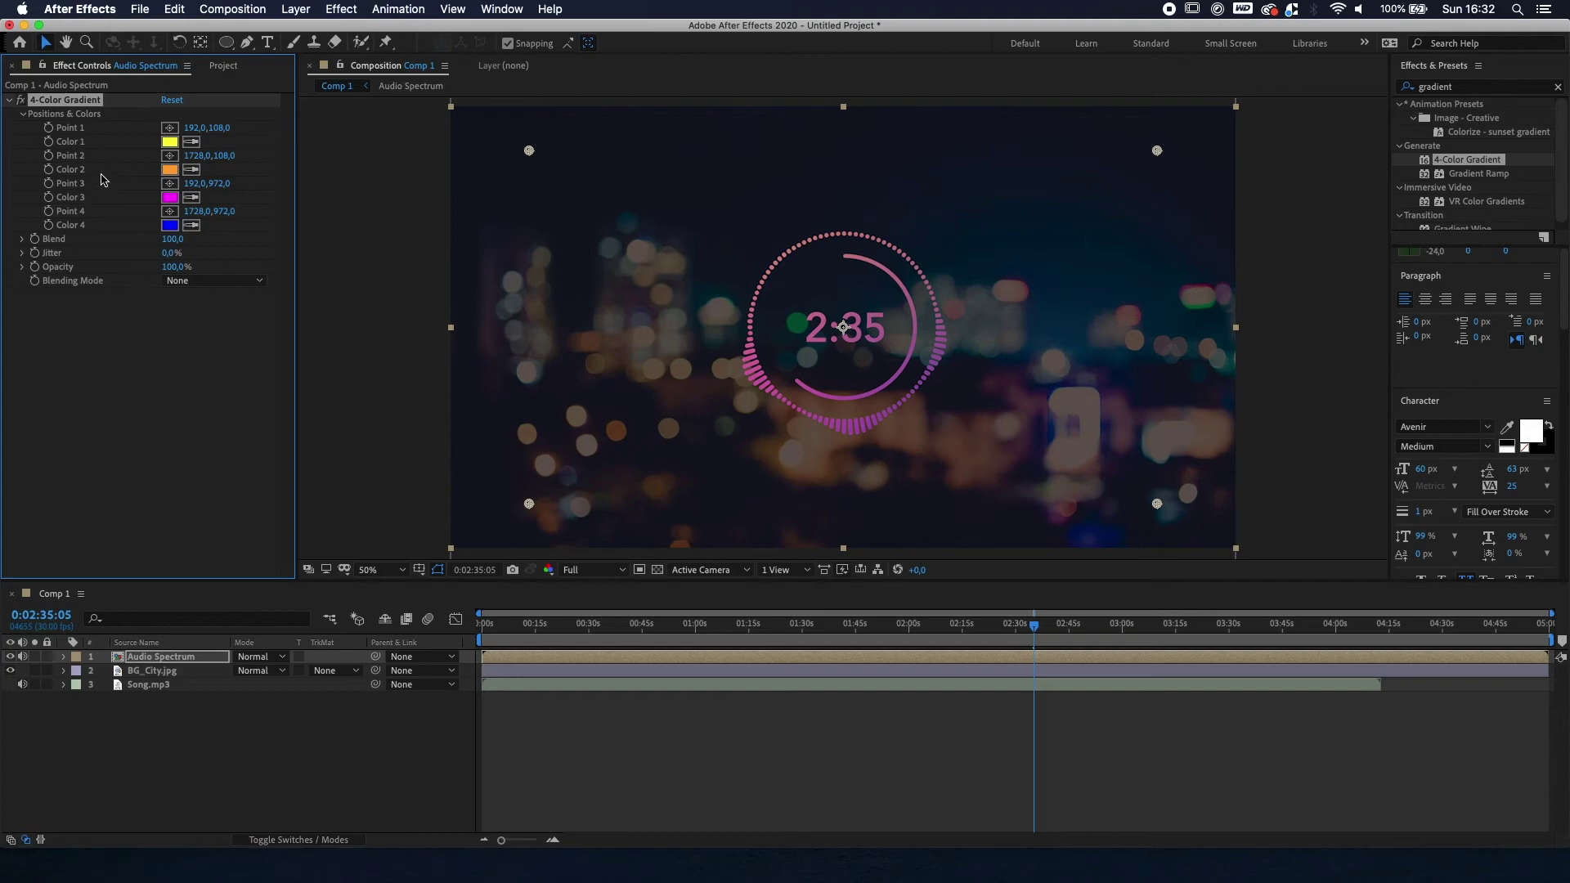
Step: Set the gradient's Color 3 to a deeper red-orange by shifting the hue of FFFF34
{"action": "left_click", "coordinate": [169, 197]}
{"action": "type", "text": "FFFF34"}
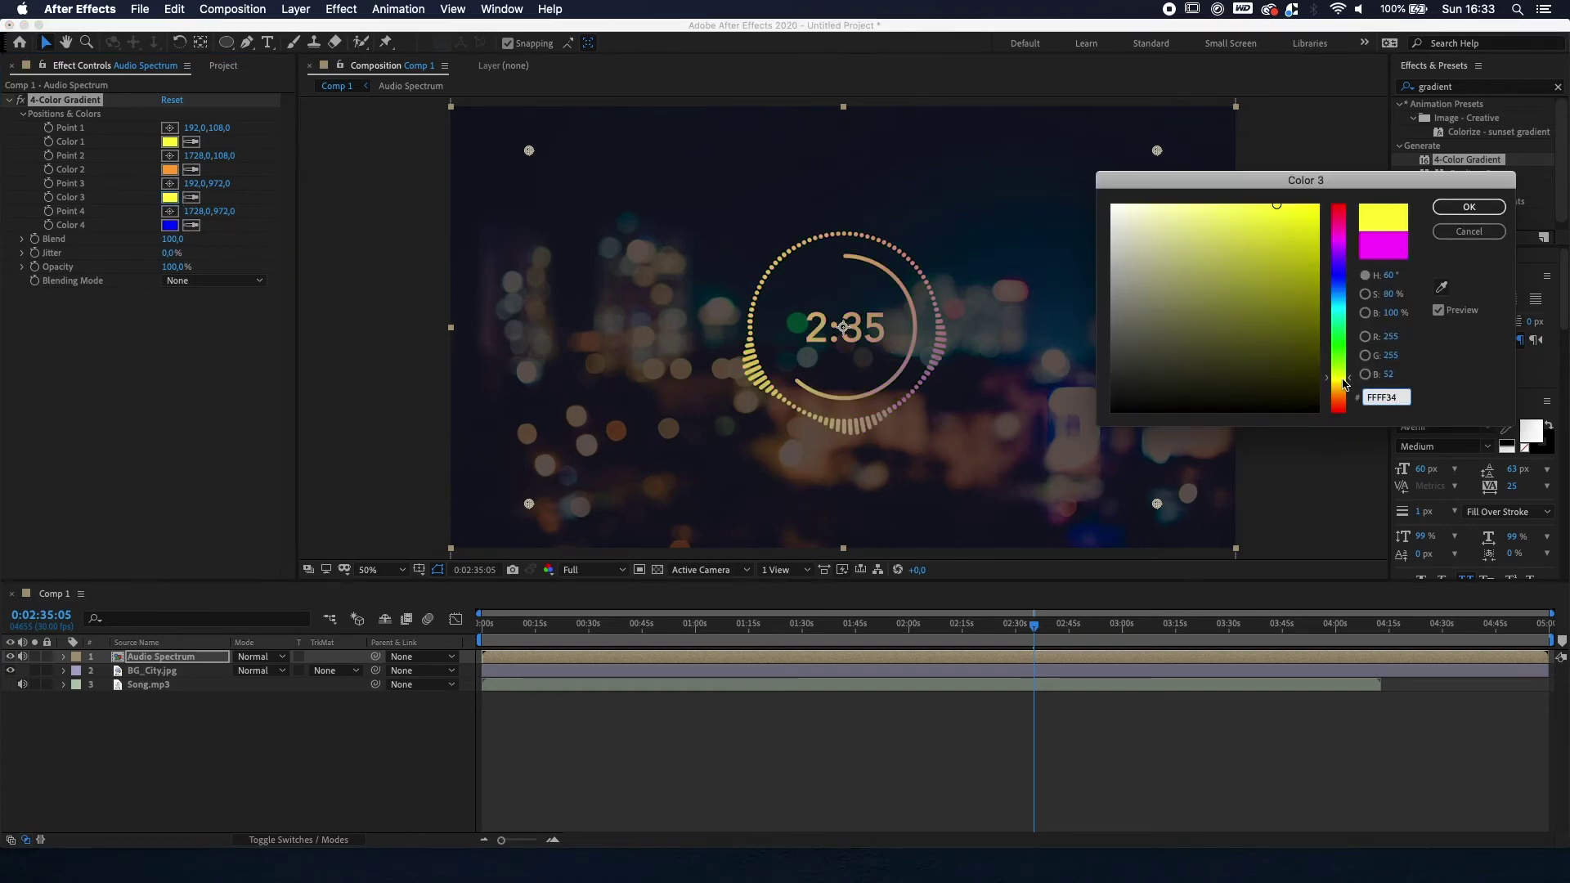
{"action": "left_click_drag", "start_coordinate": [1343, 384], "coordinate": [1341, 399]}
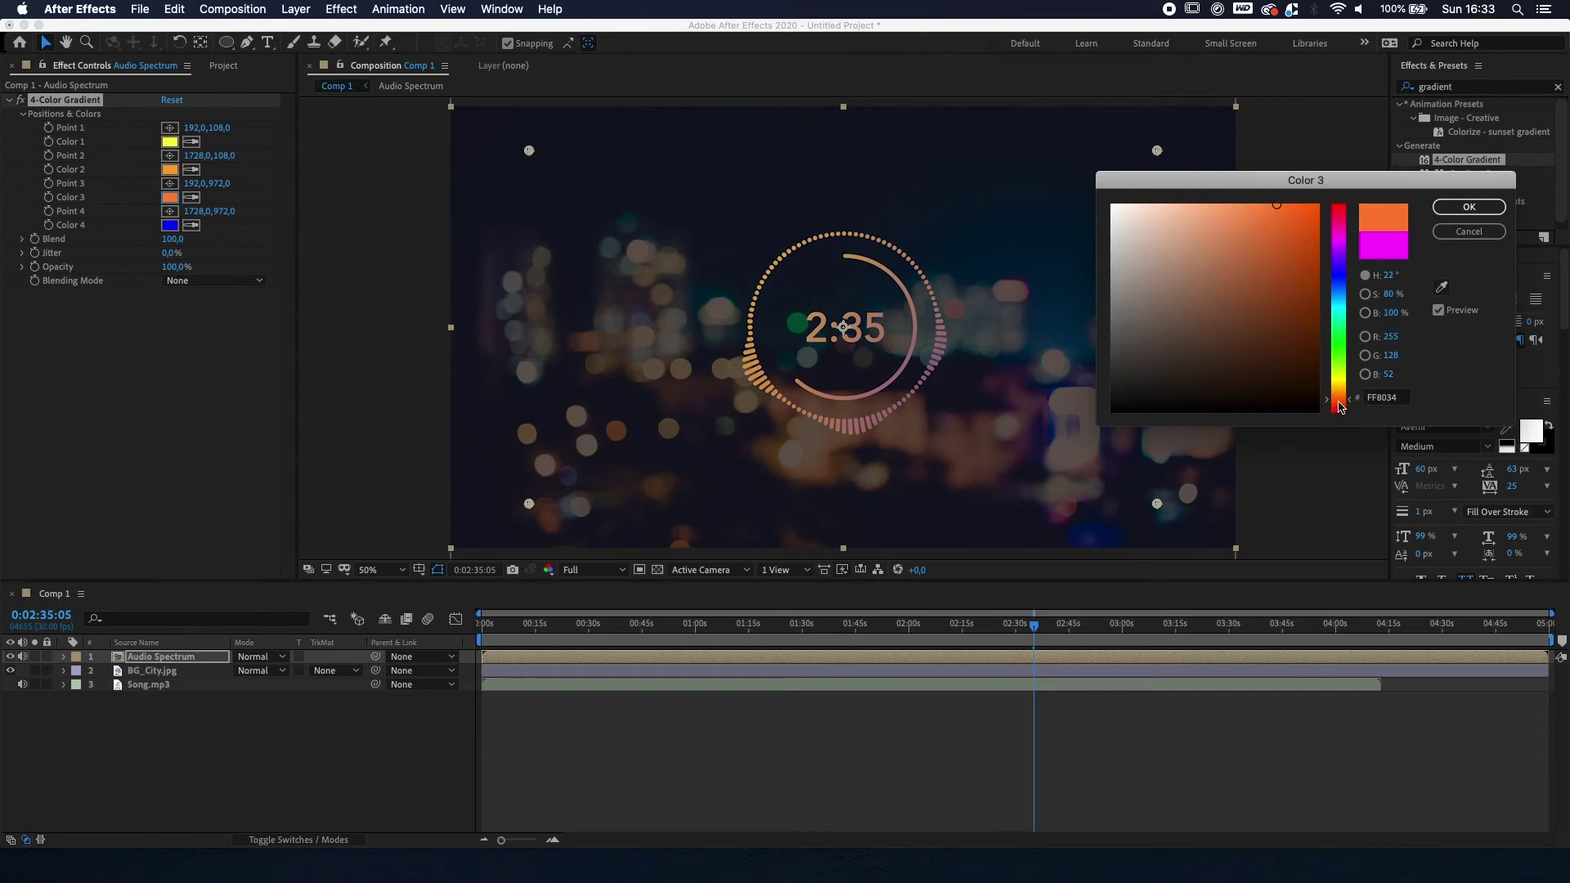
{"action": "left_click", "coordinate": [1469, 206]}
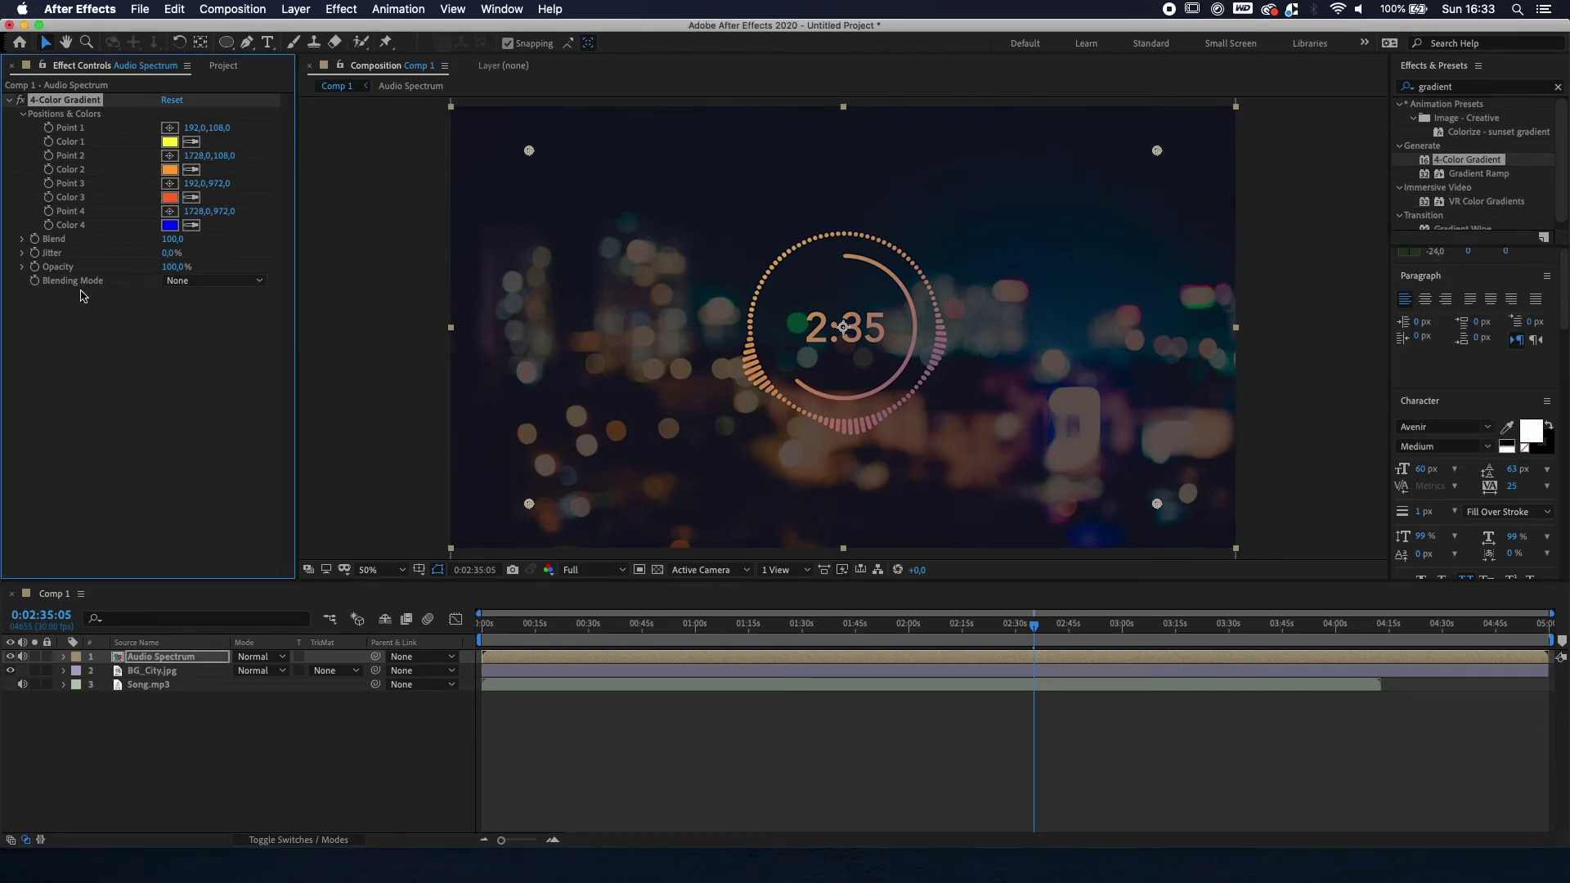
Step: Set the gradient's Color 4 to red by shifting the hue of the copied FFFF34
{"action": "left_click", "coordinate": [167, 226]}
{"action": "key", "text": "super+v"}
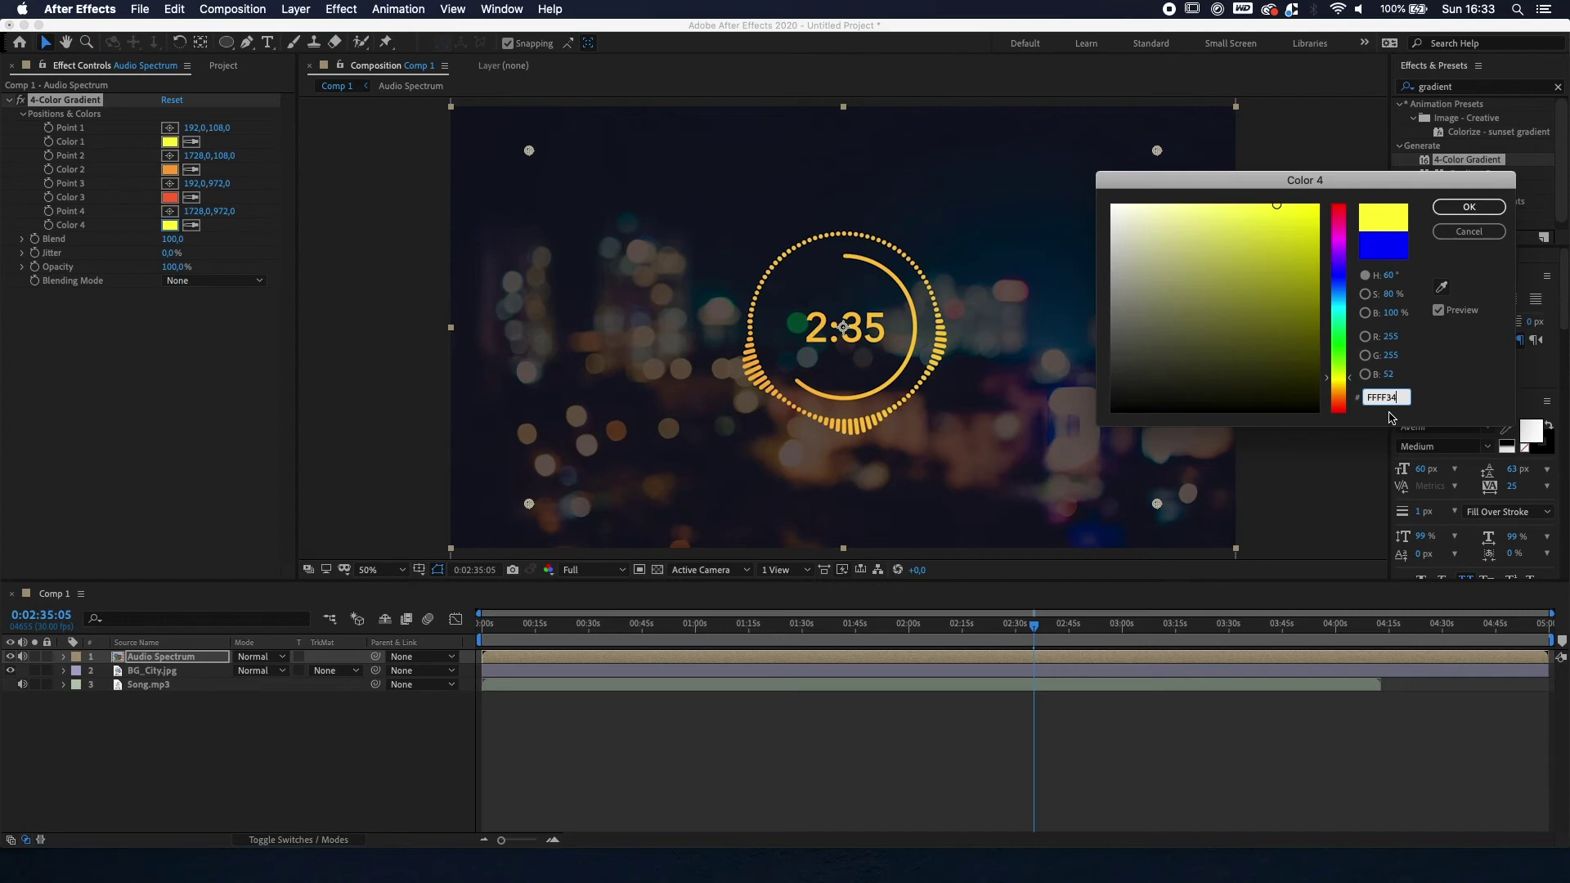
{"action": "left_click_drag", "start_coordinate": [1349, 380], "coordinate": [1355, 426]}
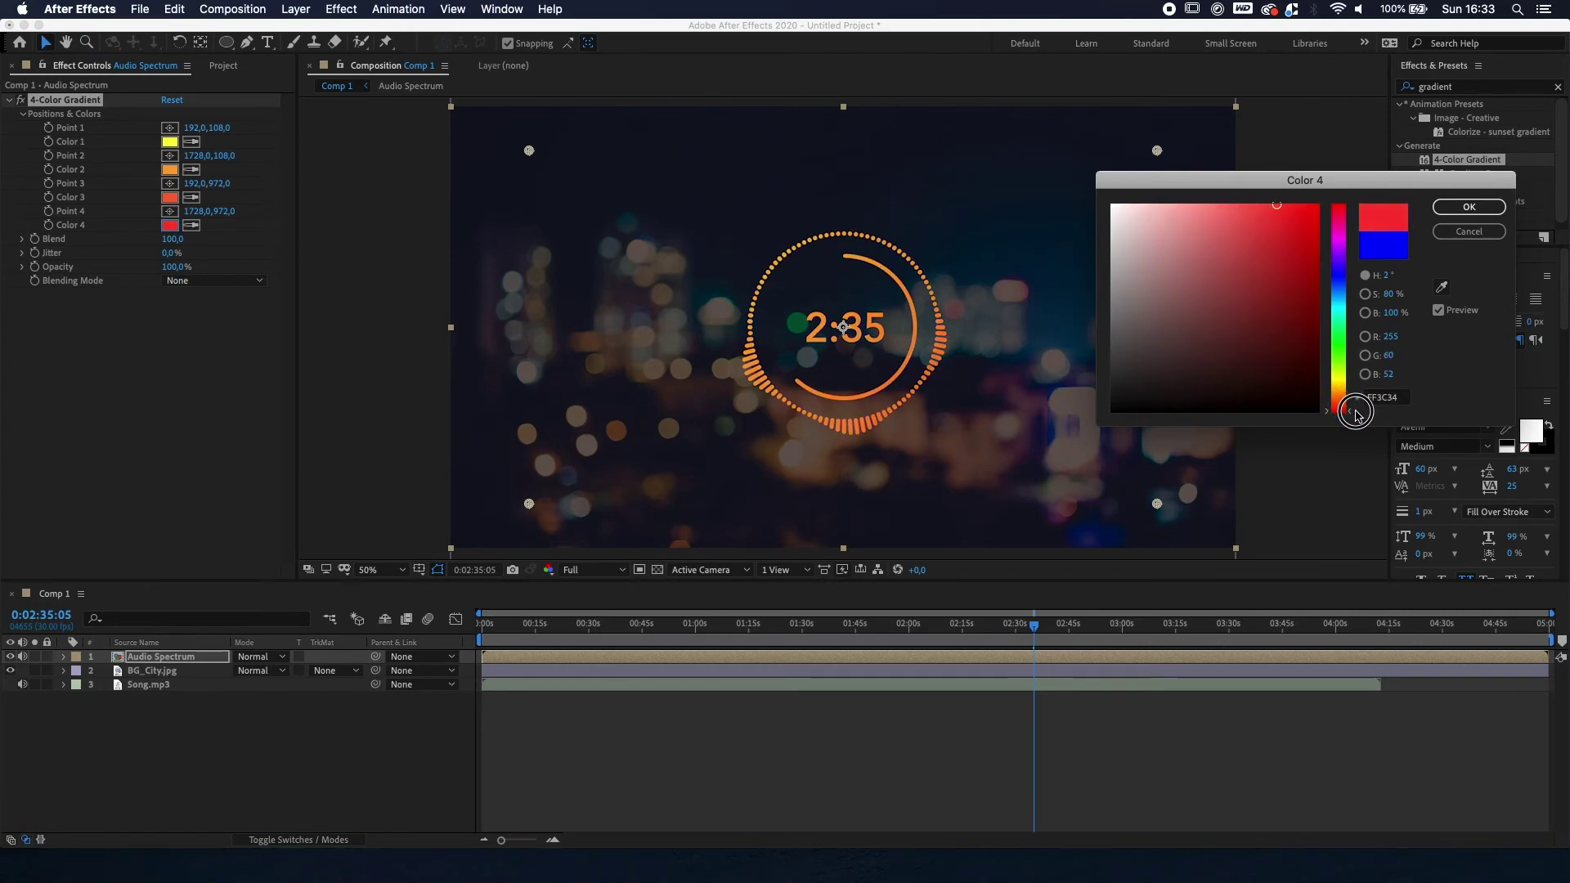
{"action": "left_click", "coordinate": [1469, 207]}
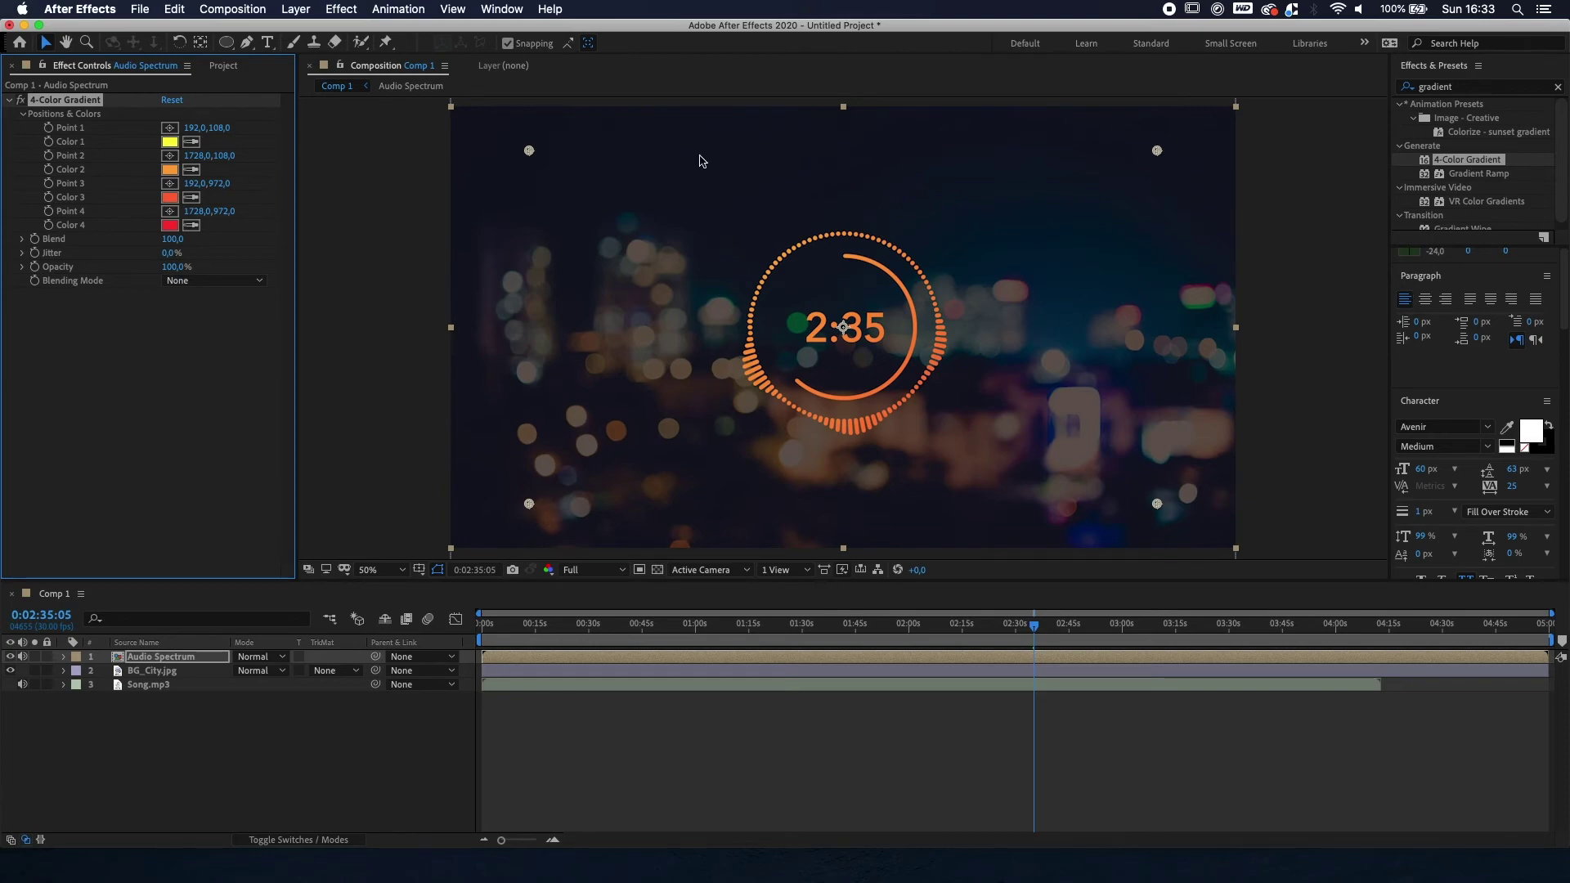
Step: Move the gradient points in around the circle: Point 1 about 664,314, Point 2 1302,332, Point 3 670,826 and Point 4 1280,812
{"action": "left_click_drag", "start_coordinate": [529, 150], "coordinate": [723, 237]}
{"action": "left_click_drag", "start_coordinate": [529, 504], "coordinate": [724, 447]}
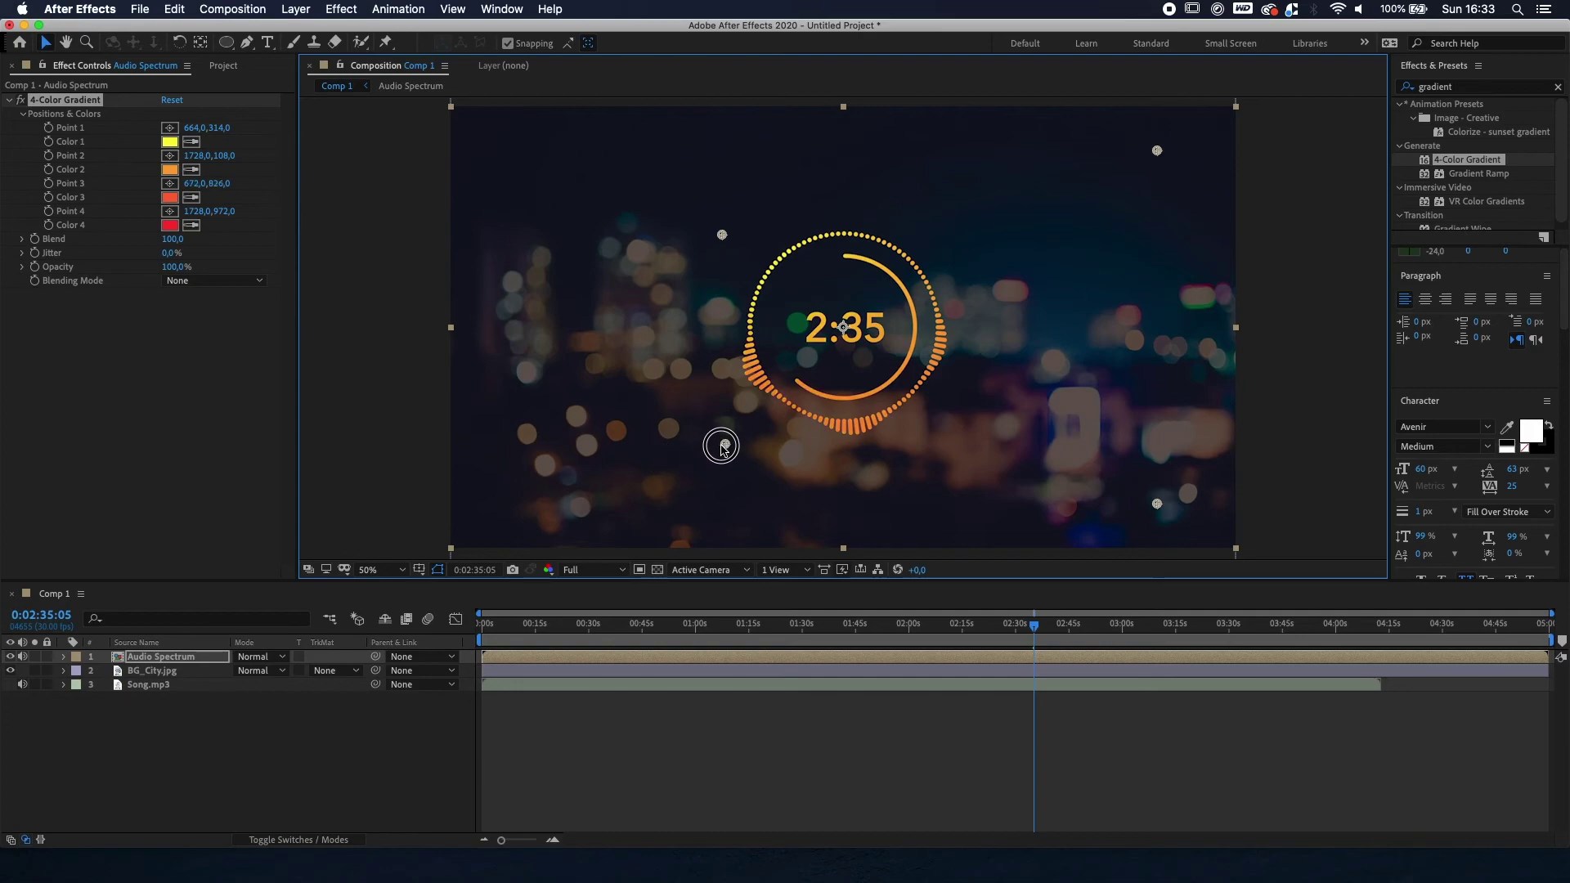
{"action": "left_click_drag", "start_coordinate": [1156, 503], "coordinate": [974, 438]}
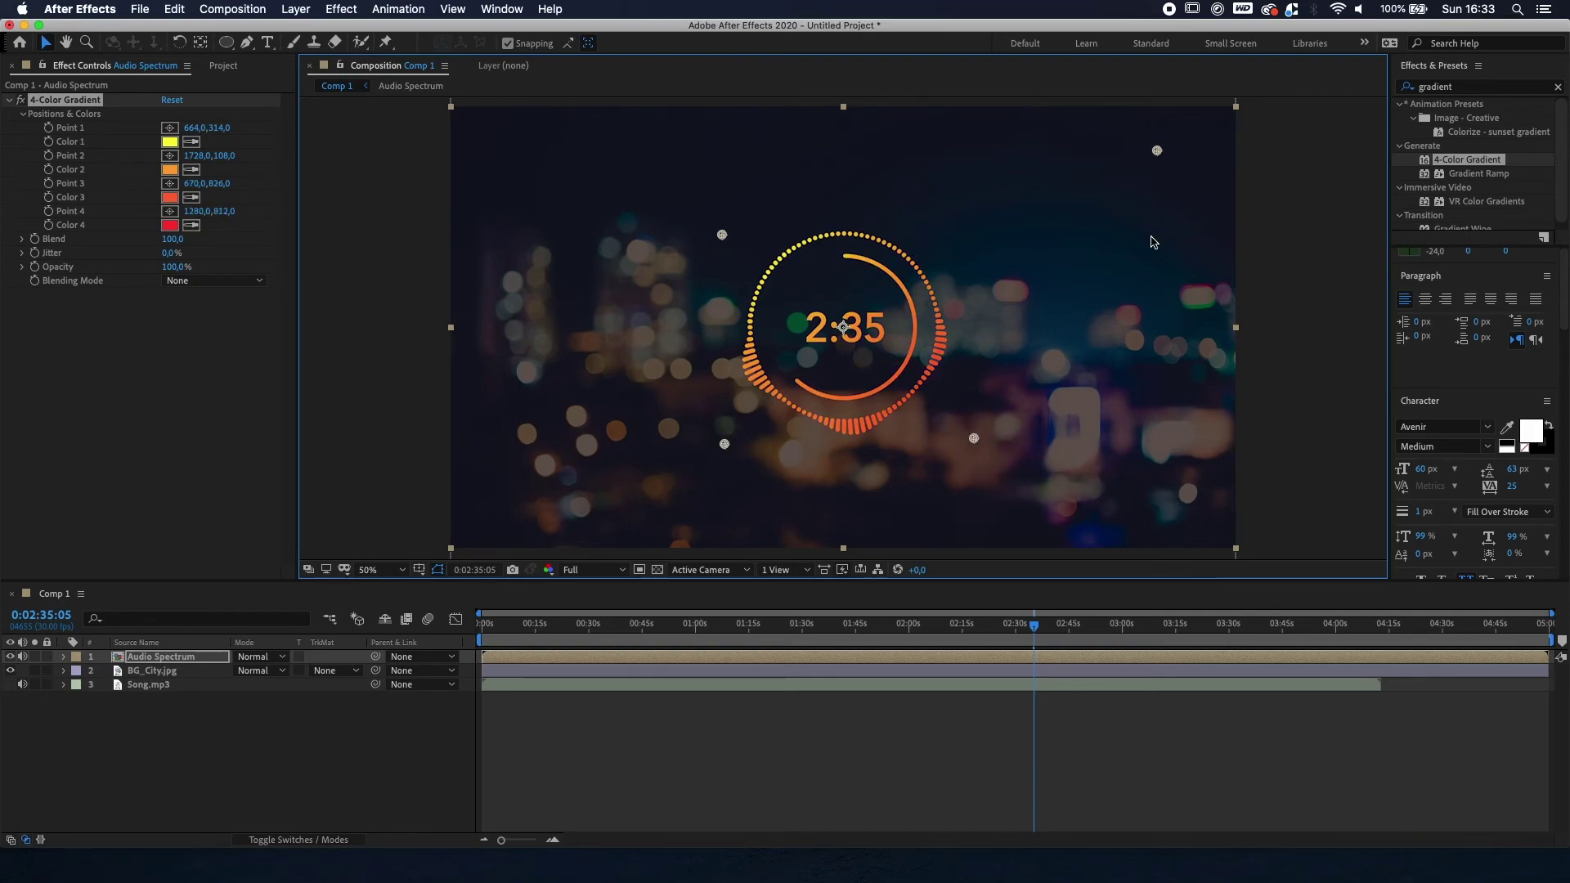
{"action": "left_click_drag", "start_coordinate": [1155, 148], "coordinate": [983, 243]}
Step: Set the Audio Spectrum layer's blending mode to Screen, preview it around 0:02:03:07 and return to the start of the composition
{"action": "left_click", "coordinate": [186, 662]}
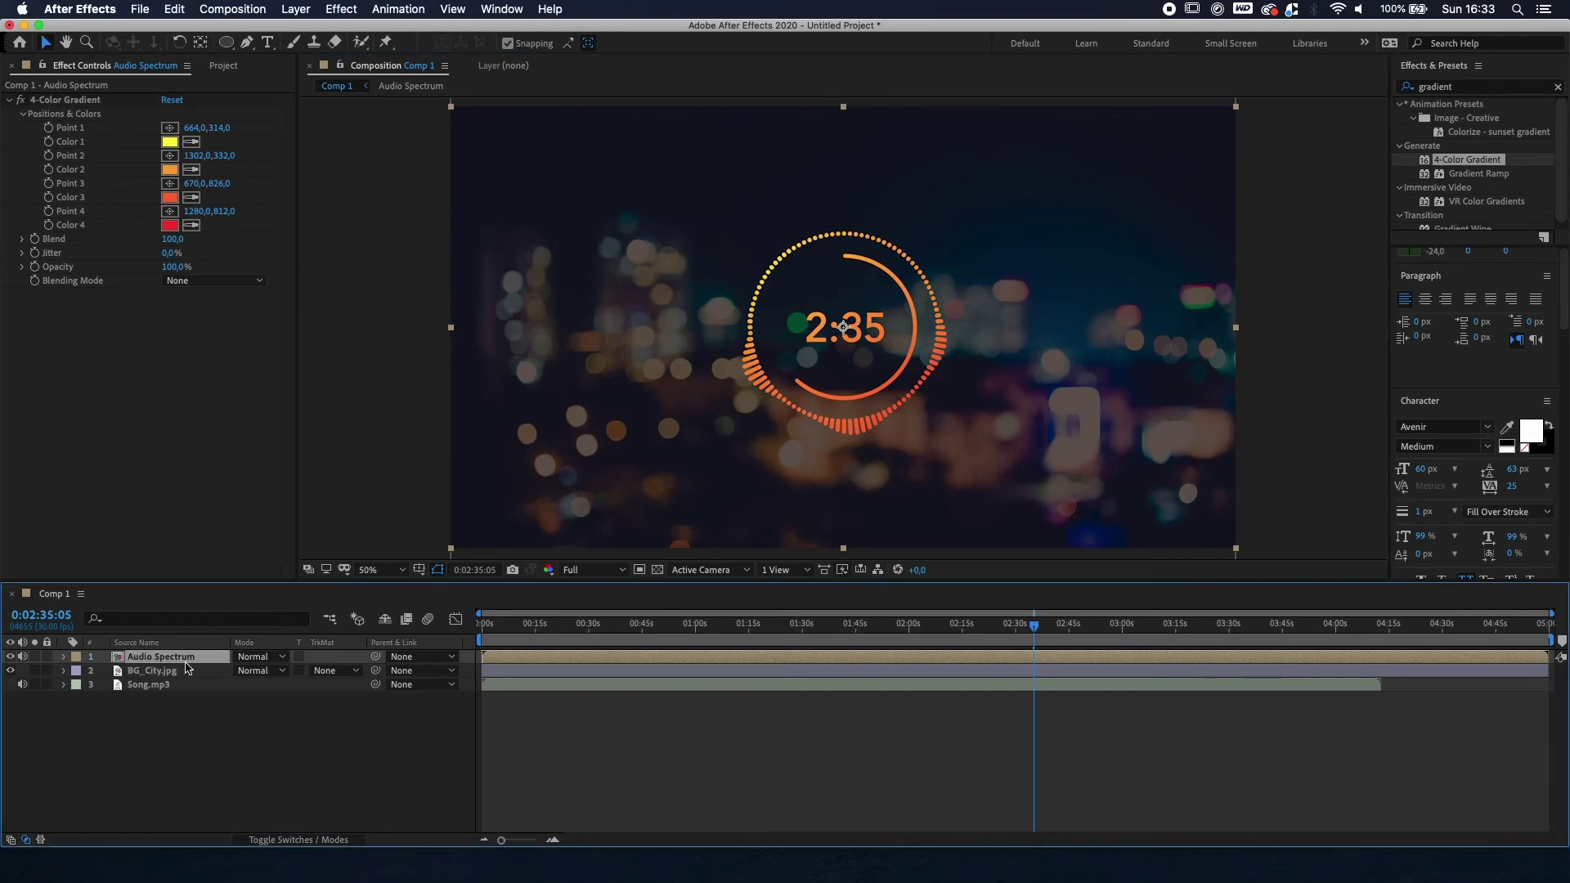
{"action": "left_click", "coordinate": [258, 659]}
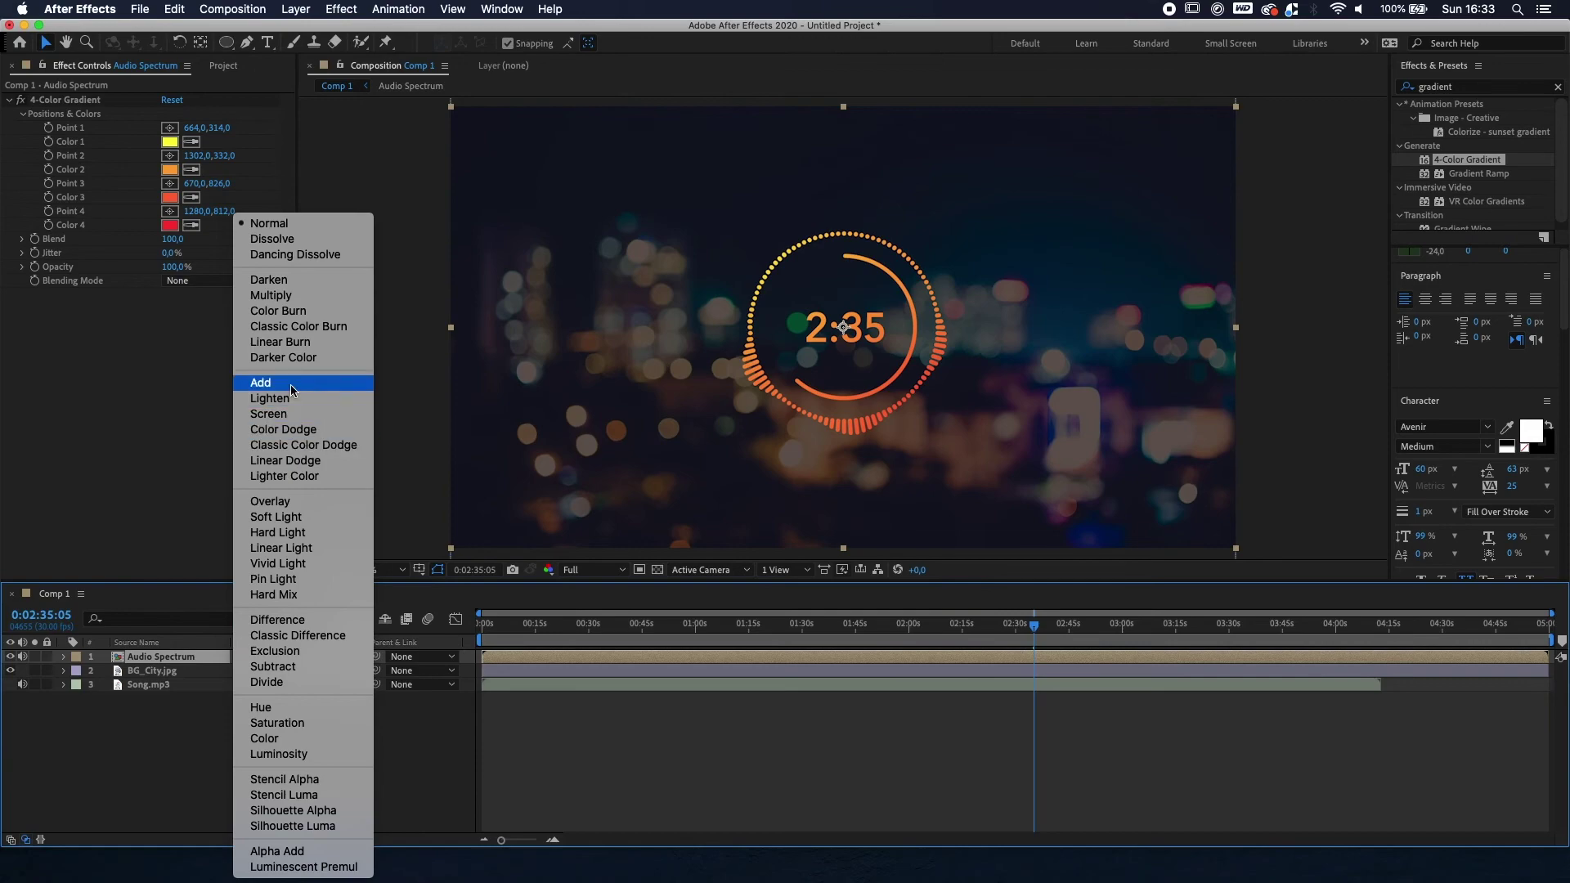
{"action": "left_click", "coordinate": [292, 414]}
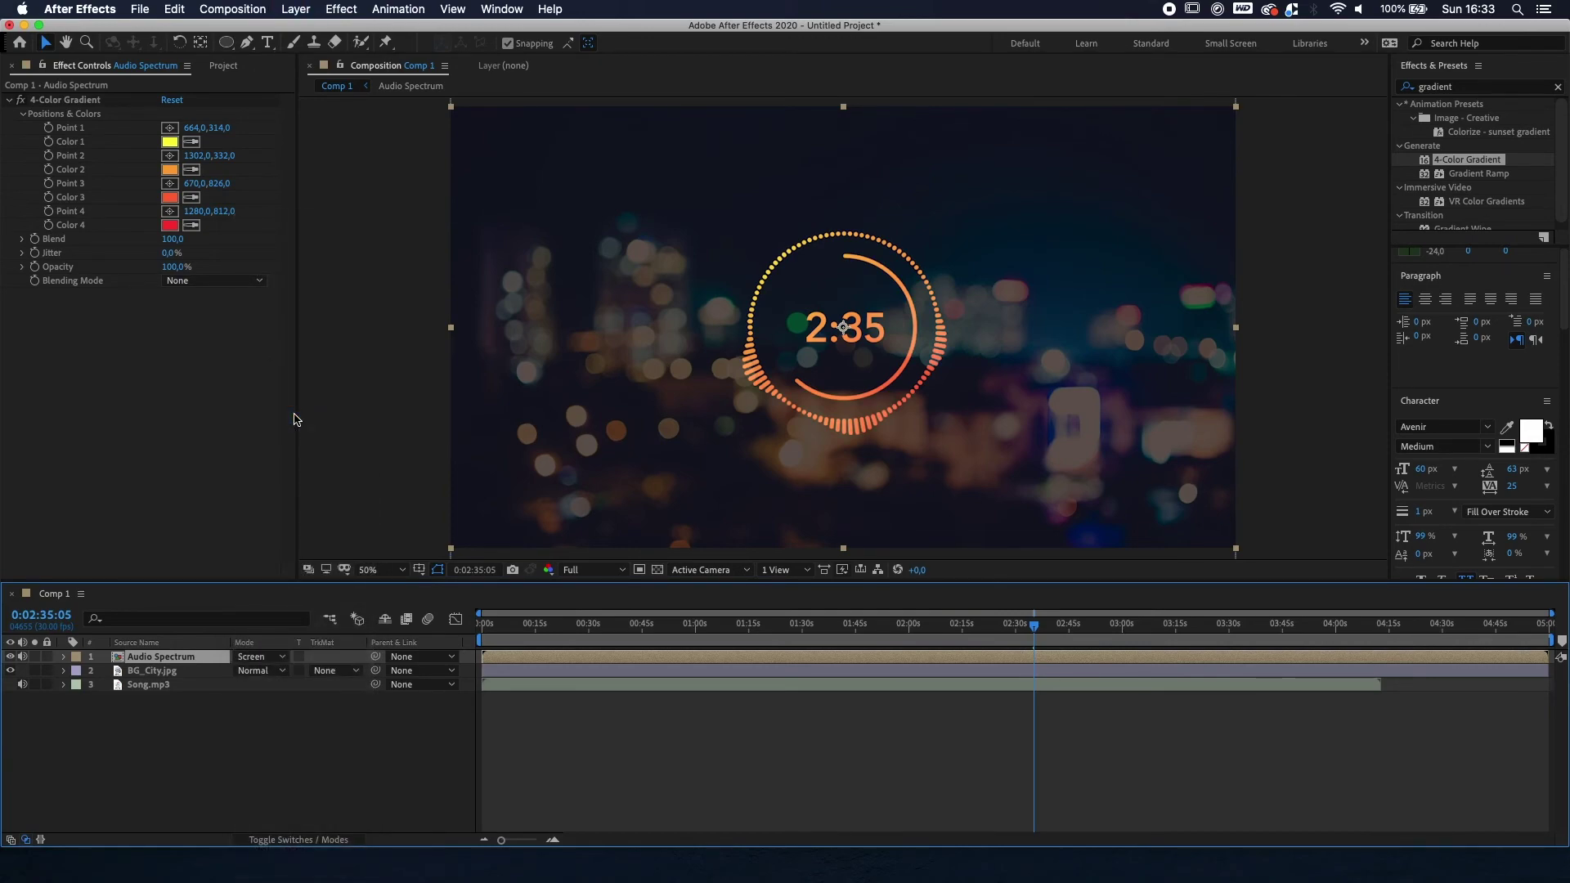
{"action": "left_click_drag", "start_coordinate": [1032, 626], "coordinate": [918, 642]}
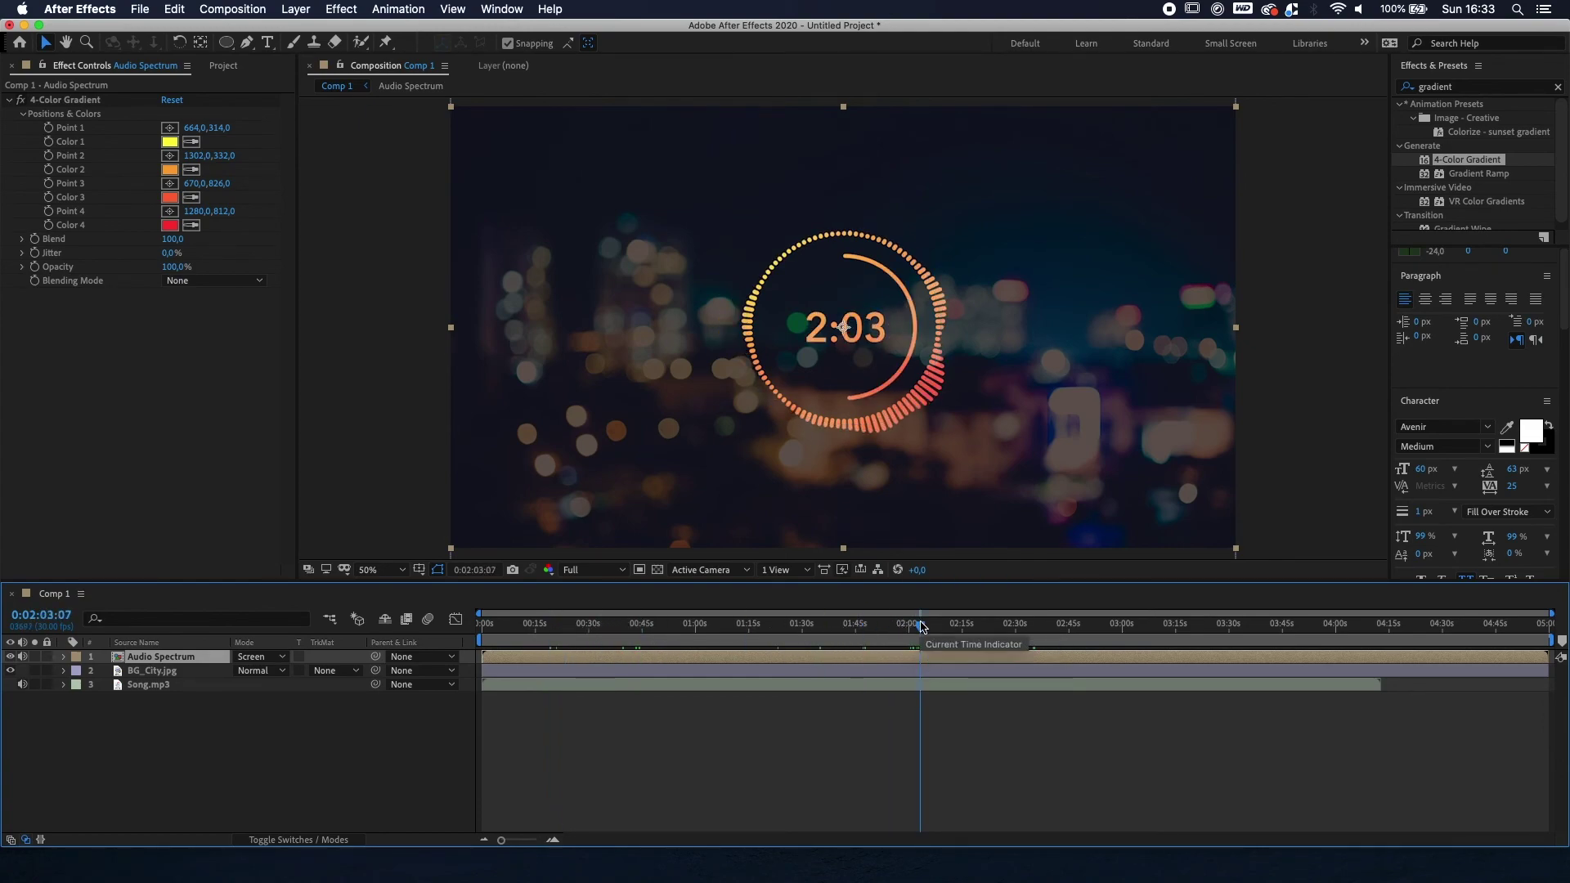
{"action": "key", "text": "Home"}
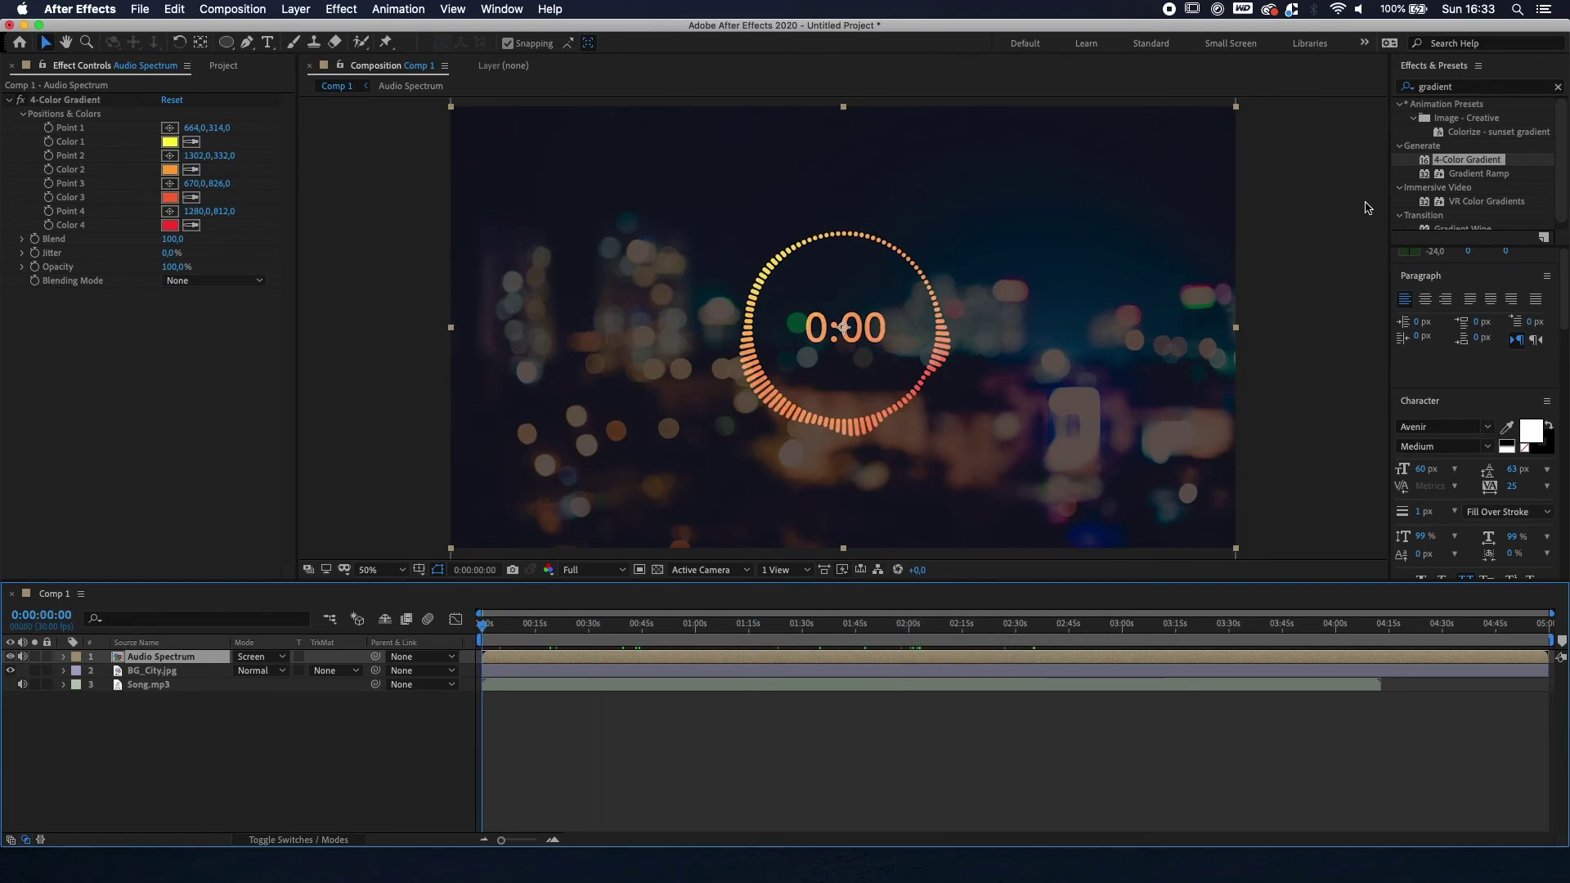
Step: Apply the Stylize Glow effect to the Audio Spectrum layer and set its Glow Threshold to 55%
{"action": "left_click", "coordinate": [1474, 92]}
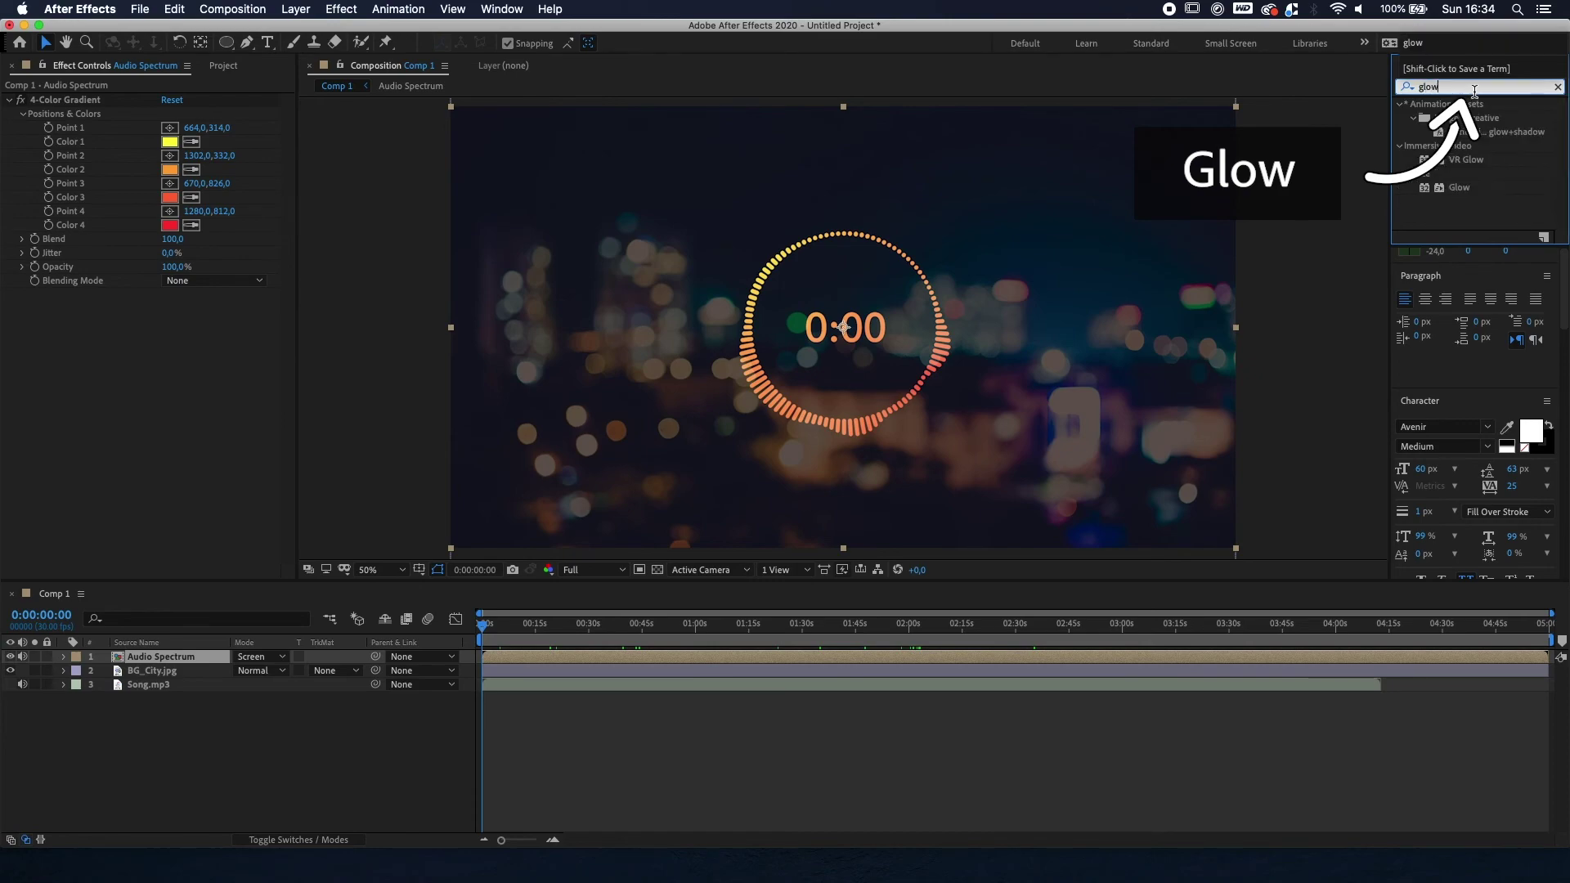
{"action": "double_click", "coordinate": [1439, 187]}
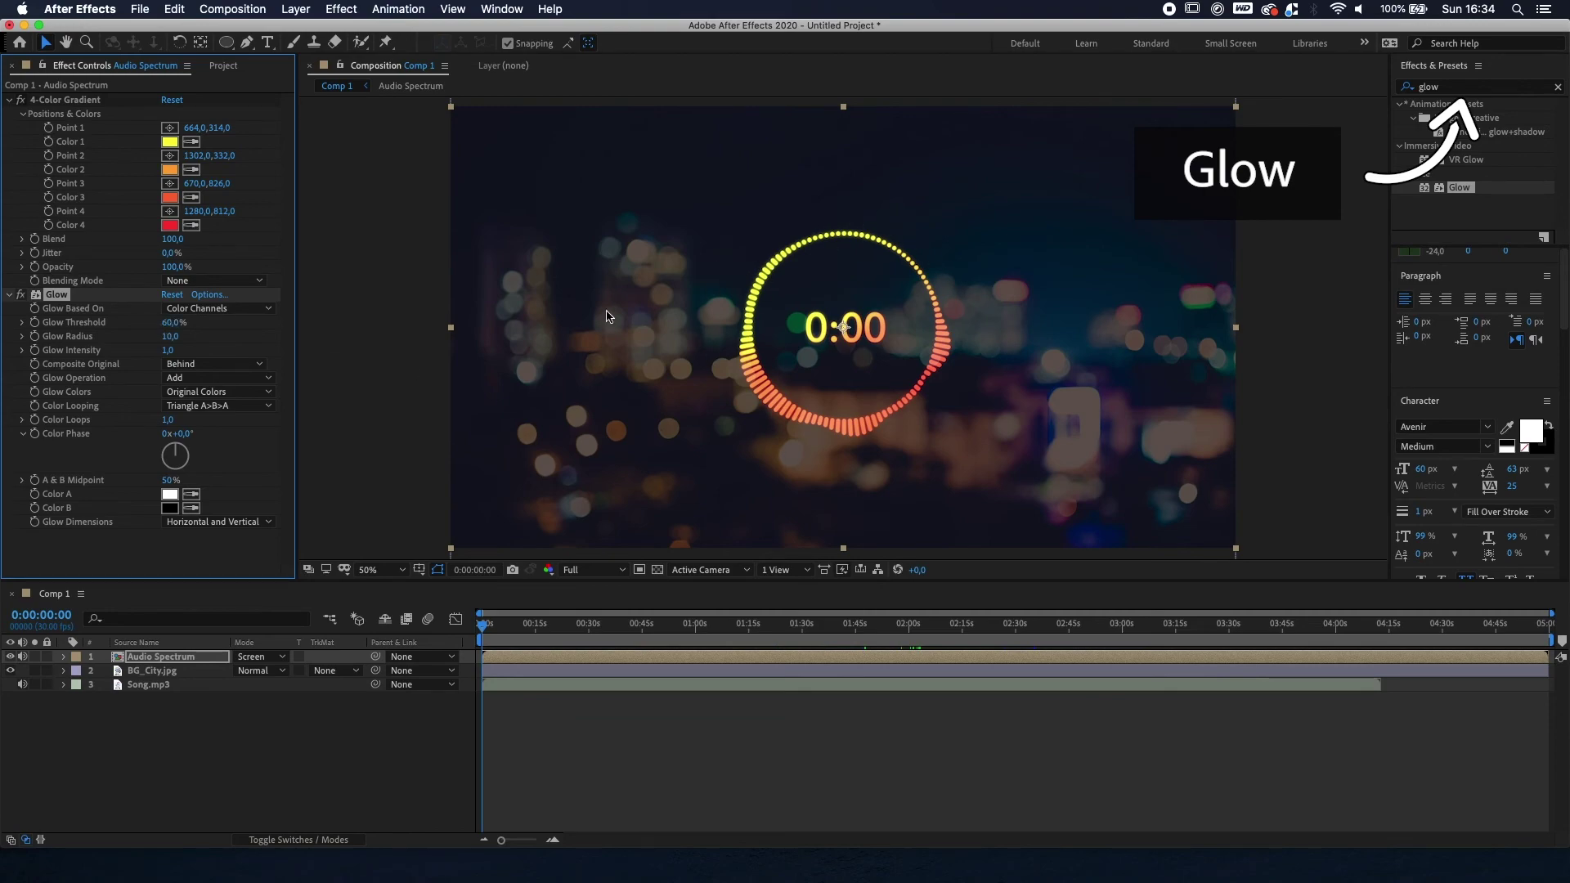
{"action": "left_click", "coordinate": [171, 322]}
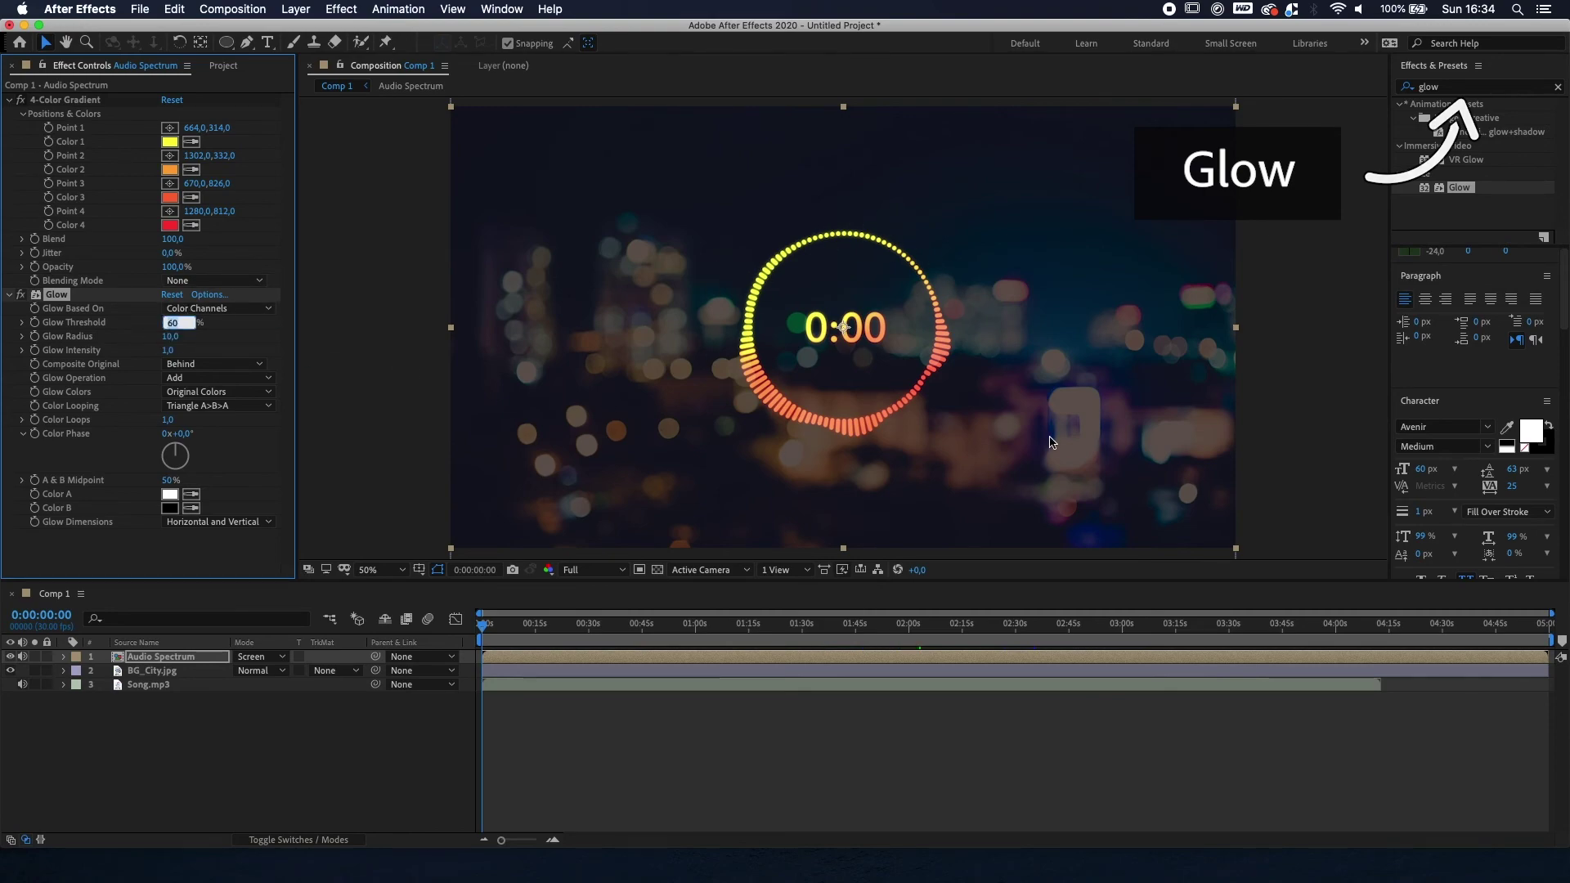
{"action": "type", "text": "55"}
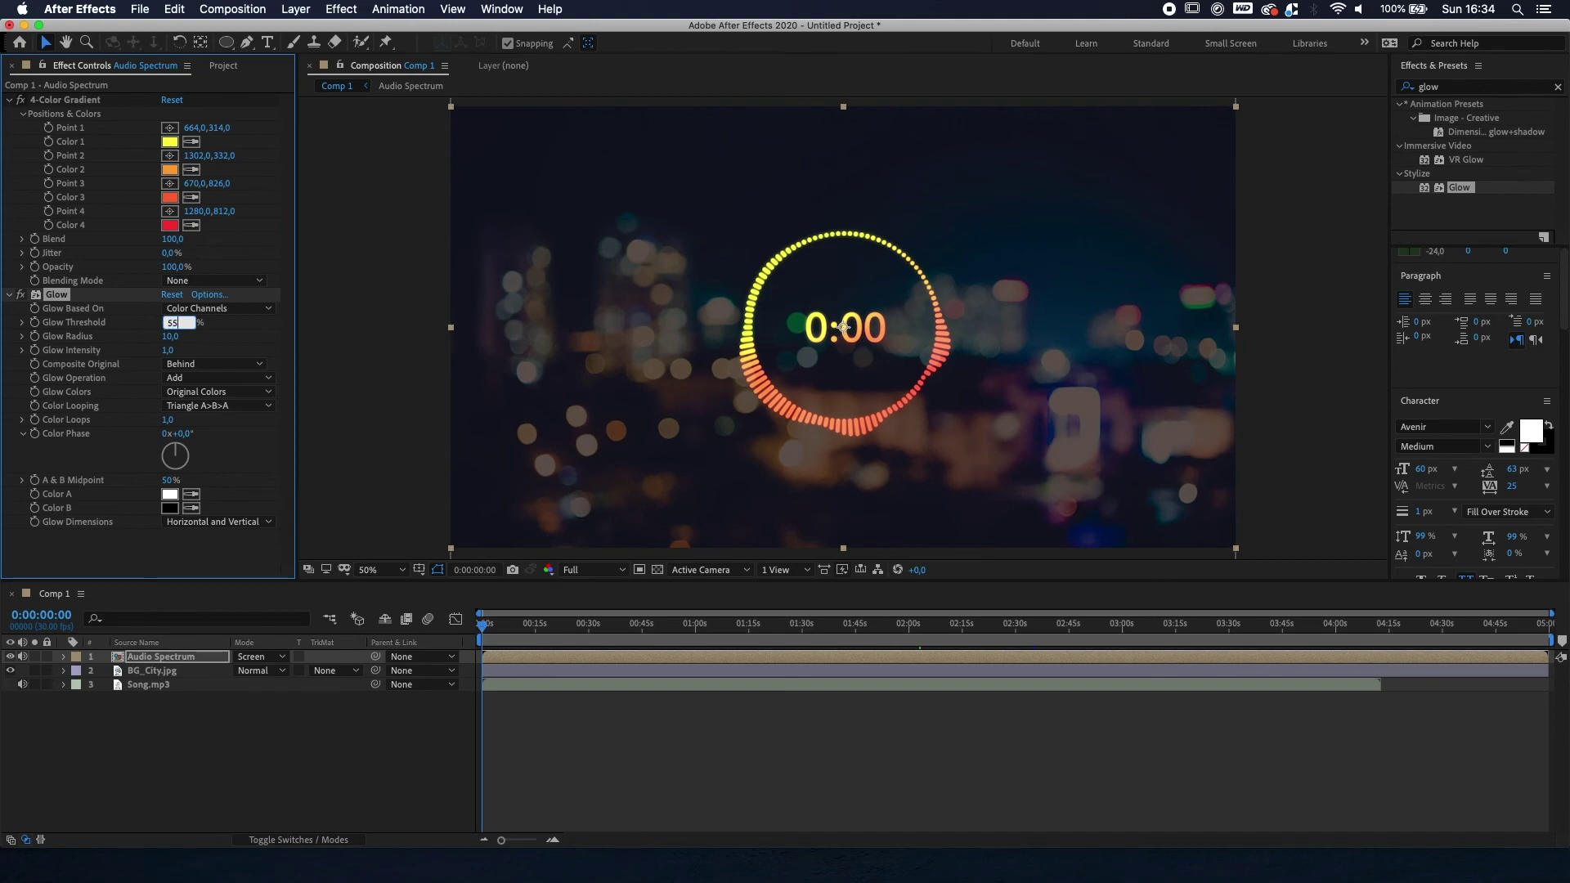
{"action": "key", "text": "Return"}
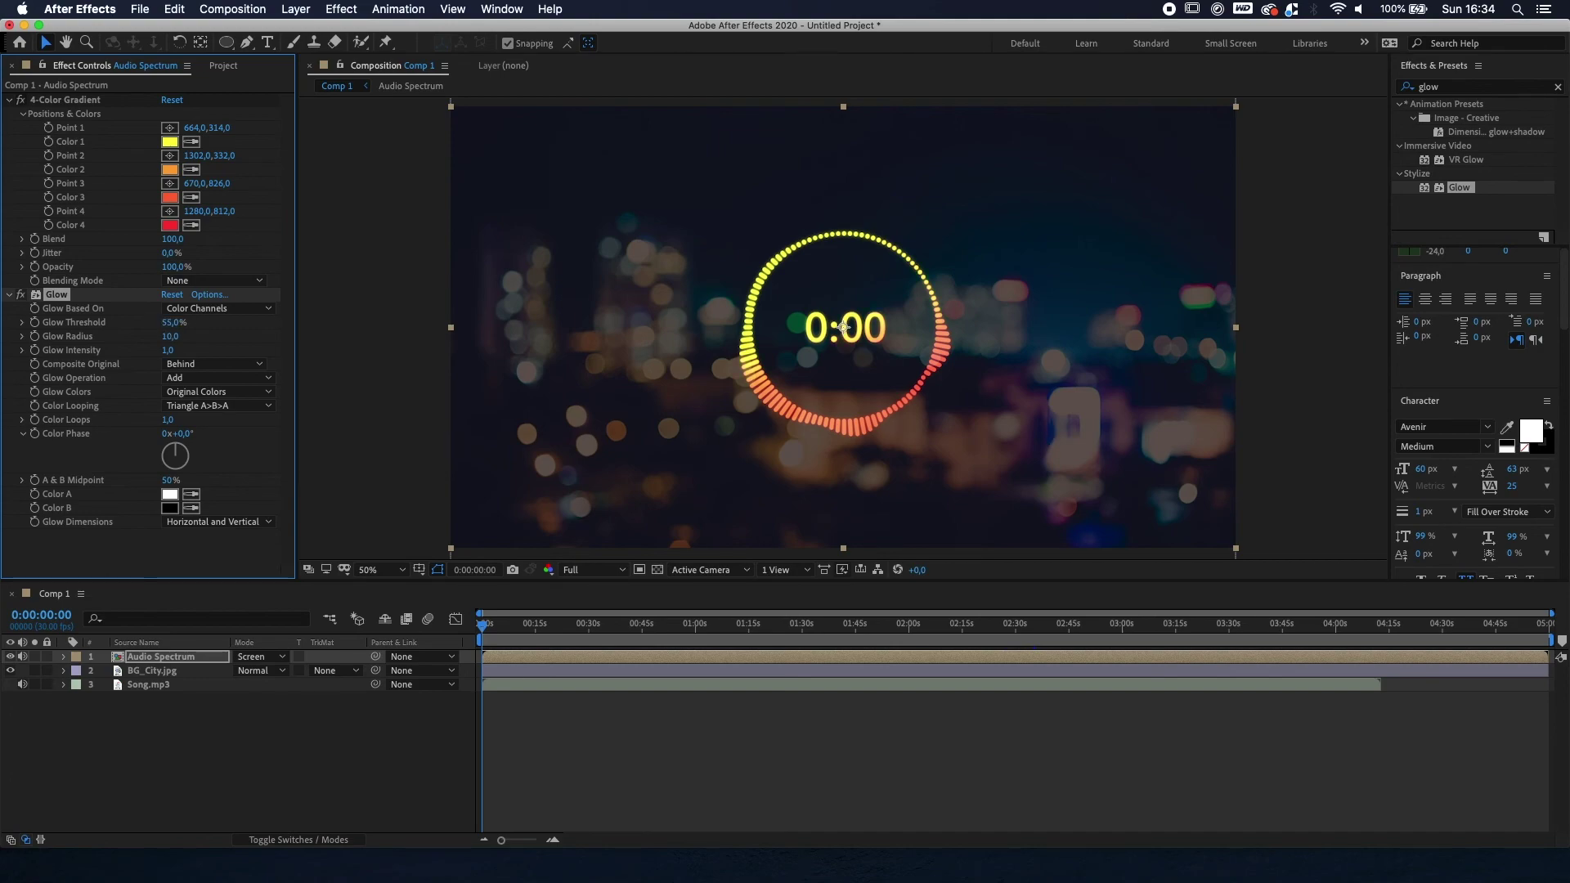
Step: Set the Glow Radius to 15 and preview the glowing spectrum up to 0:00:37:28
{"action": "left_click", "coordinate": [169, 336]}
{"action": "type", "text": "15"}
{"action": "key", "text": "Return"}
{"action": "left_click_drag", "start_coordinate": [484, 628], "coordinate": [617, 630]}
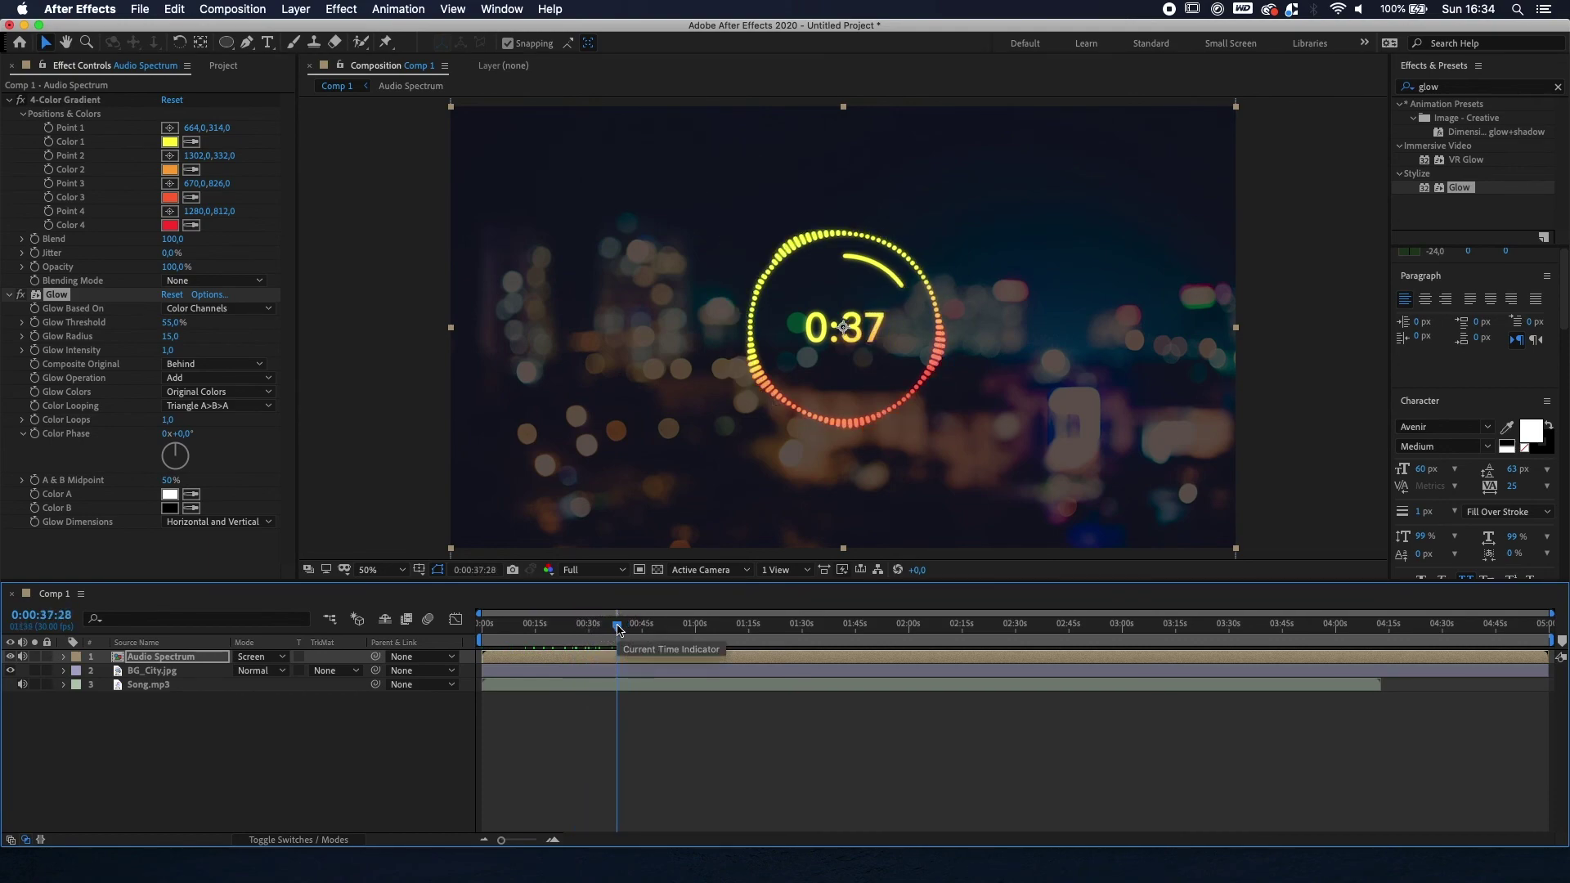